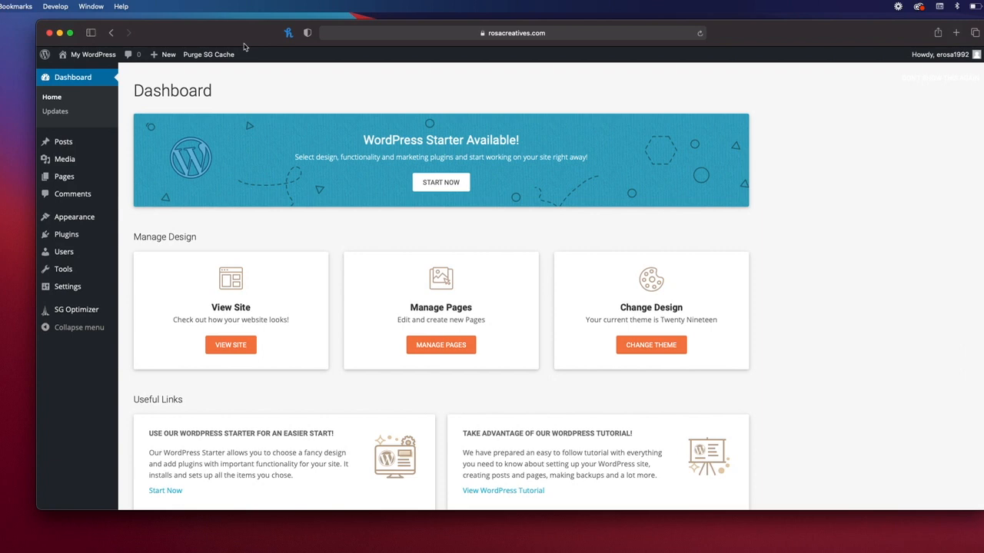
# Step: Search the plugin directory for 'elementor' and install Elementor Website Builder
pyautogui.moveTo(71, 241)
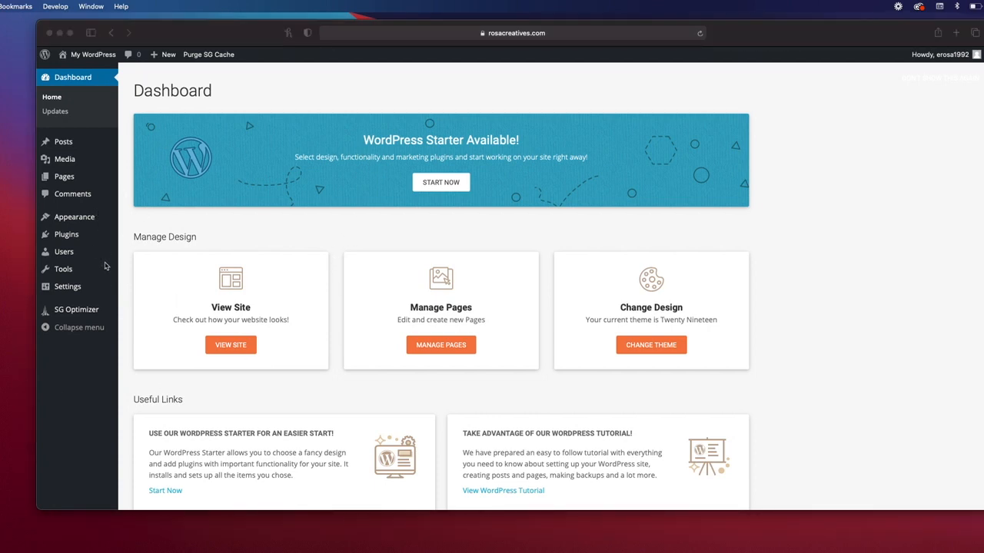
pyautogui.click(73, 243)
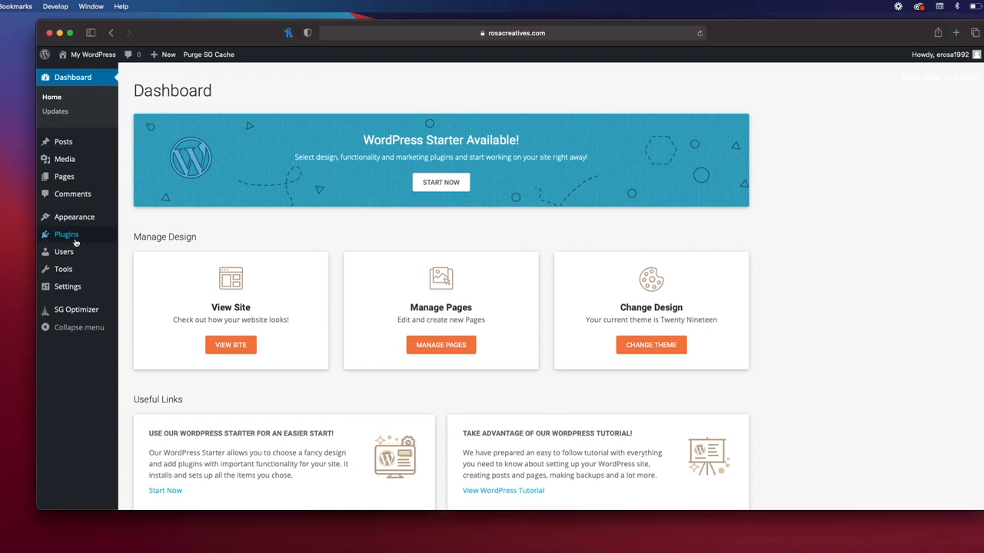
pyautogui.moveTo(74, 240)
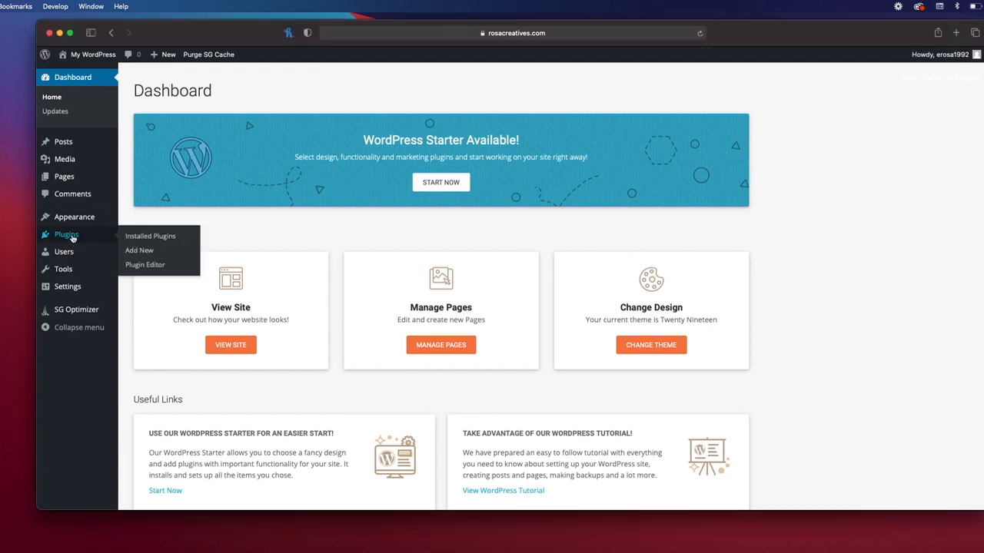
pyautogui.click(141, 251)
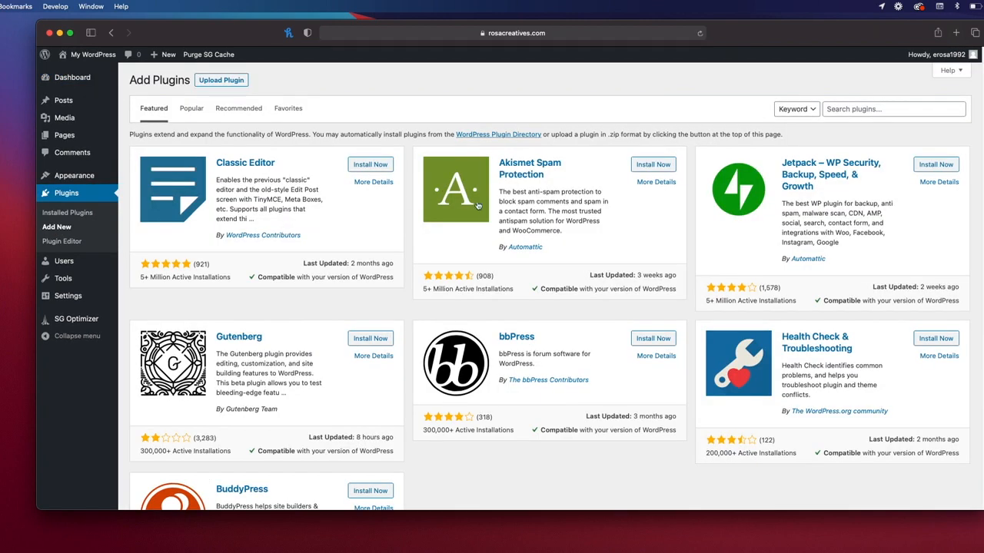
pyautogui.click(866, 110)
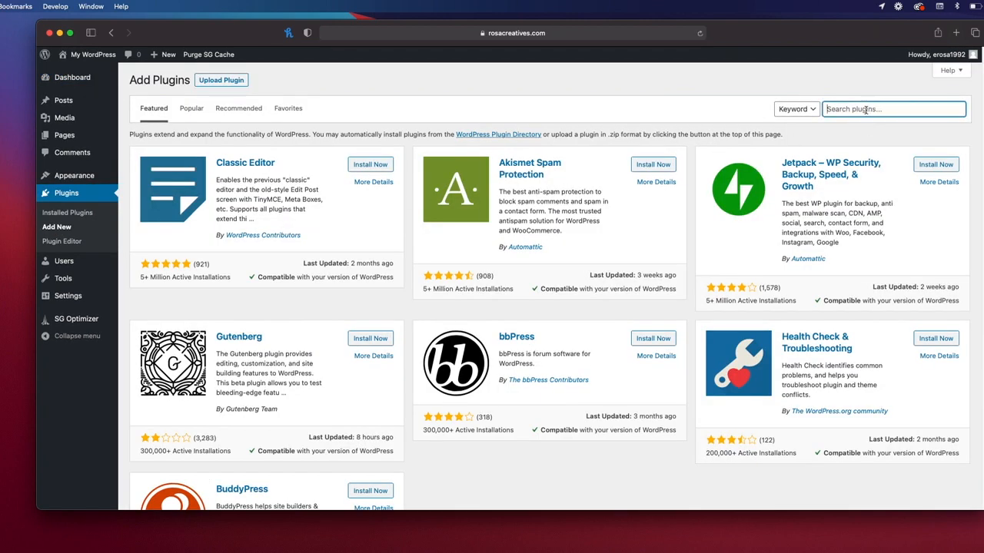
pyautogui.write('elementor')
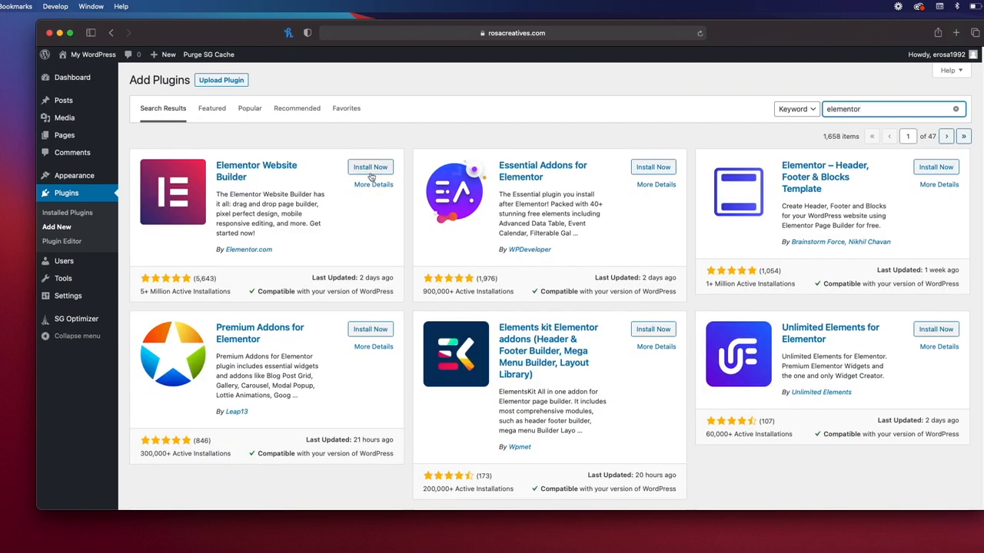
pyautogui.click(365, 174)
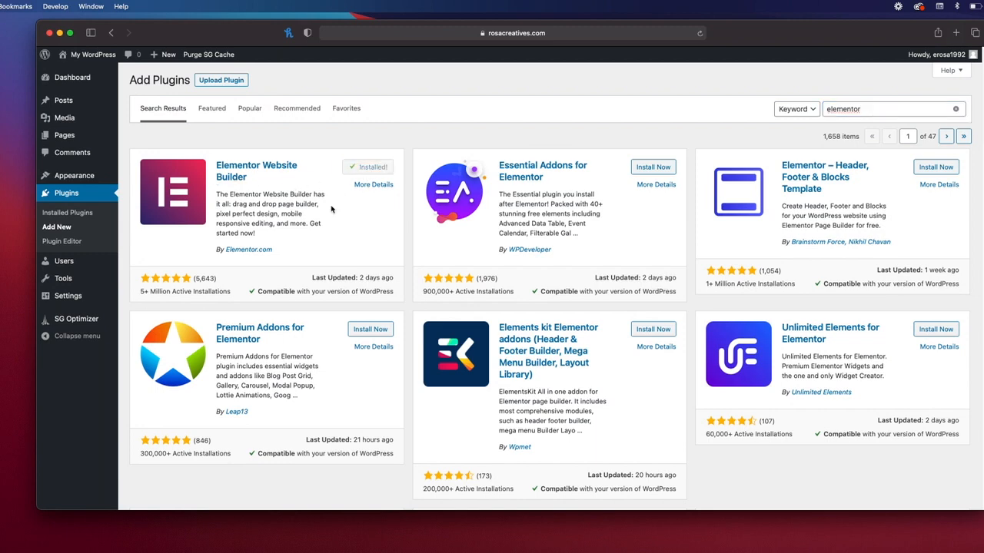
# Step: Install Essential Addons for Elementor from the same search results
pyautogui.scroll(-1, 385, 248)
pyautogui.scroll(1, 382, 246)
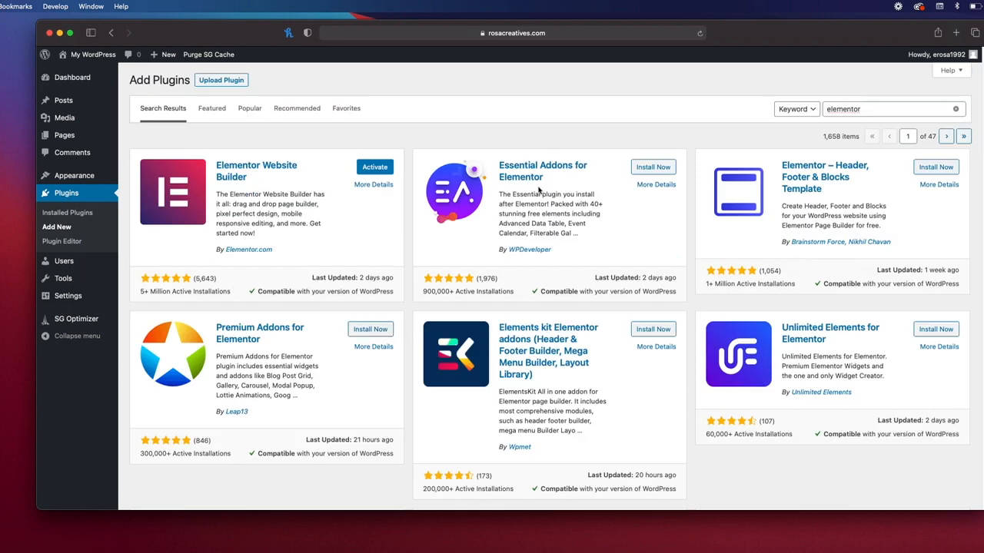
pyautogui.click(650, 171)
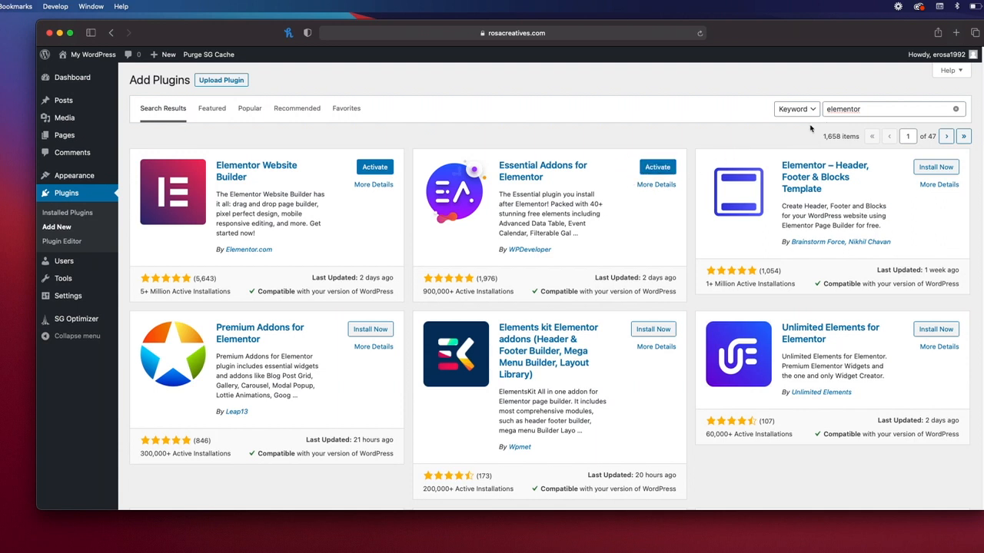
# Step: Search for 'caldera', install Caldera Forms, and view the Installed Plugins list
pyautogui.click(956, 109)
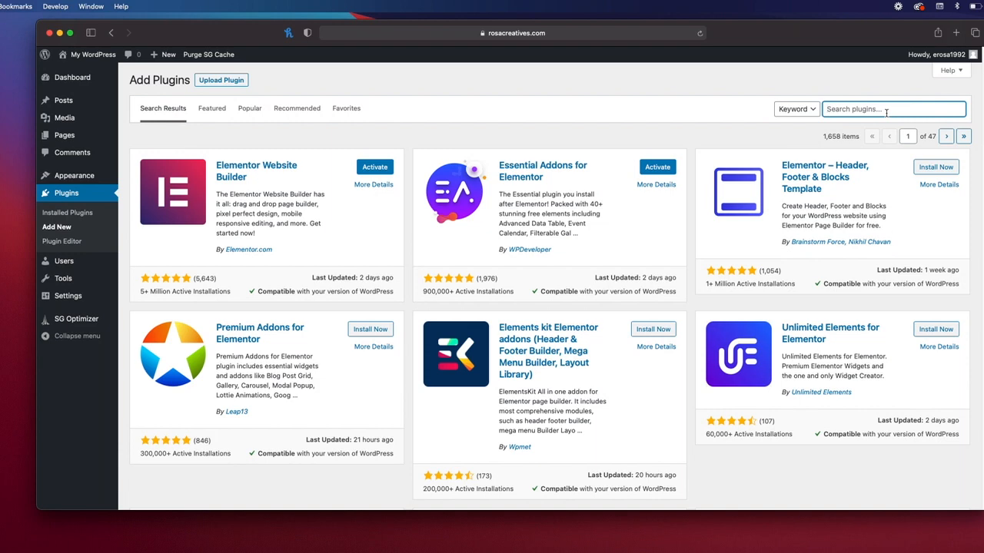
pyautogui.write('caldera')
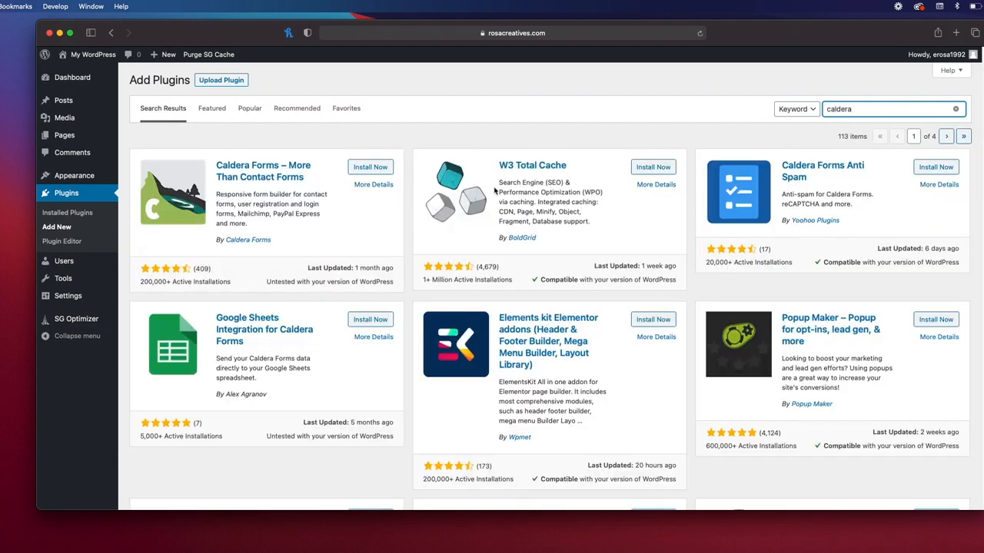
pyautogui.click(370, 168)
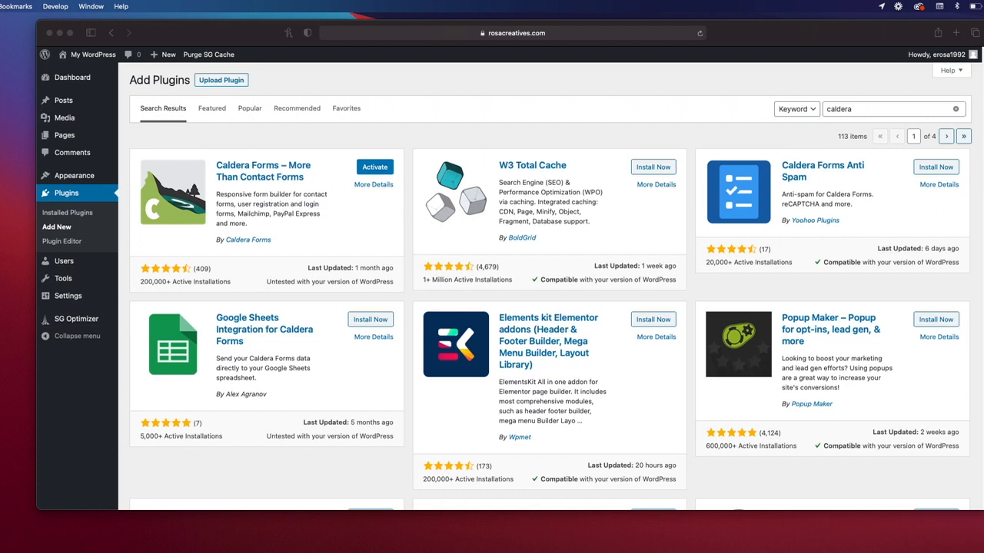
pyautogui.click(63, 215)
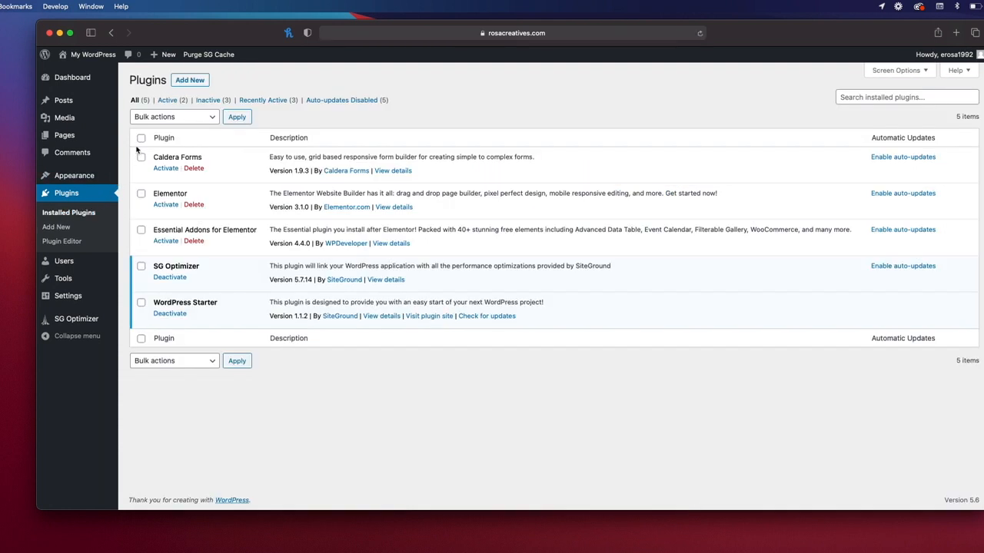
# Step: Select the new plugins and apply the Activate bulk action to them
pyautogui.click(143, 159)
pyautogui.click(143, 231)
pyautogui.click(163, 119)
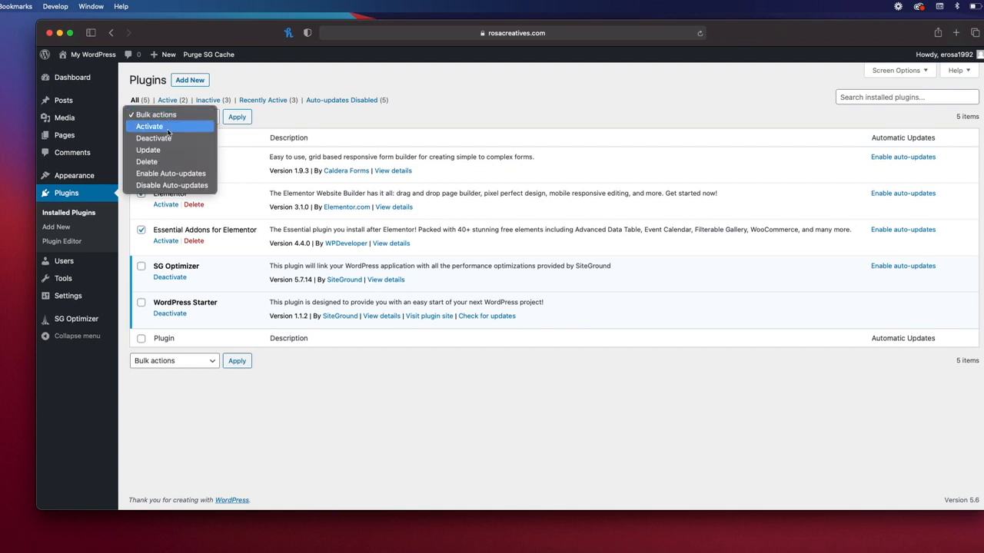
pyautogui.click(169, 132)
pyautogui.click(236, 119)
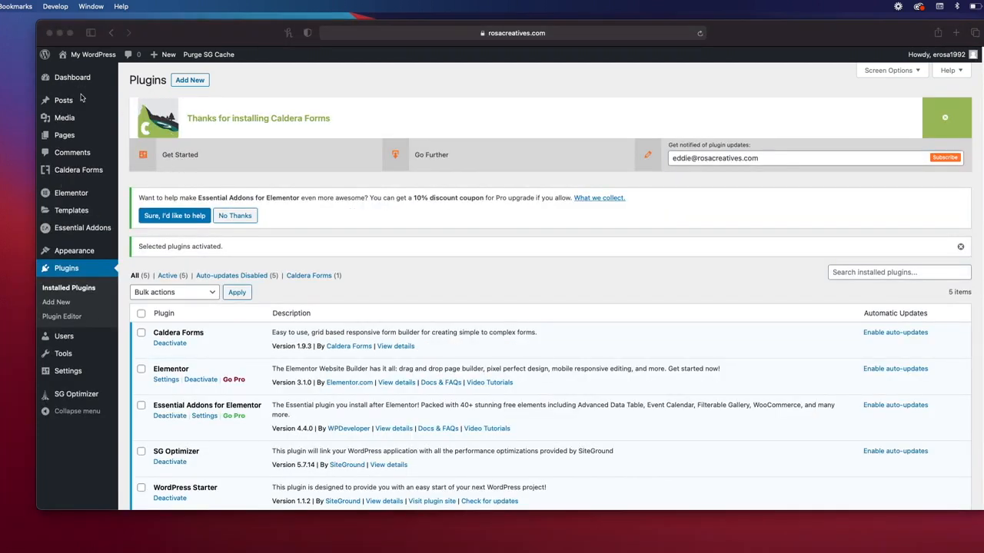
# Step: Start a Blank Form in Caldera Forms named 'Coming Soon Page'
pyautogui.click(123, 182)
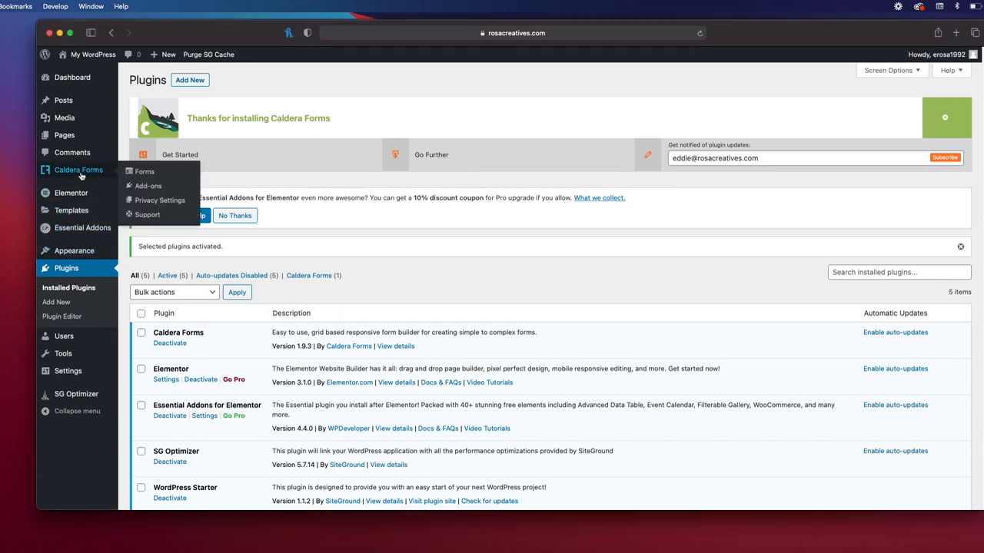
pyautogui.moveTo(67, 173)
pyautogui.moveTo(68, 197)
pyautogui.moveTo(81, 229)
pyautogui.click(141, 176)
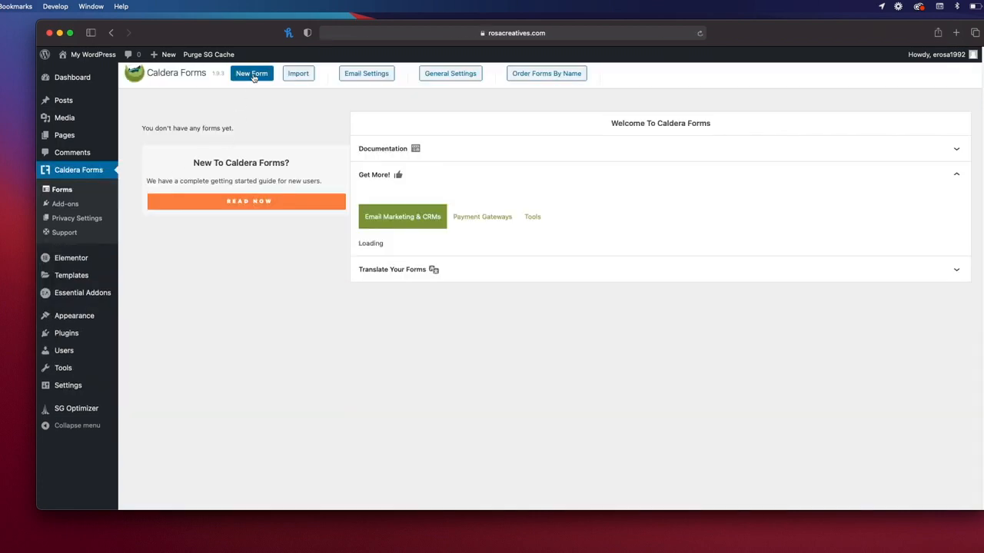
pyautogui.click(254, 73)
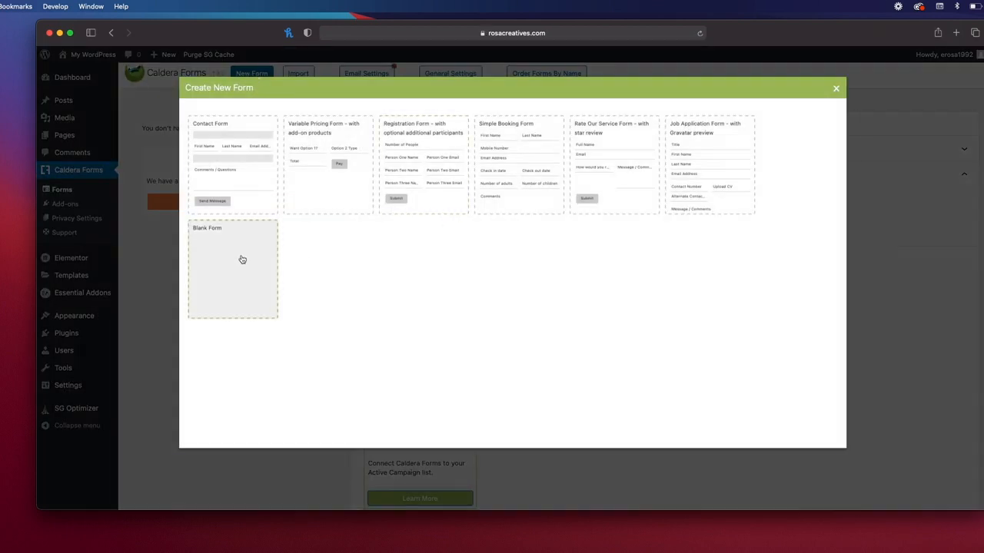
pyautogui.click(242, 259)
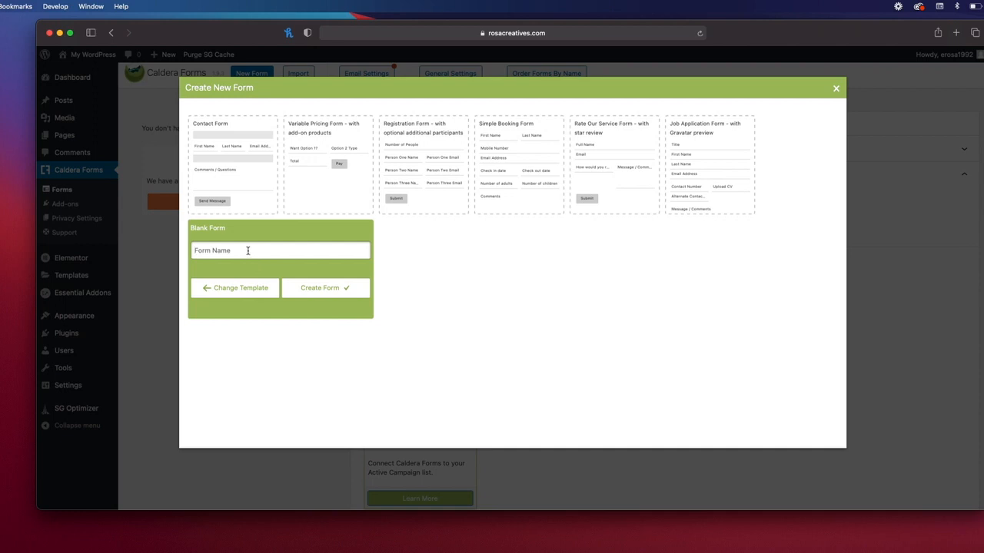
pyautogui.write('Coming Soon Page')
pyautogui.click(315, 287)
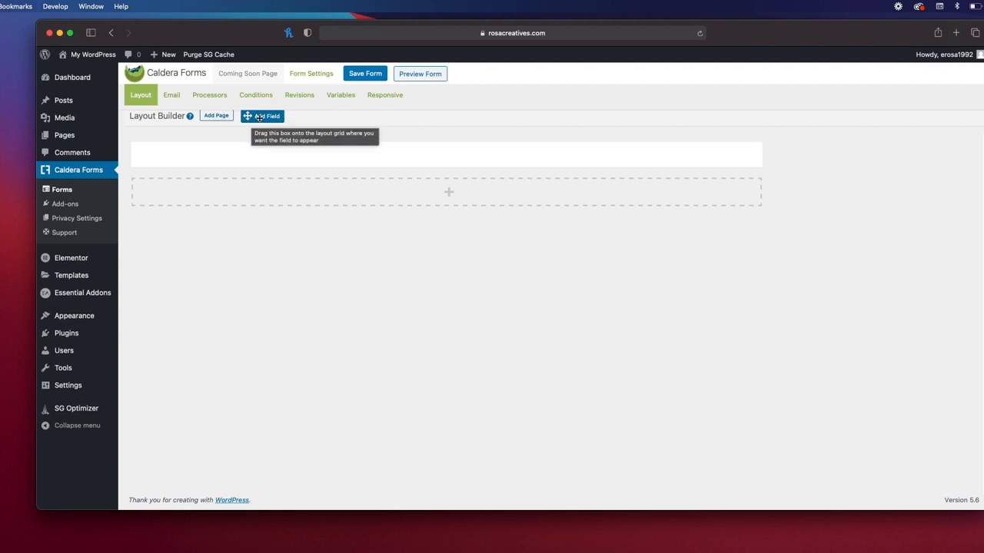
# Step: Add a Single Line Text field 'Name', required, with hidden label and placeholder 'Name'
pyautogui.moveTo(257, 116); pyautogui.dragTo(269, 155)
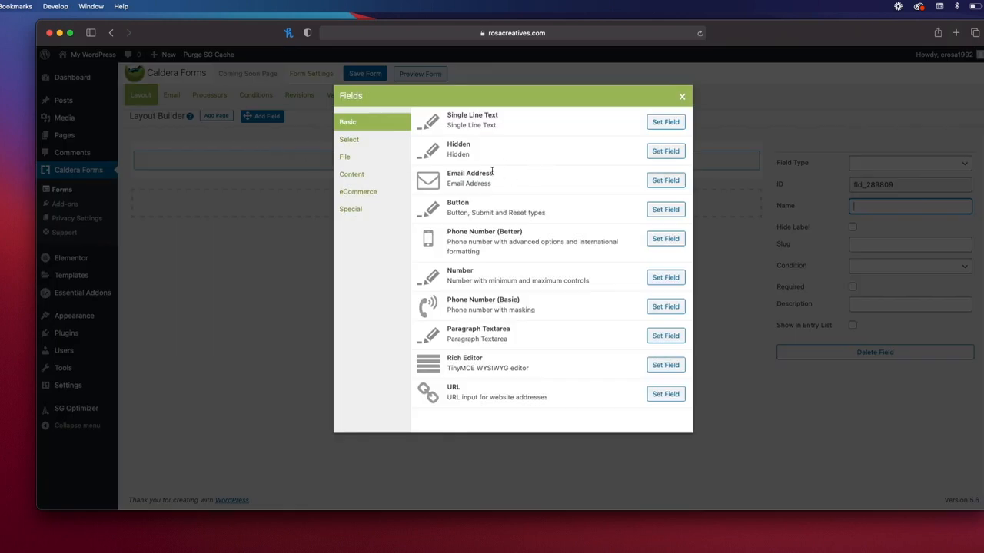
pyautogui.click(665, 123)
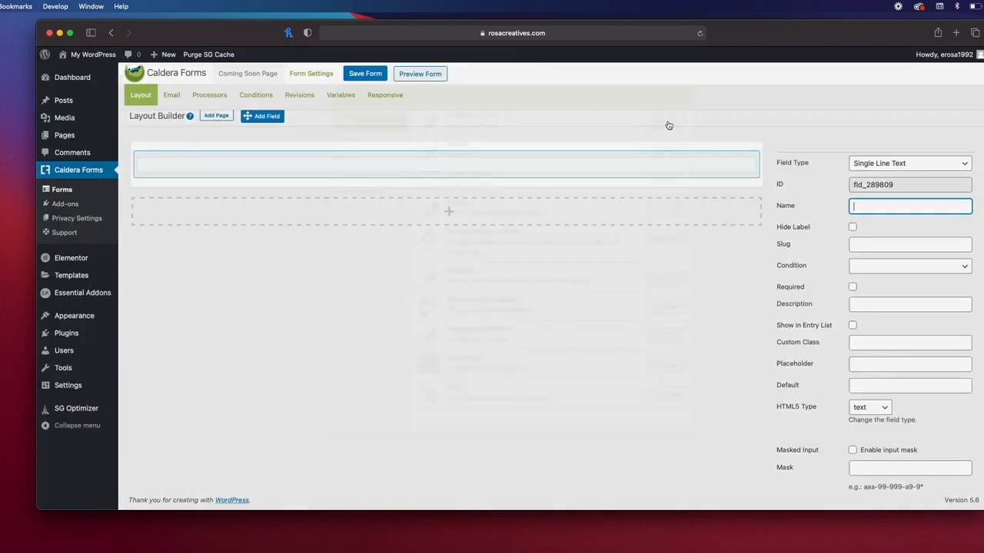
pyautogui.write('Name')
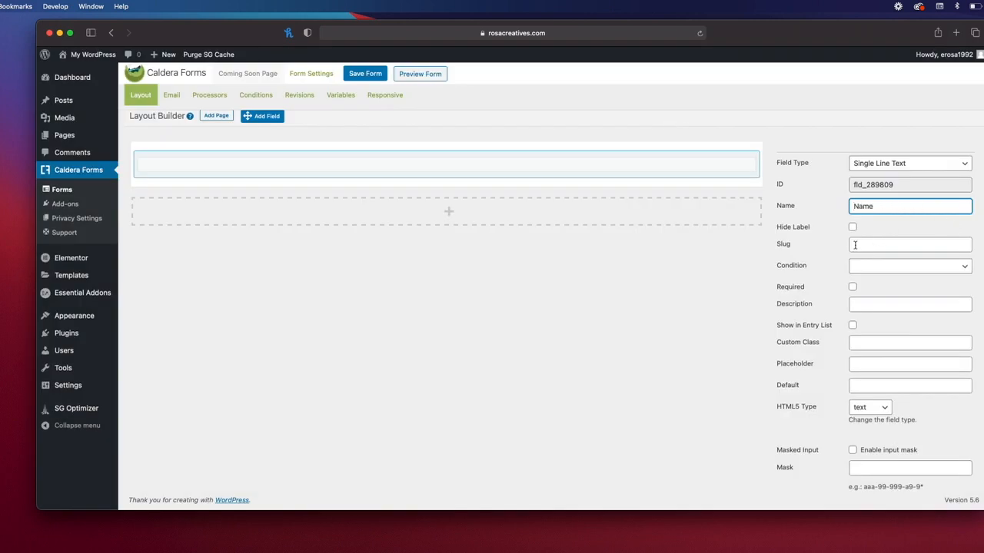
pyautogui.doubleClick(877, 206)
pyautogui.click(852, 227)
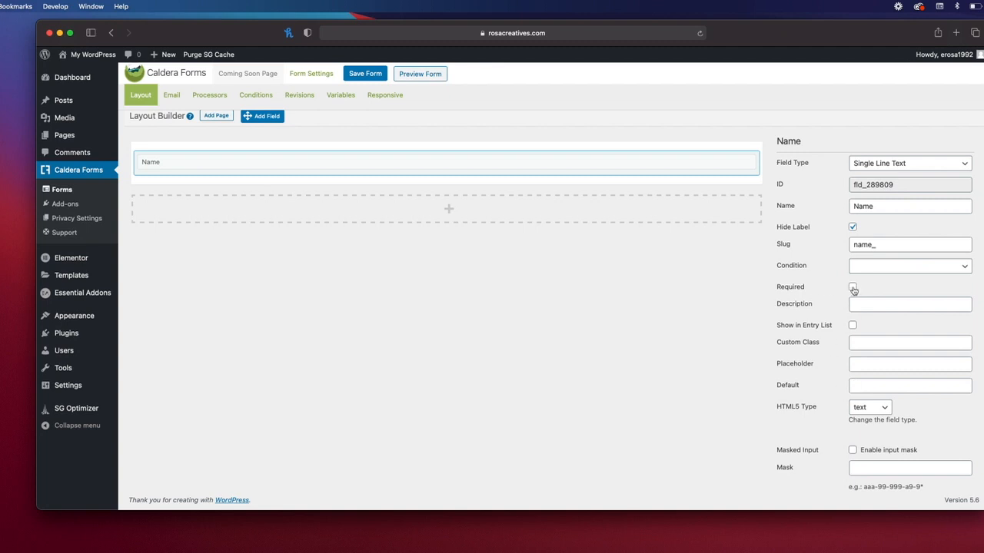
pyautogui.click(854, 366)
pyautogui.write('Name')
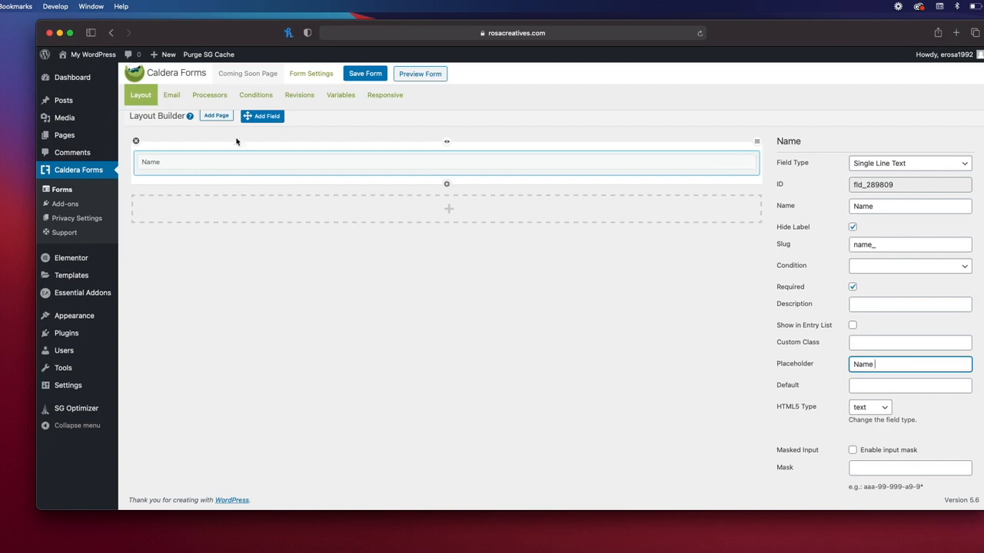
# Step: Add an email field named 'Email Address' below the Name field
pyautogui.moveTo(247, 116); pyautogui.dragTo(257, 169)
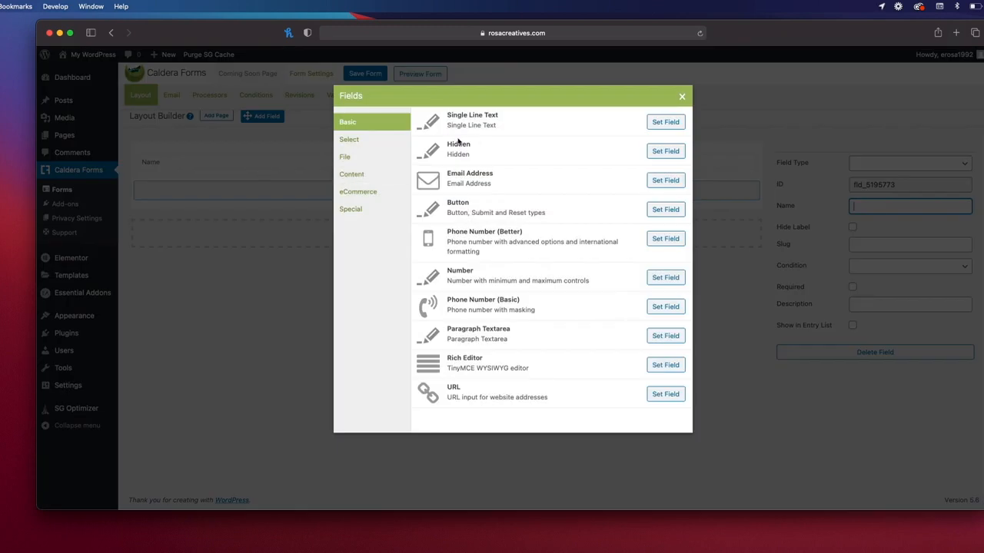
pyautogui.click(661, 181)
pyautogui.write('Email A')
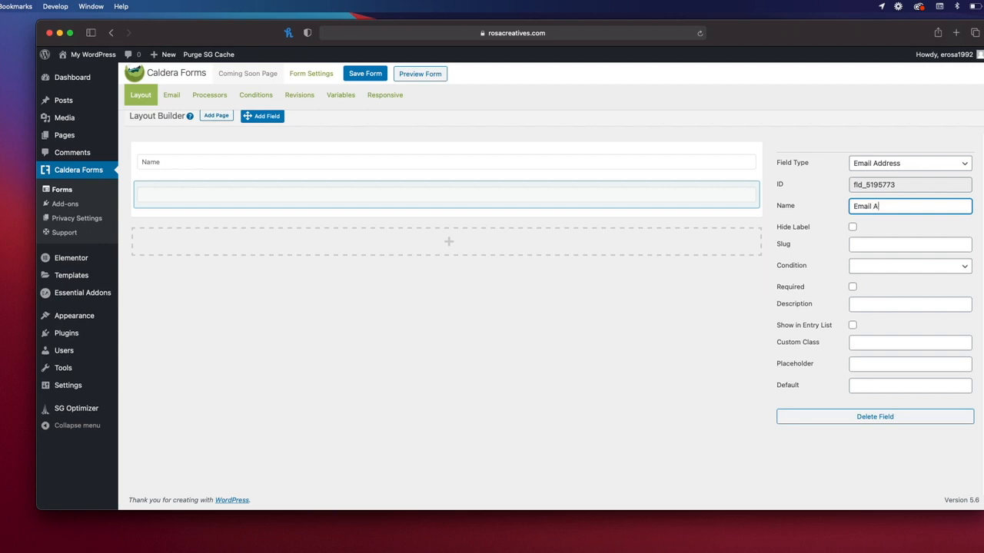
pyautogui.write('ess')
pyautogui.tripleClick(916, 206)
pyautogui.press('super+c')
# Step: Make Email Address required, with hidden label and 'Email Address' as placeholder
pyautogui.click(852, 228)
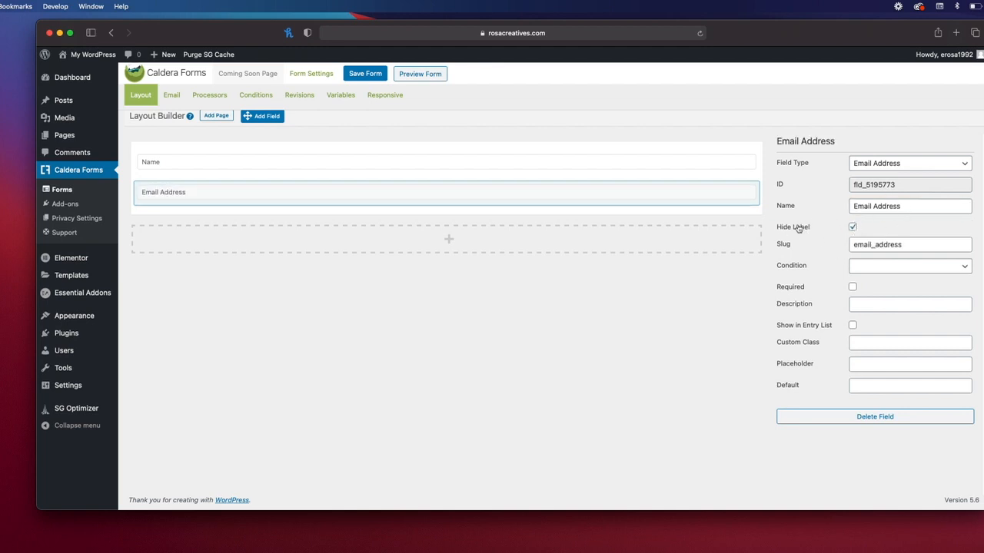
pyautogui.click(854, 229)
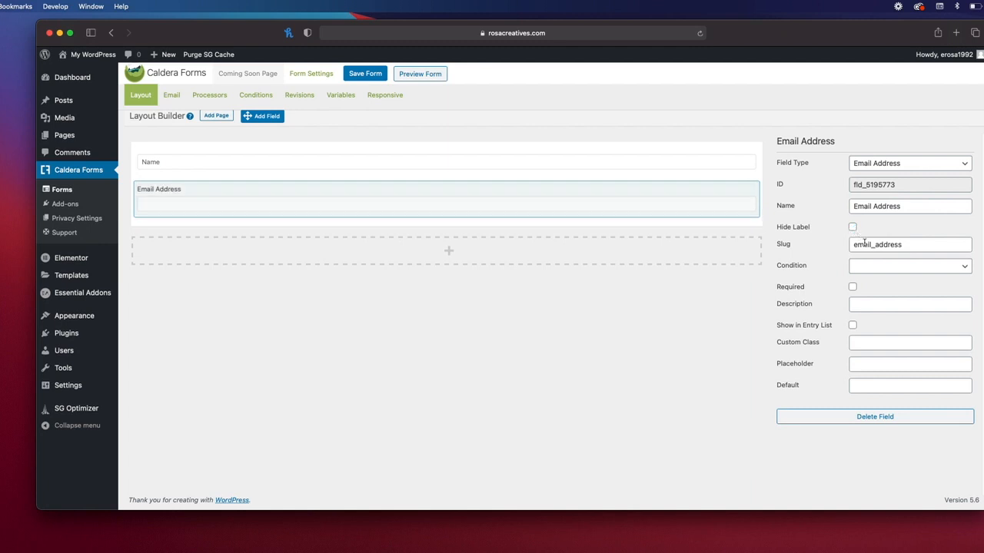
pyautogui.click(852, 287)
pyautogui.click(860, 368)
pyautogui.press('super+v')
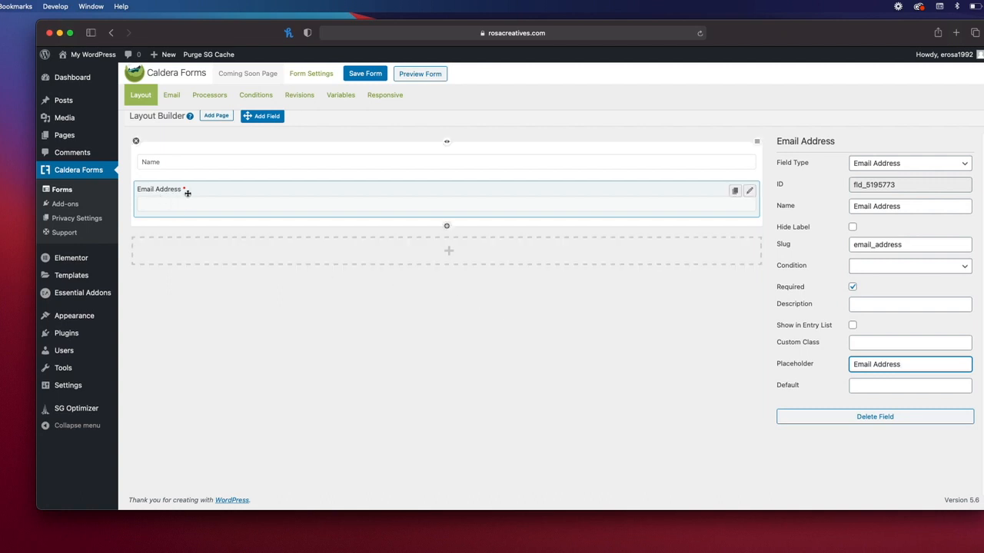
pyautogui.click(852, 228)
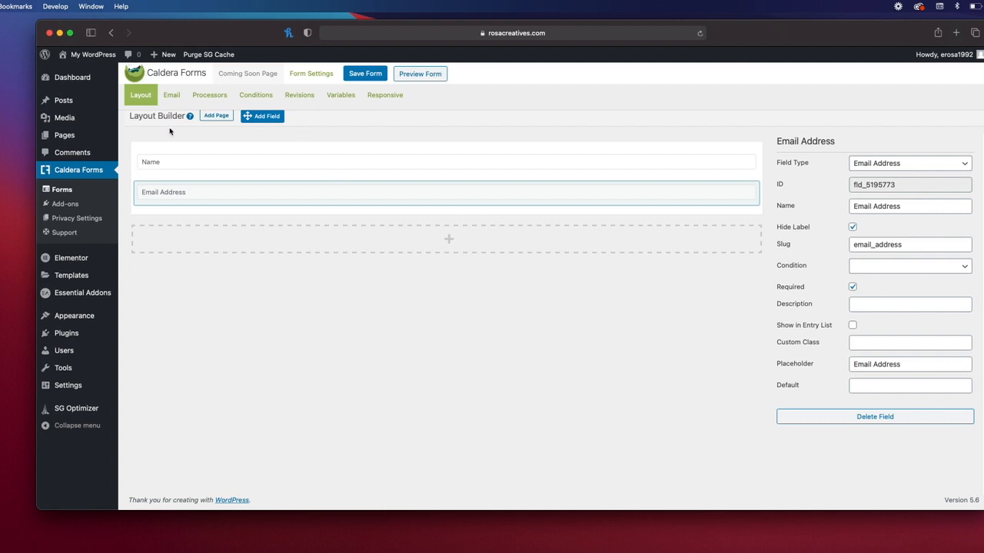
# Step: Add a Phone Number (Basic) field named 'Phone Number' below Email Address
pyautogui.moveTo(265, 117); pyautogui.dragTo(268, 208)
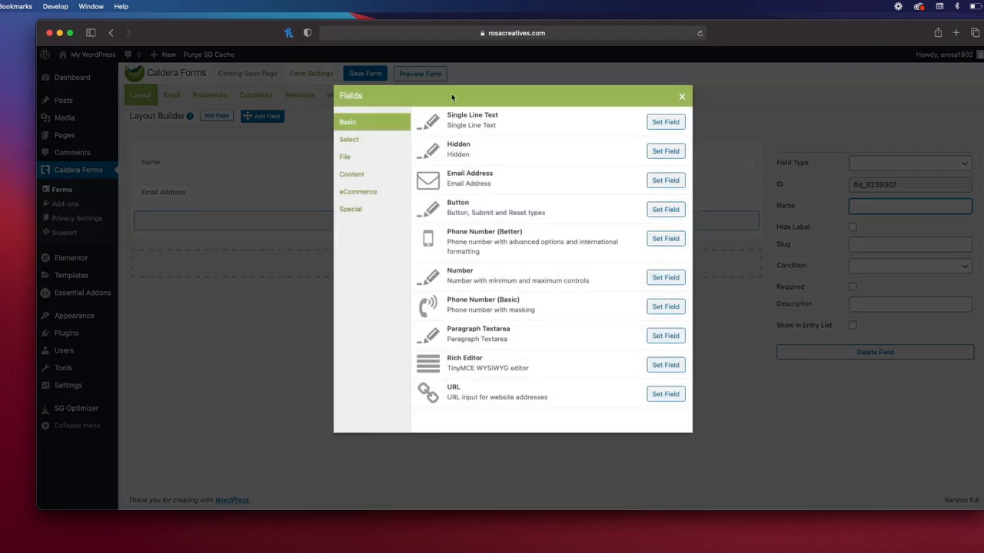
pyautogui.click(666, 307)
pyautogui.click(904, 207)
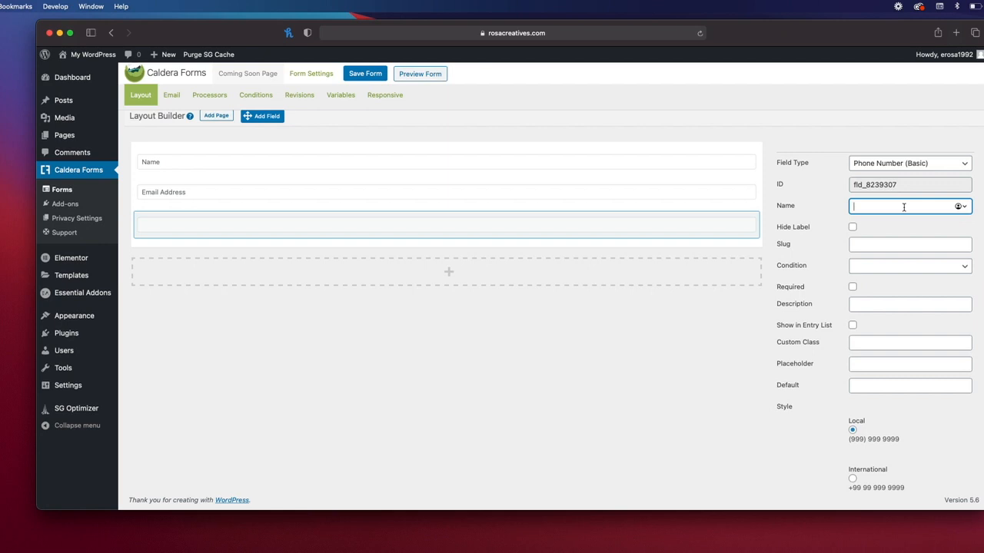
pyautogui.write('Phone NUmber')
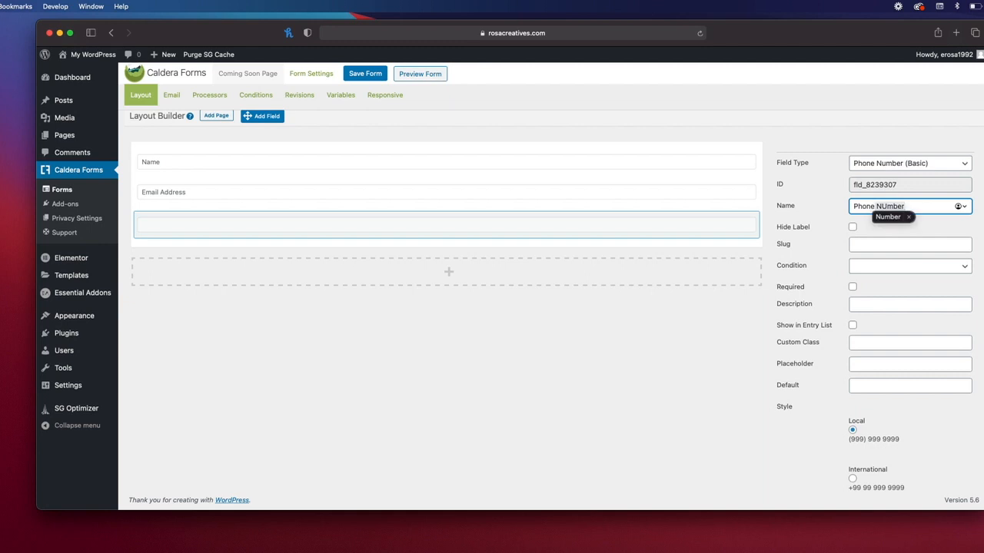
pyautogui.tripleClick(891, 207)
pyautogui.press('super+c')
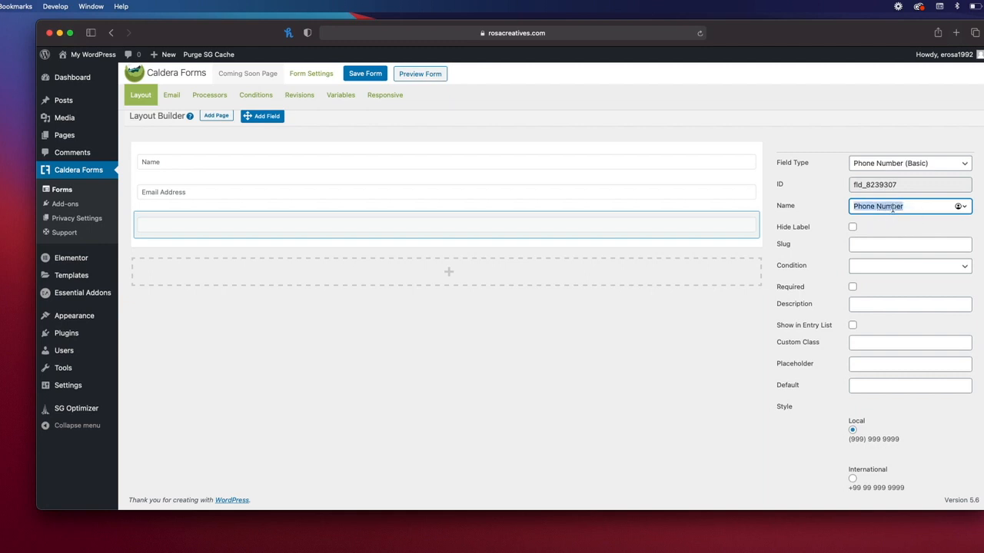
# Step: Make Phone Number required, with hidden label and 'Phone Number' as placeholder
pyautogui.click(852, 227)
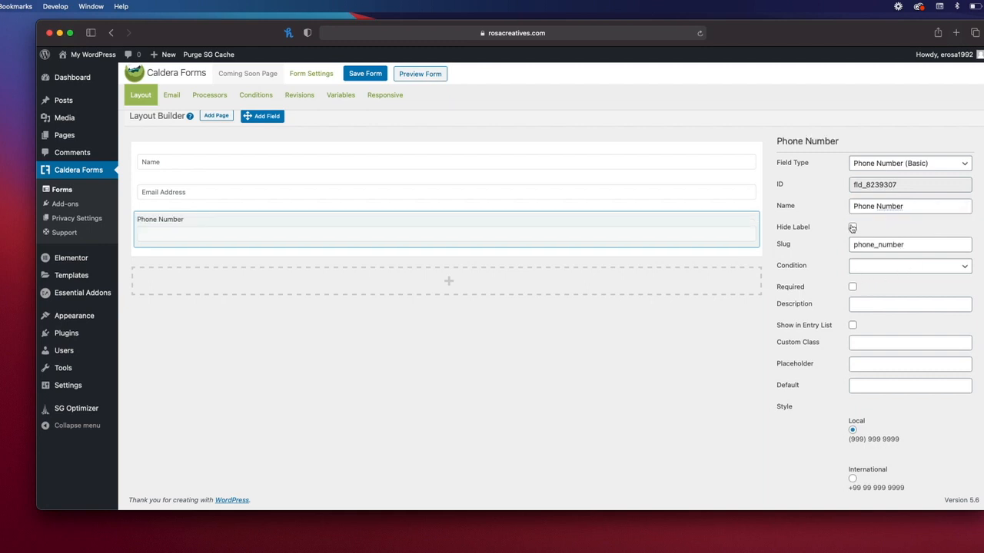
pyautogui.click(852, 287)
pyautogui.click(858, 358)
pyautogui.press('super+v')
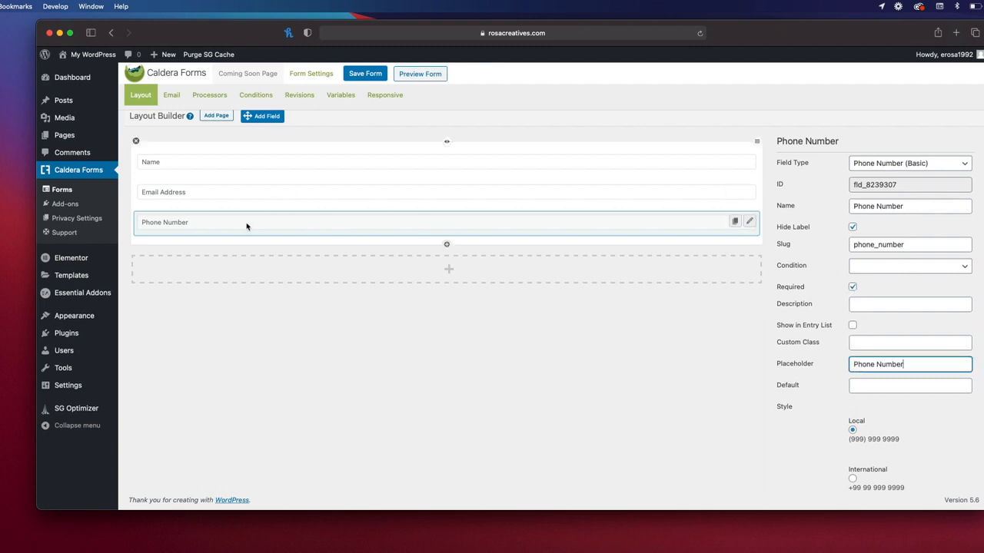
pyautogui.moveTo(254, 116); pyautogui.dragTo(305, 235)
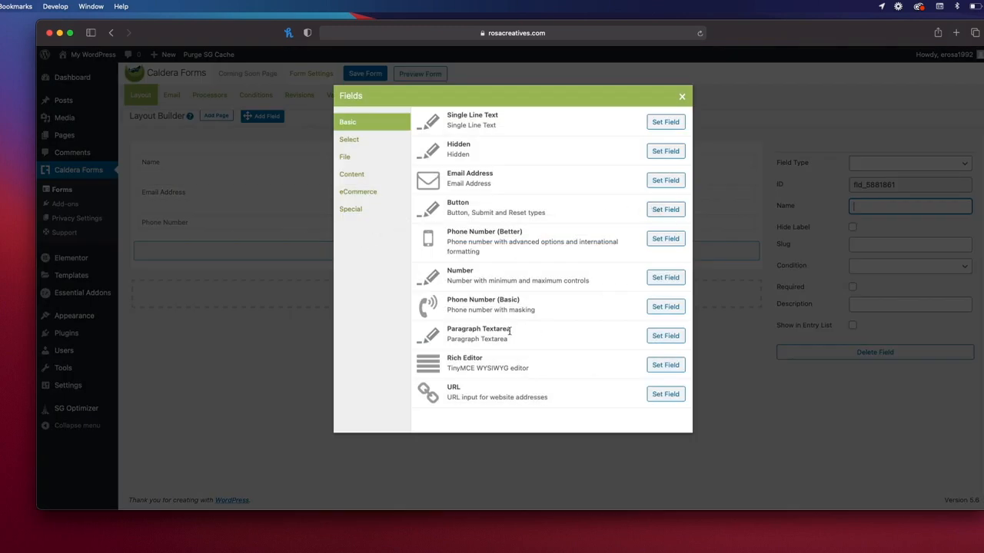
# Step: Make the new field a Paragraph Textarea named 'How Can We Help You?'
pyautogui.click(665, 336)
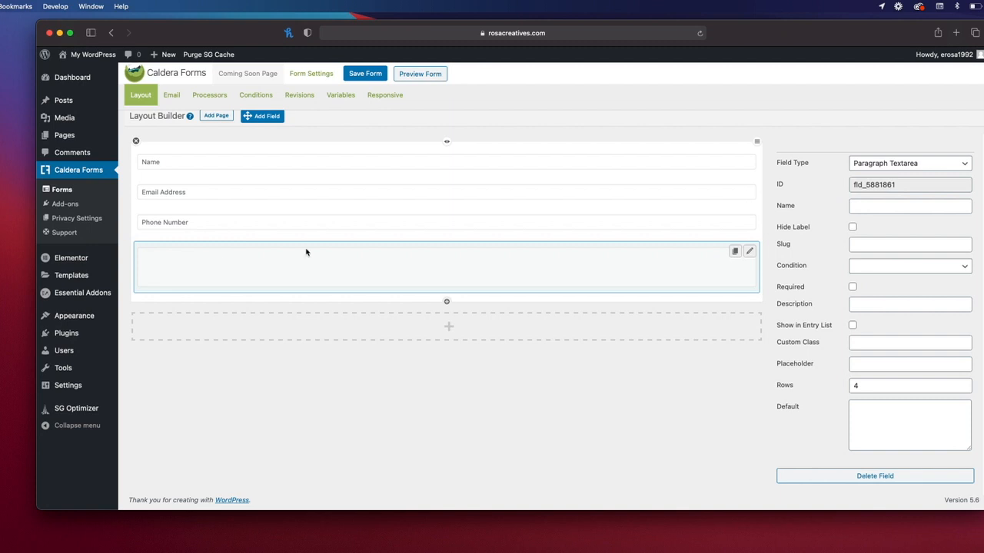
pyautogui.click(865, 205)
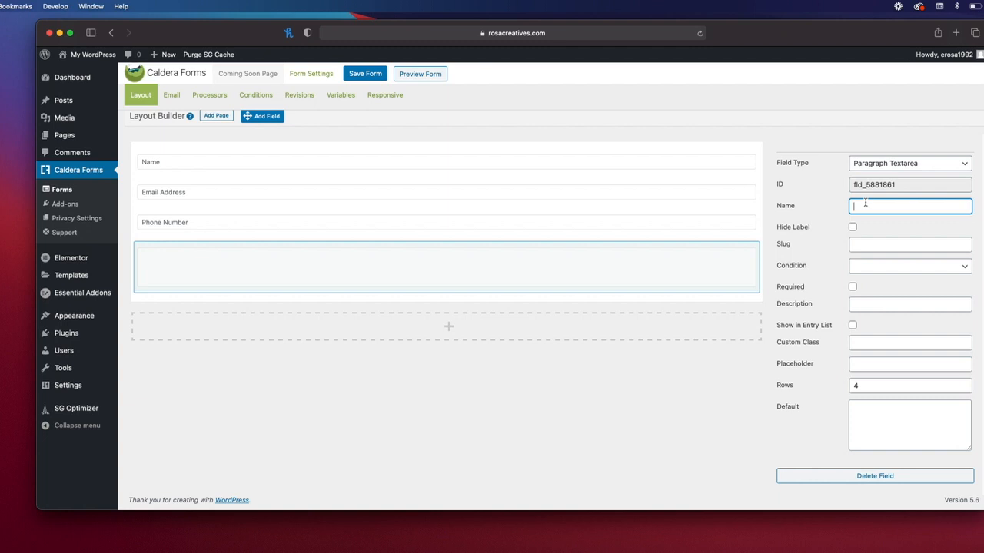
pyautogui.write('Wha')
pyautogui.press('BackSpace')
pyautogui.press('BackSpace')
pyautogui.press('BackSpace')
pyautogui.write('How Can We Help')
# Step: Make the message field required, with hidden label and 'How Can We Help You?' placeholder
pyautogui.tripleClick(890, 208)
pyautogui.press('super+c')
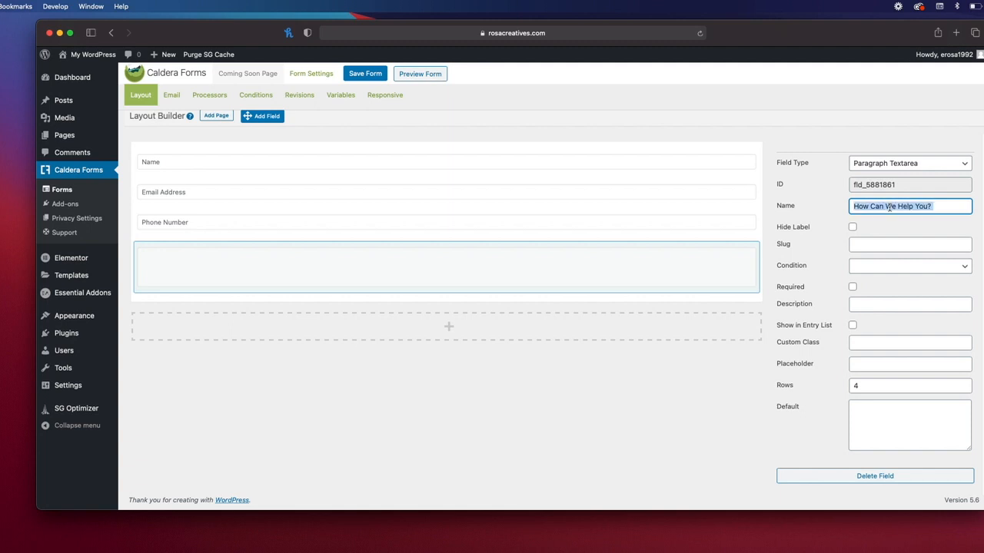
pyautogui.click(852, 227)
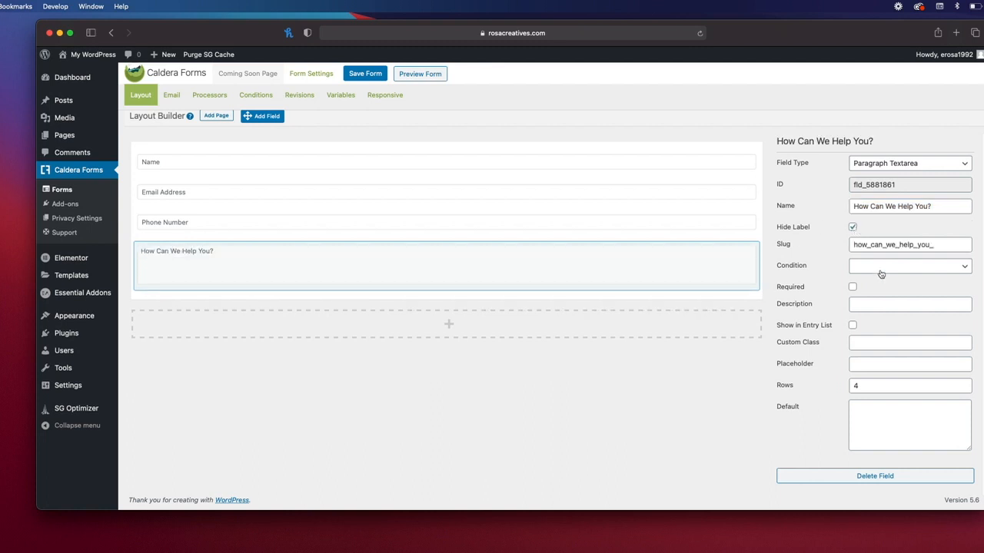
pyautogui.click(853, 289)
pyautogui.click(852, 288)
pyautogui.click(854, 366)
pyautogui.press('super+v')
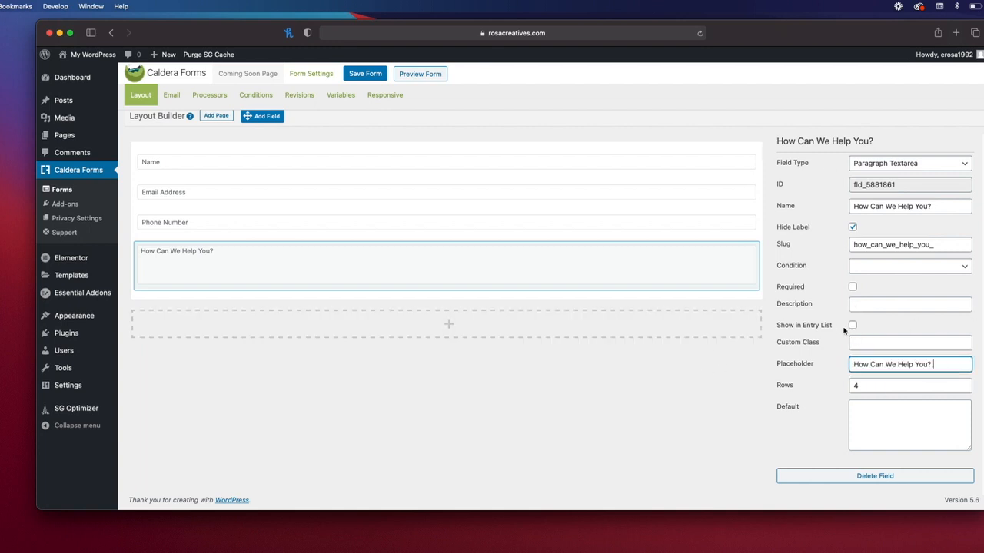
pyautogui.click(852, 286)
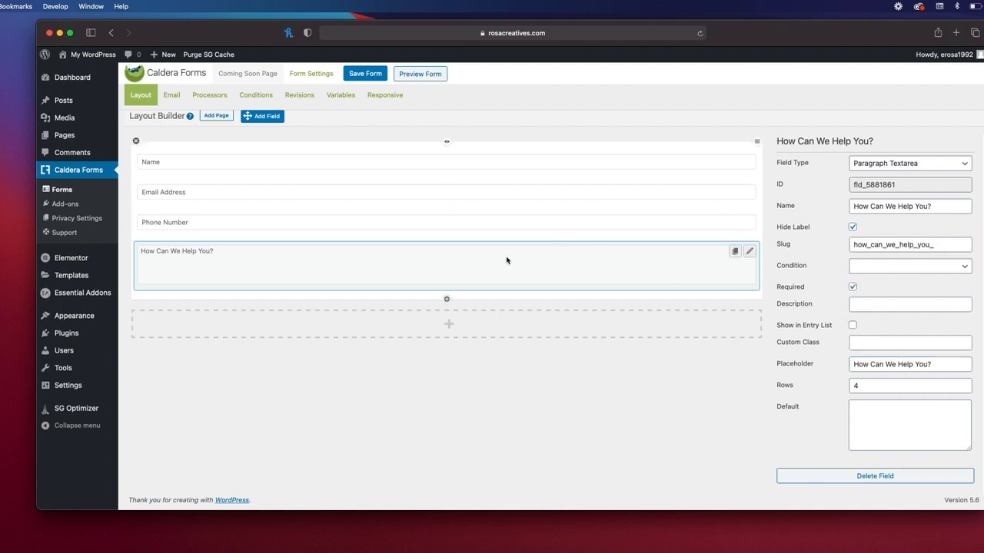
# Step: Add a Submit button below the message box and save the form
pyautogui.moveTo(261, 117); pyautogui.dragTo(332, 290)
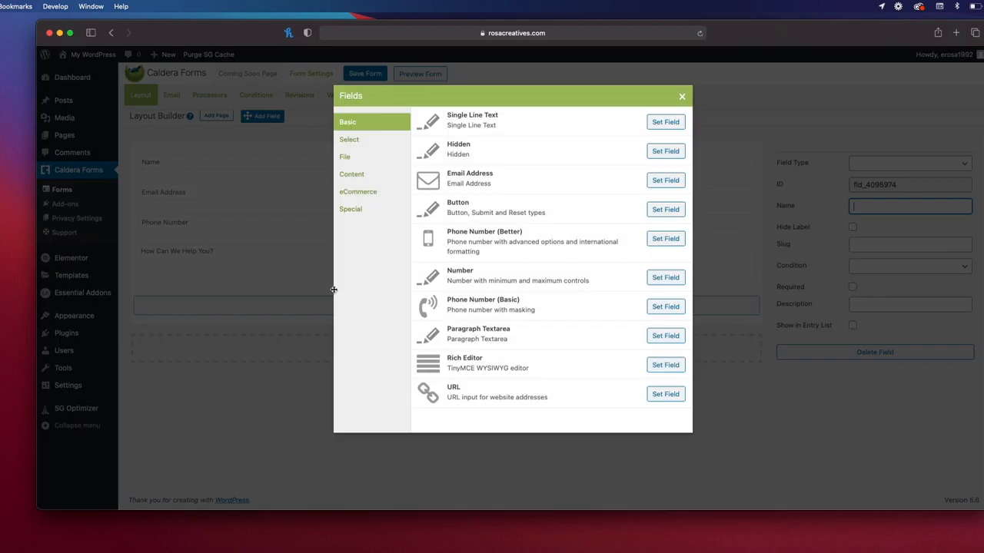
pyautogui.click(654, 211)
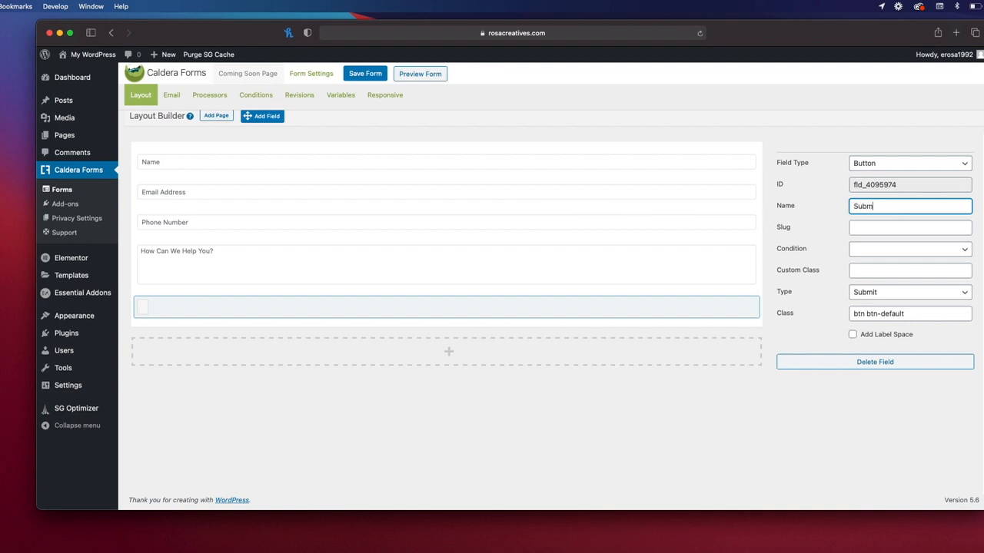
pyautogui.click(672, 405)
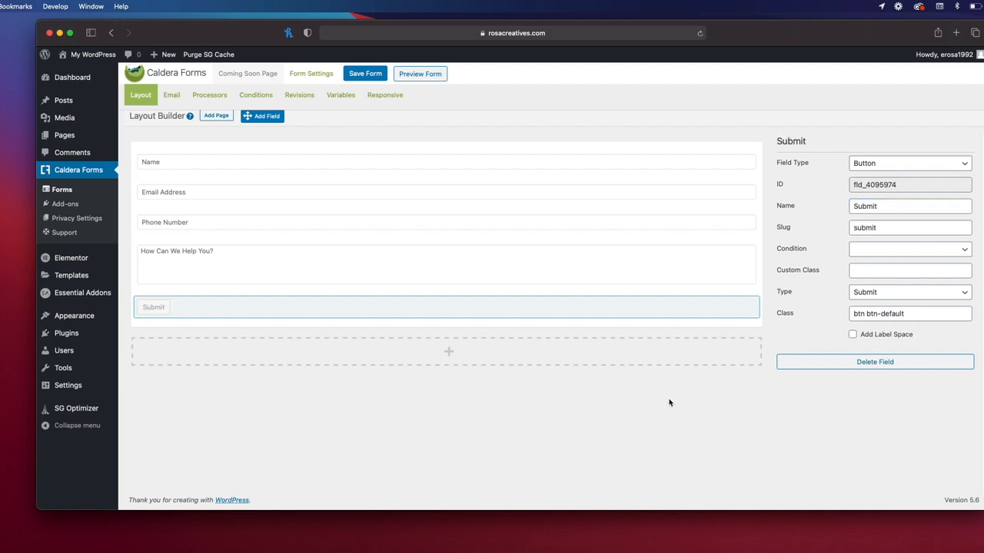
pyautogui.click(360, 77)
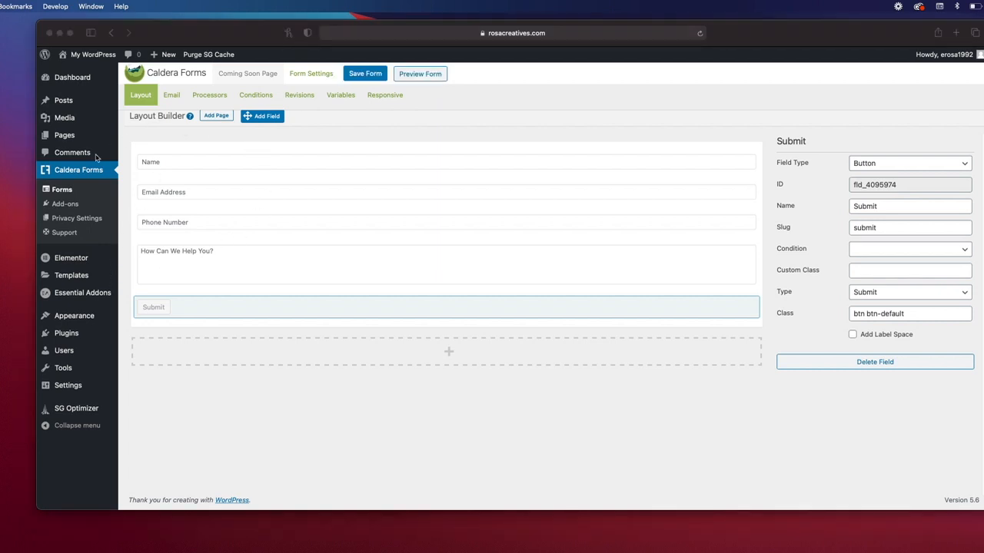
pyautogui.click(115, 265)
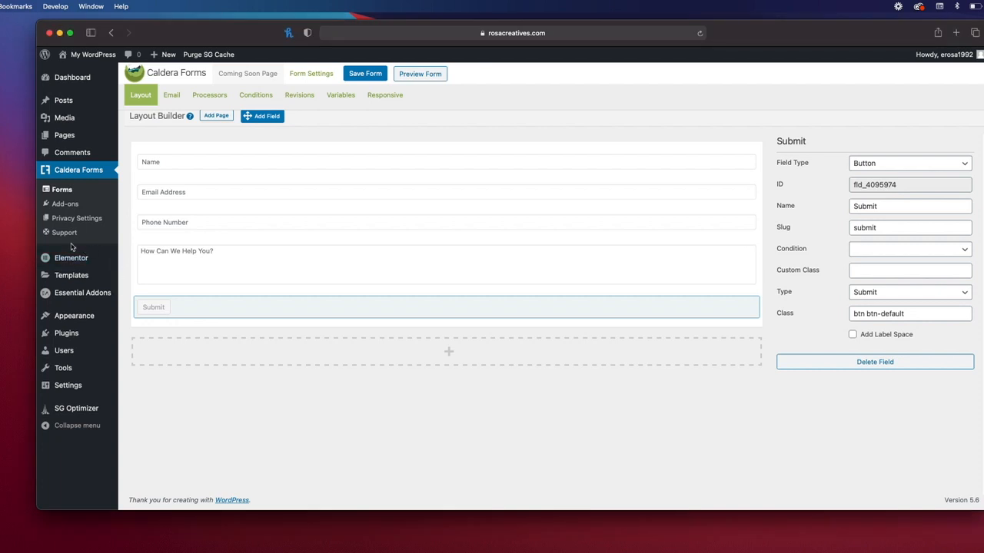
pyautogui.moveTo(81, 138)
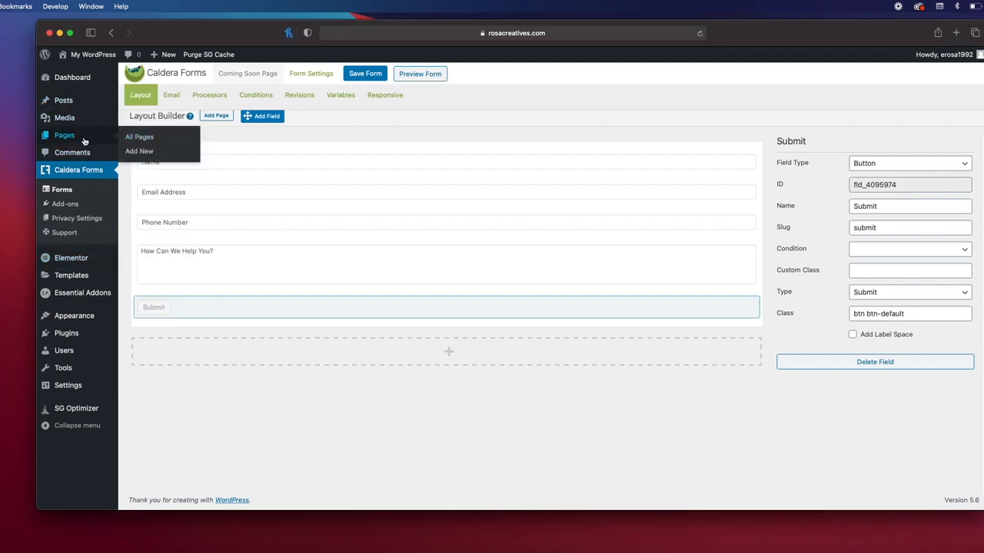
# Step: Publish a new page titled 'Coming Soon' and open it with Edit with Elementor
pyautogui.click(142, 153)
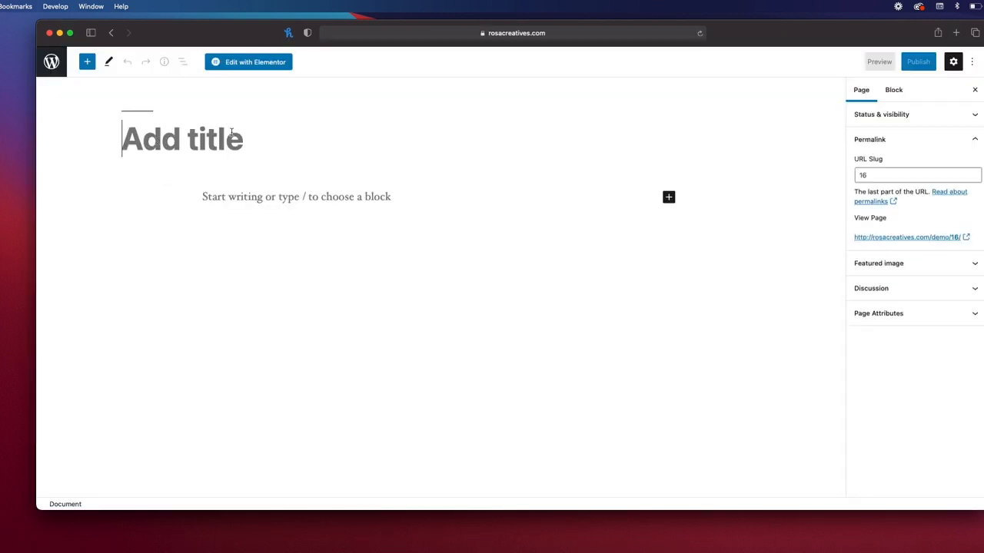
pyautogui.write('Coming Soon')
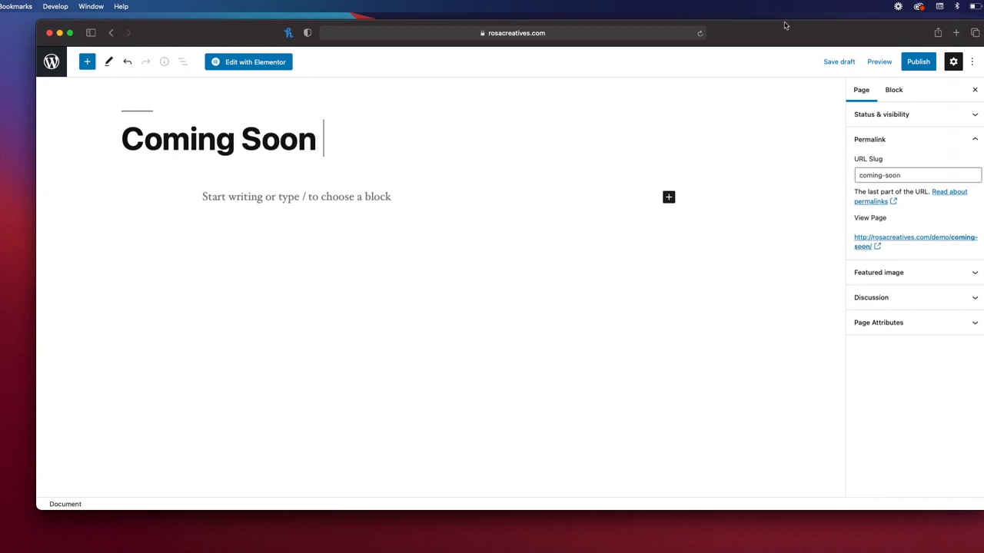
pyautogui.click(915, 66)
pyautogui.click(884, 63)
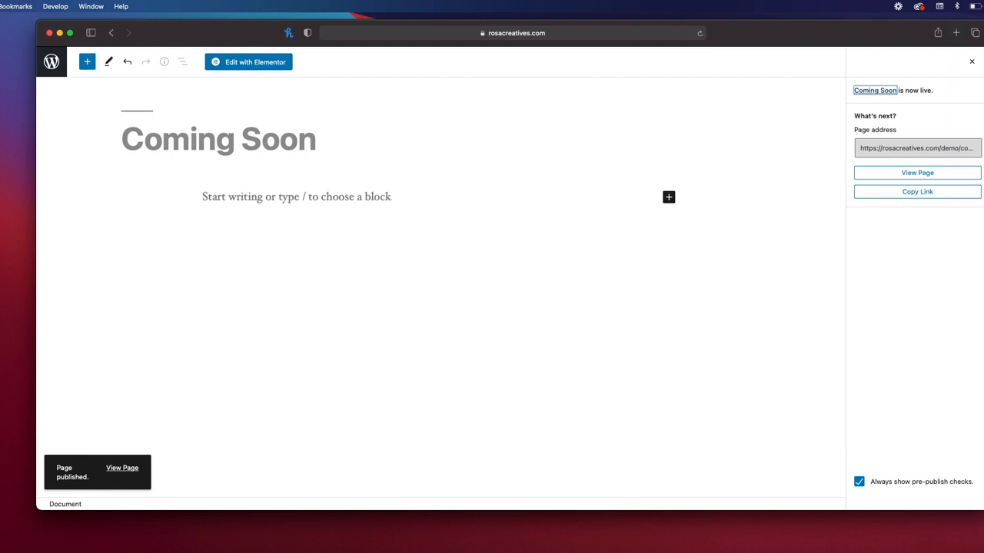
pyautogui.click(239, 66)
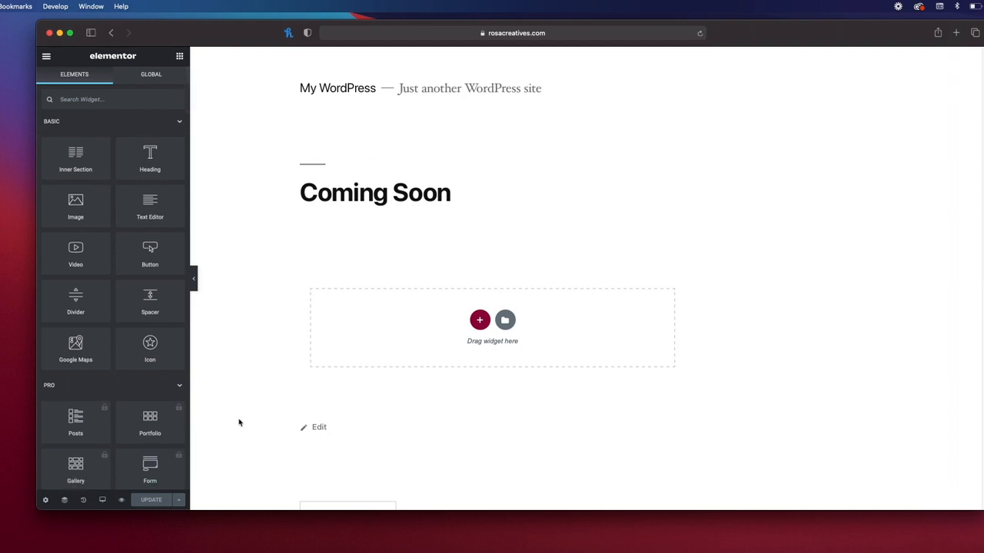
# Step: Set the page's layout to Elementor Canvas in page settings and update it
pyautogui.click(47, 500)
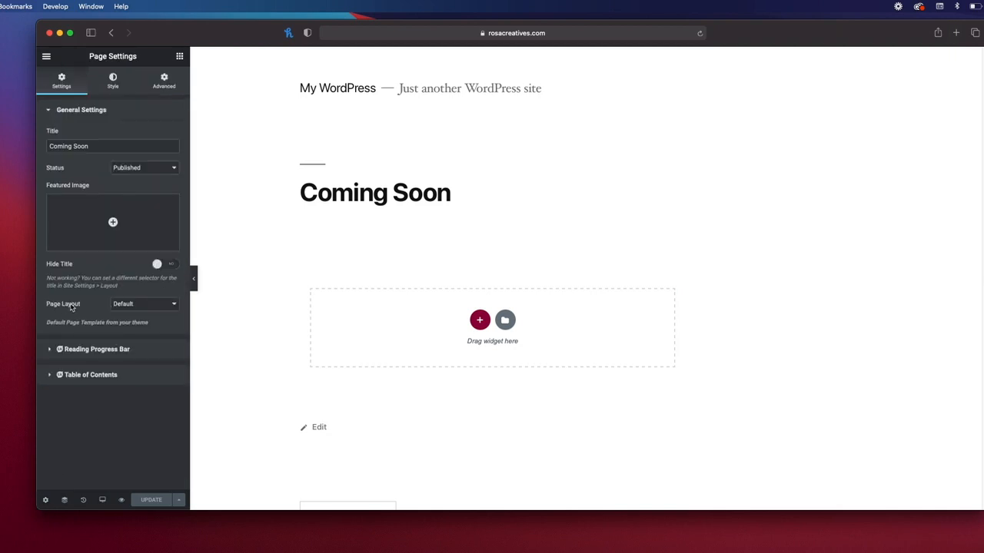
pyautogui.click(129, 308)
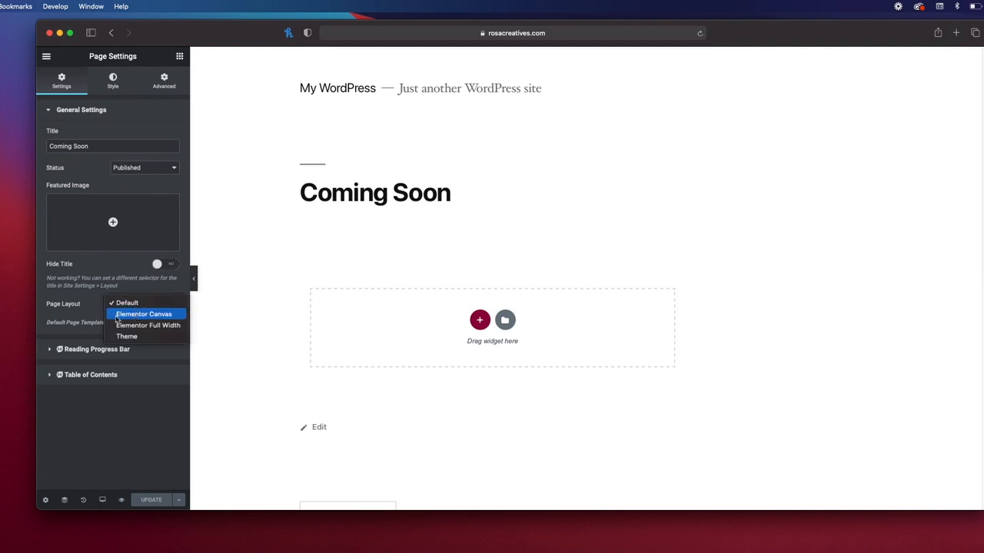
pyautogui.click(134, 318)
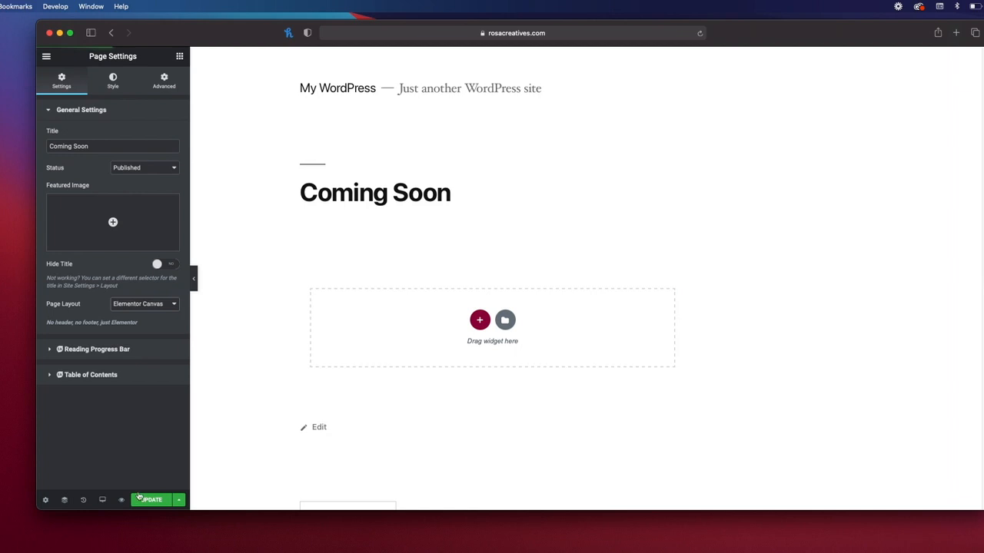
pyautogui.click(149, 501)
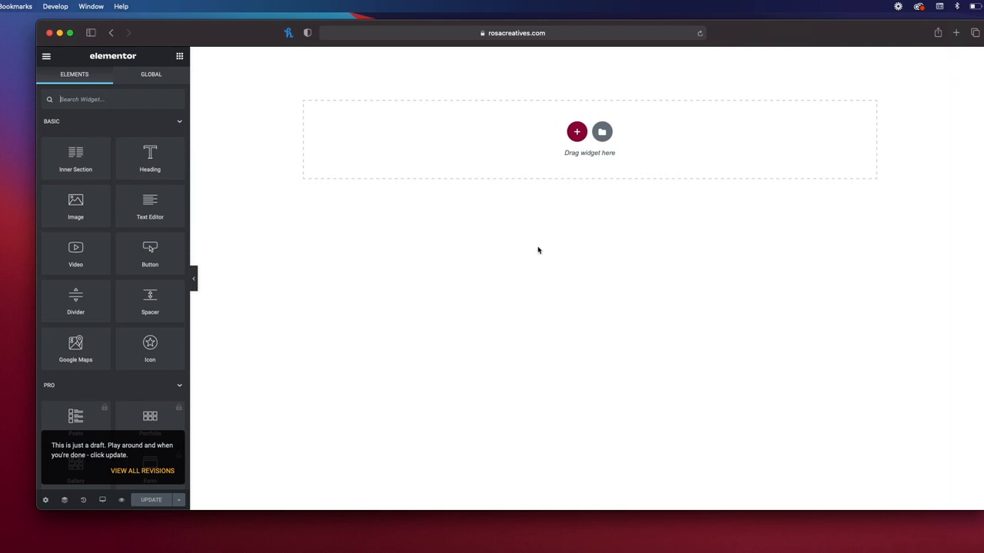
# Step: Search the template library for 'comin', preview Coming Soon 2, then close the library
pyautogui.click(602, 134)
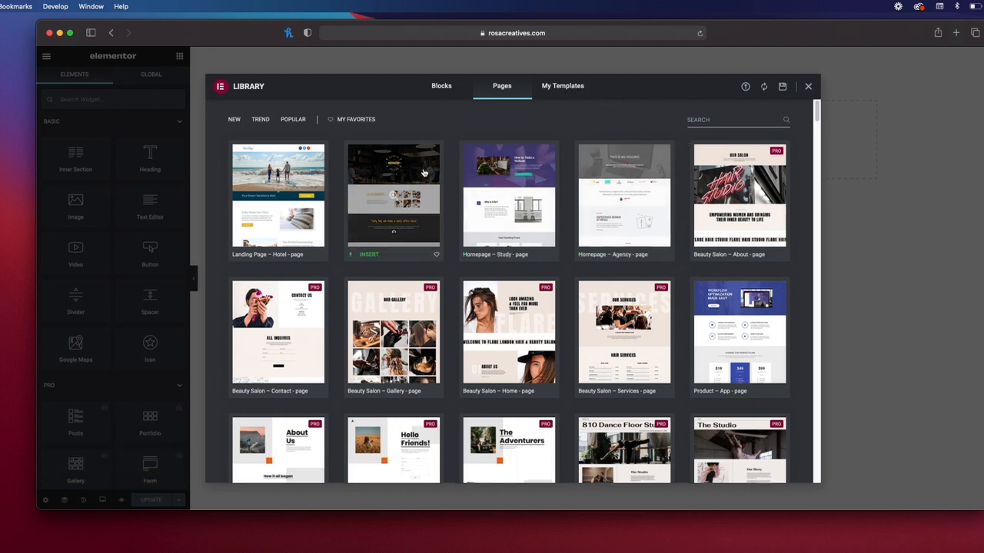
pyautogui.click(740, 121)
pyautogui.write('coming')
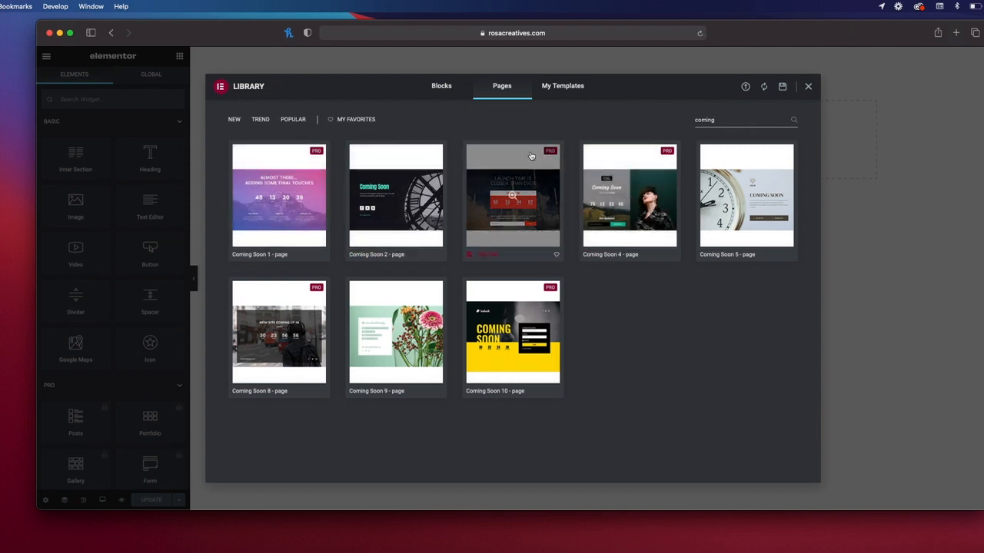
pyautogui.click(396, 197)
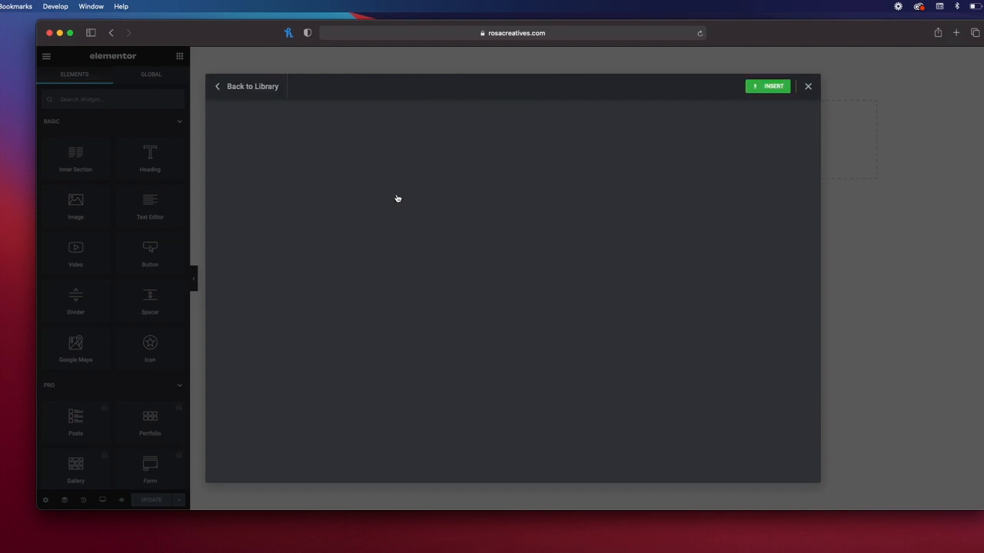
pyautogui.click(808, 87)
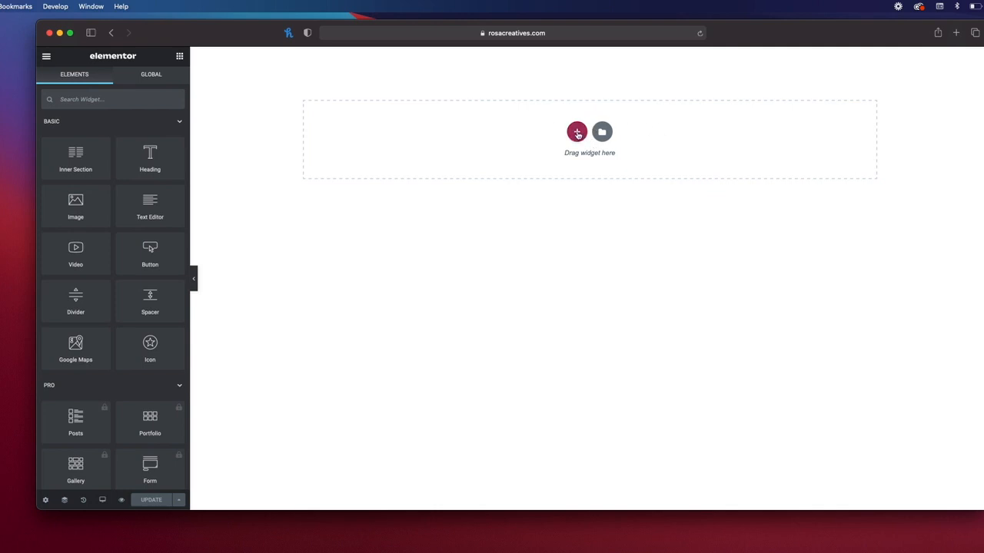
# Step: Add a new single-column section to the empty page
pyautogui.click(577, 133)
pyautogui.click(450, 157)
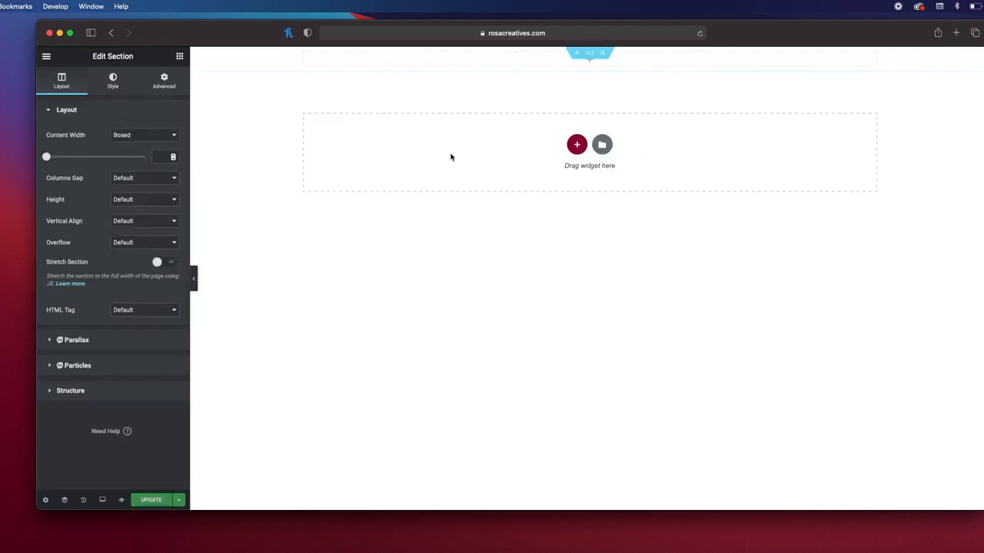
pyautogui.click(590, 57)
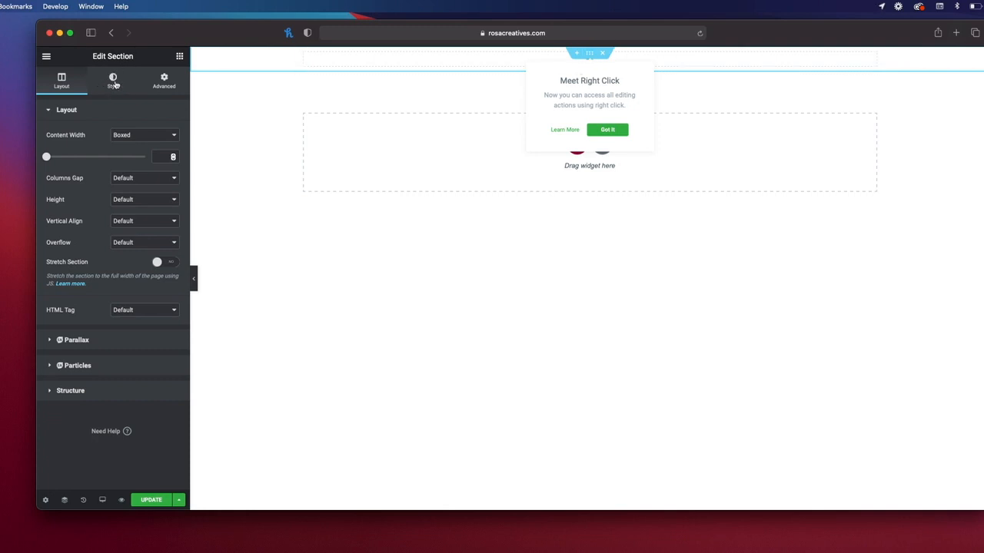
# Step: Set the section to Full Width content with a minimum height of 100 VH
pyautogui.click(143, 135)
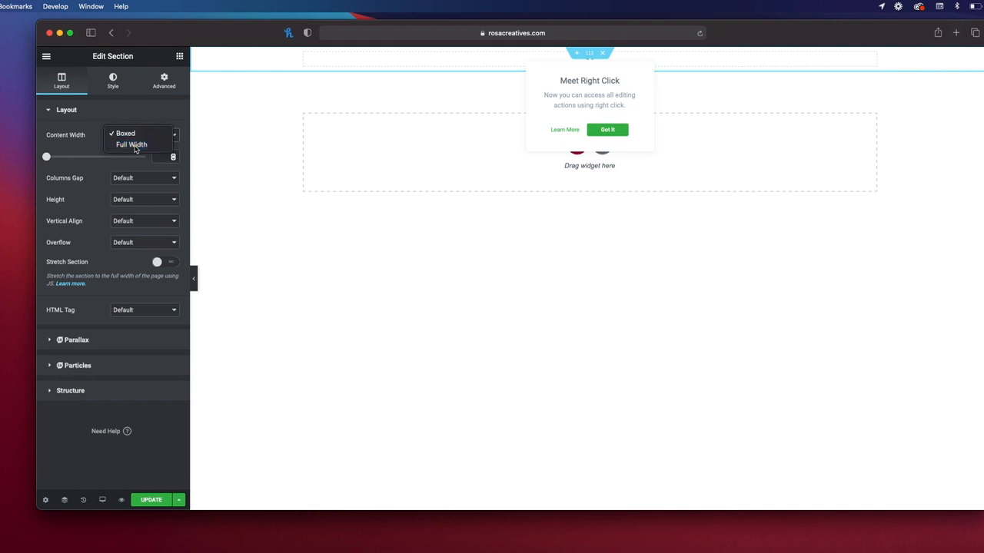
pyautogui.click(133, 146)
pyautogui.click(121, 185)
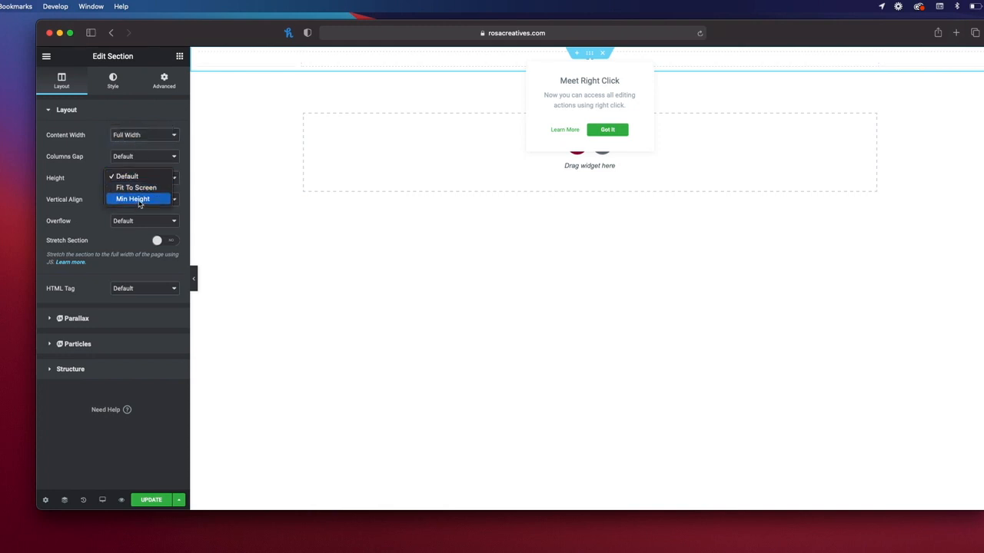
pyautogui.click(140, 202)
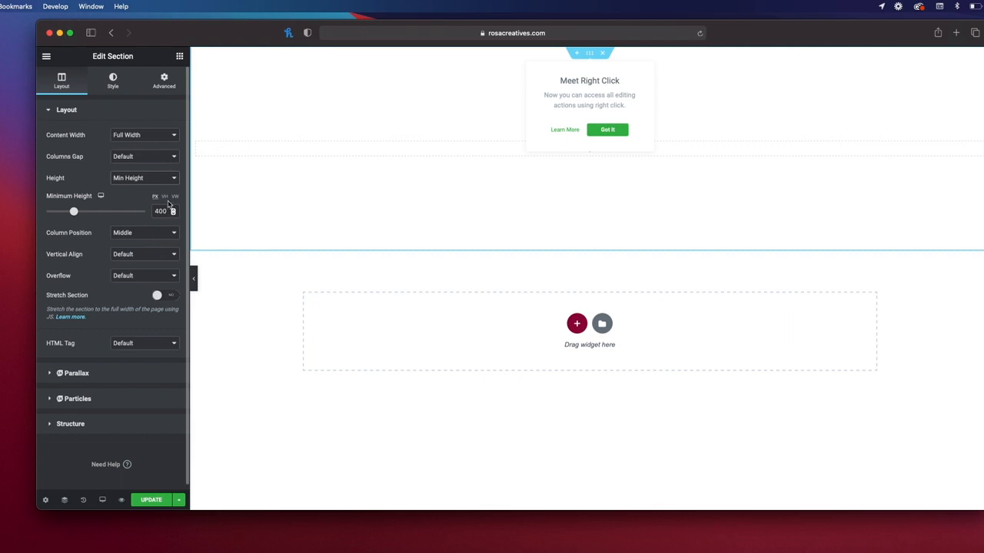
pyautogui.click(166, 199)
pyautogui.doubleClick(161, 211)
pyautogui.write('100')
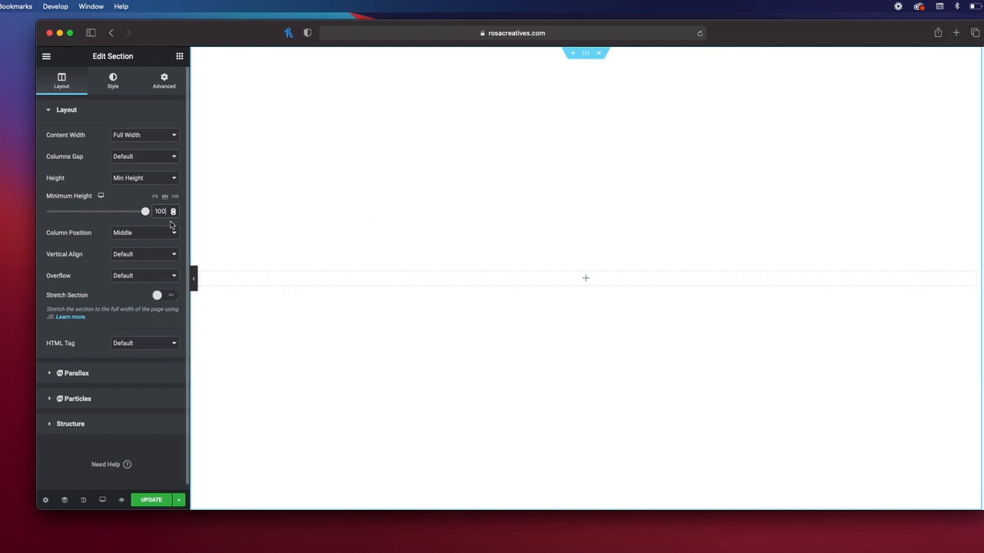
pyautogui.click(179, 57)
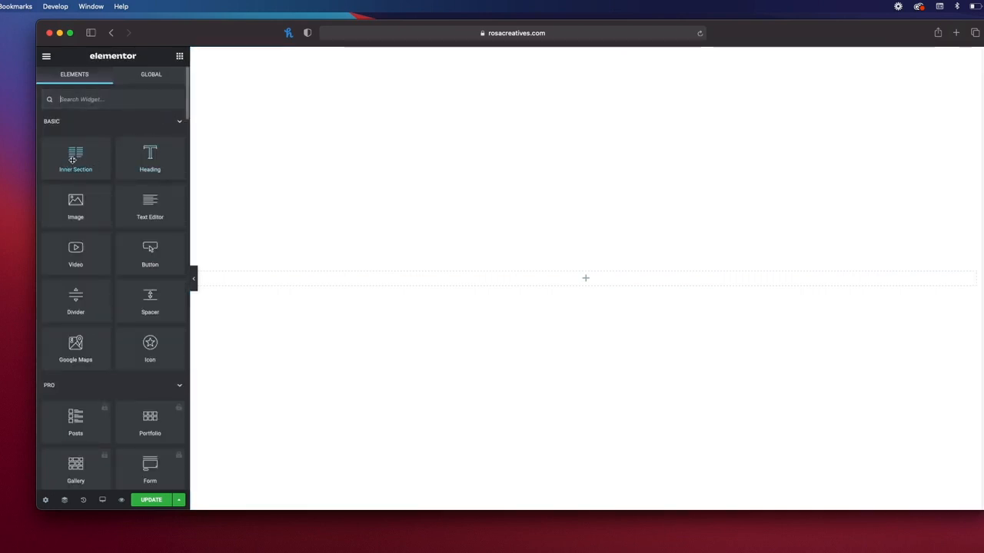
# Step: Add an Image widget showing the white RosaCreatives logo to the full-height section
pyautogui.moveTo(68, 212); pyautogui.dragTo(594, 288)
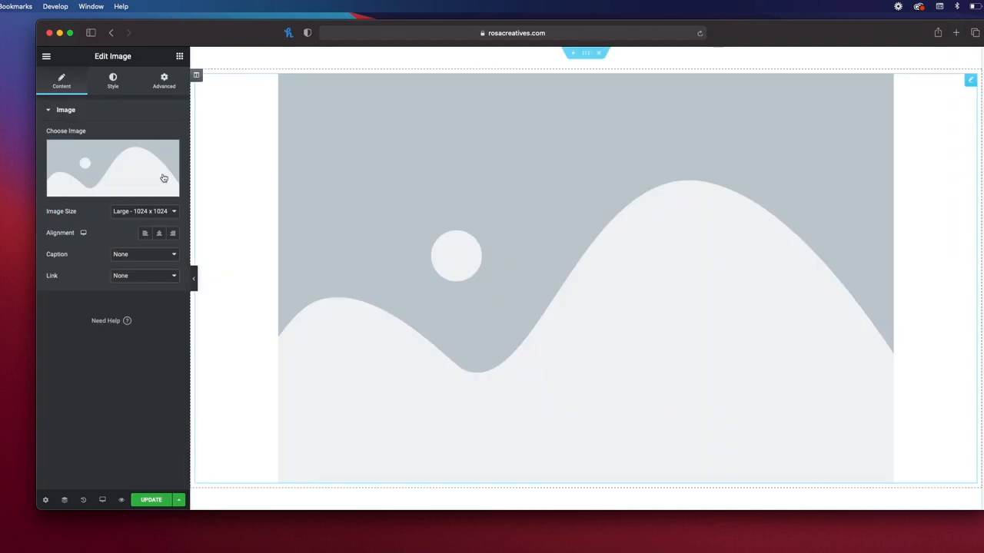
pyautogui.click(117, 167)
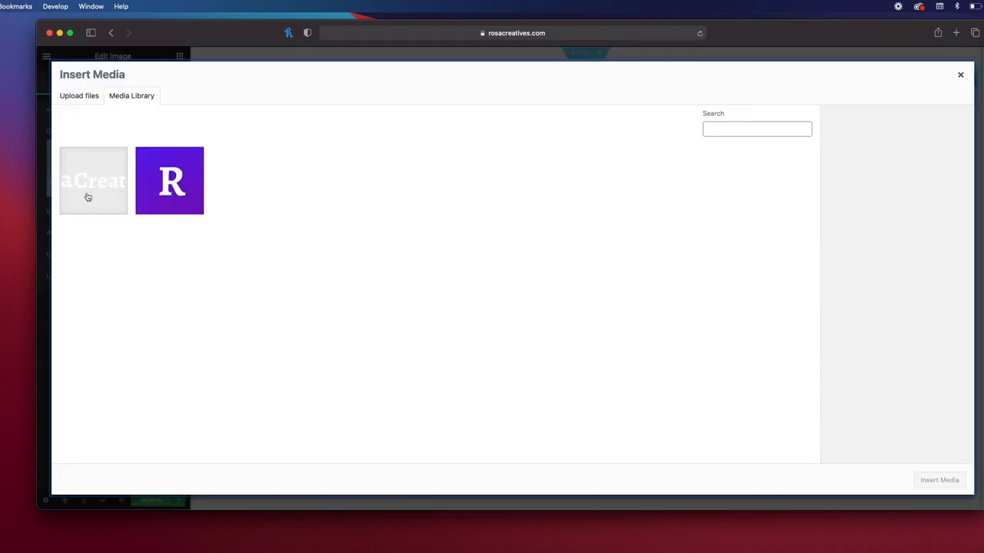
pyautogui.click(88, 197)
pyautogui.click(939, 482)
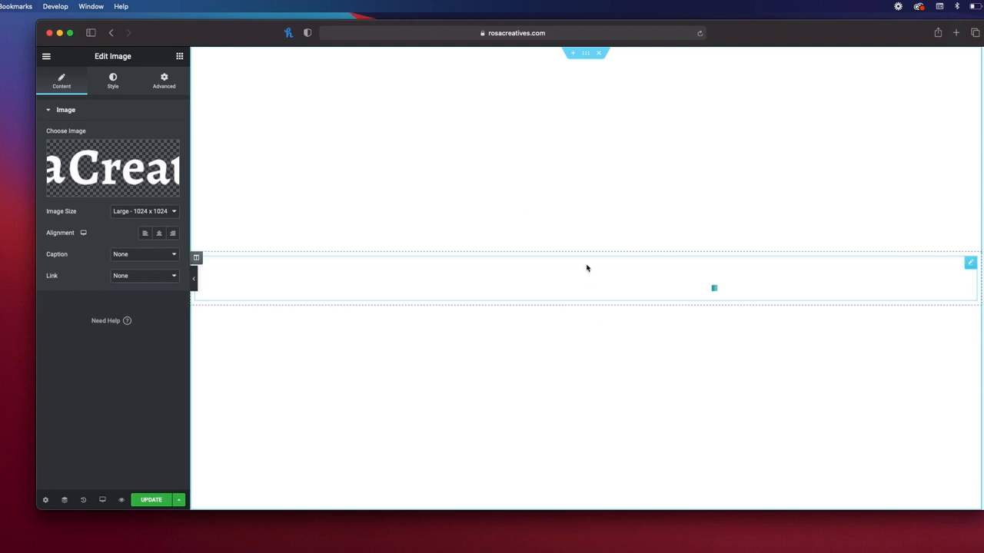
pyautogui.click(586, 55)
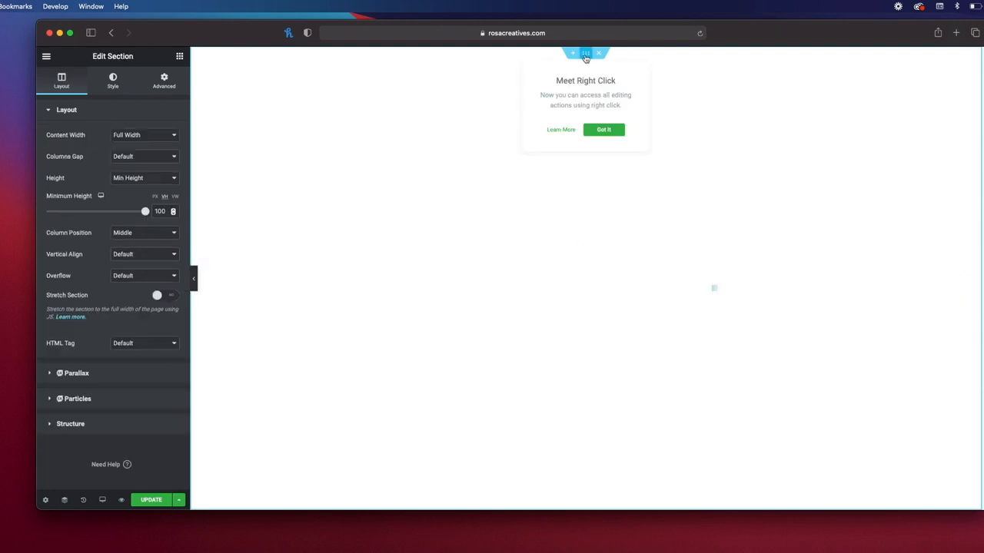
pyautogui.click(112, 82)
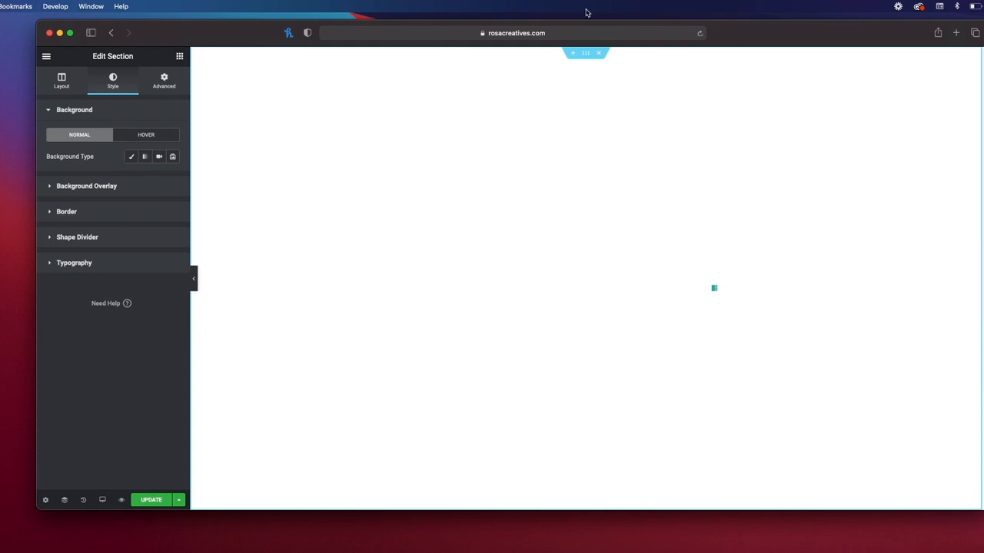
# Step: Switch the section background to Gradient and pick a red first colour
pyautogui.click(587, 58)
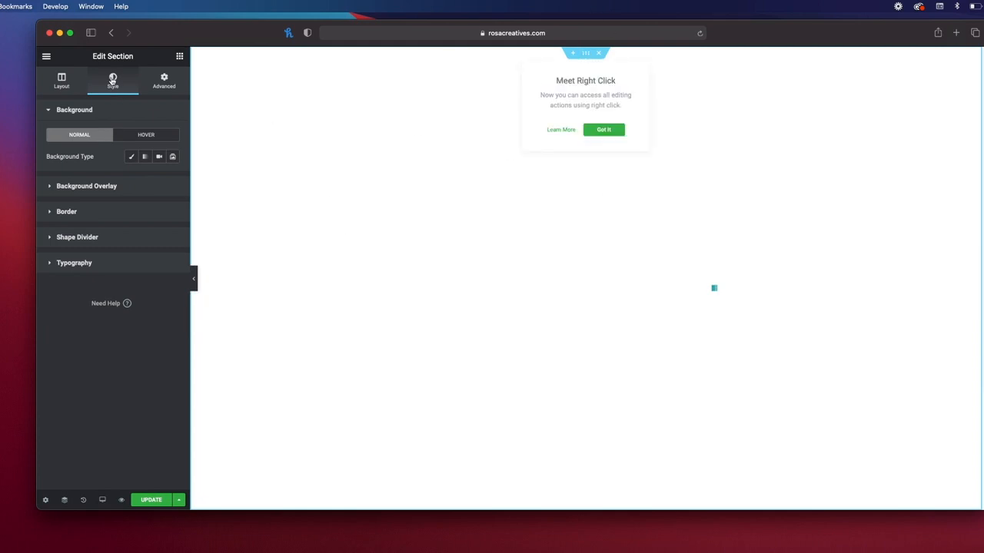
pyautogui.click(65, 84)
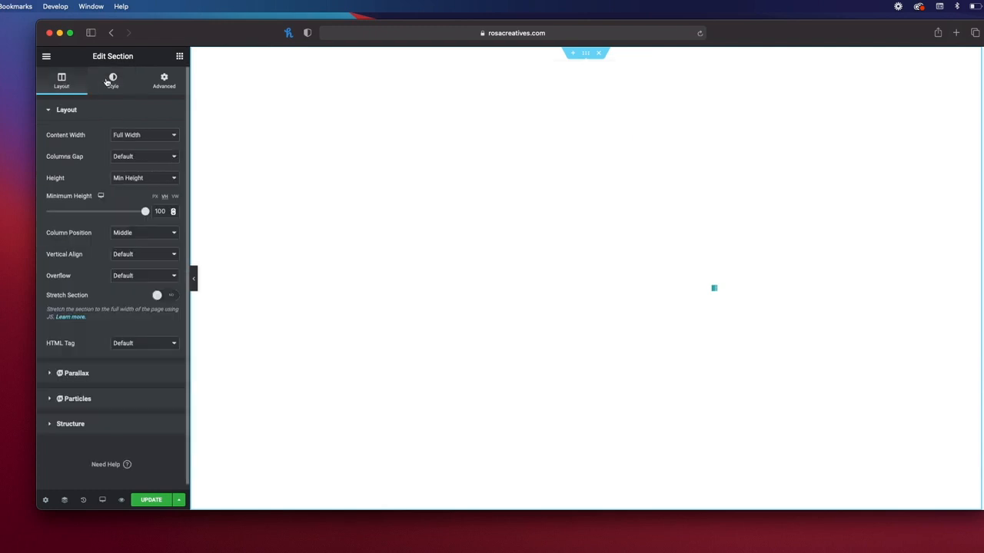
pyautogui.click(112, 81)
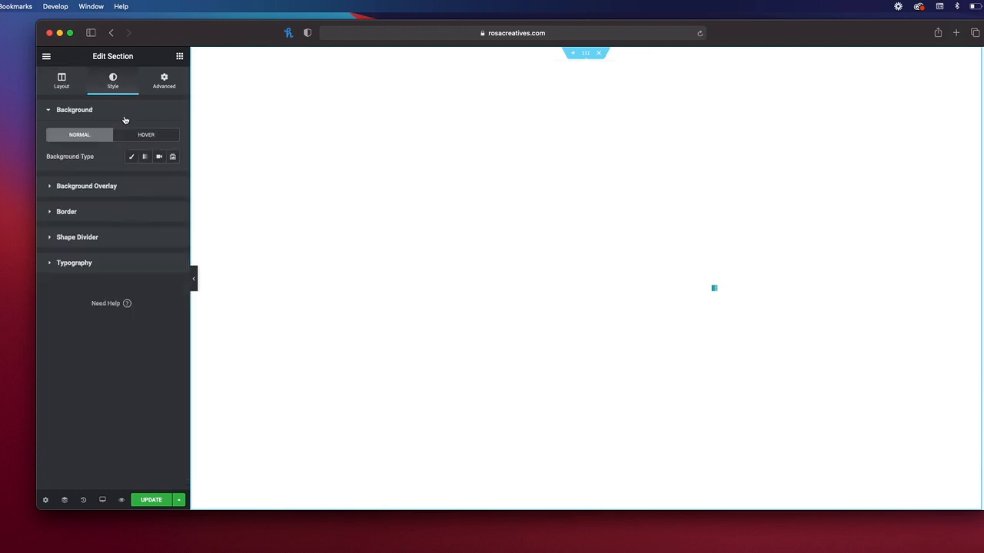
pyautogui.click(146, 158)
pyautogui.click(173, 178)
pyautogui.moveTo(120, 294)
pyautogui.mouseDown()
pyautogui.moveTo(130, 277)
pyautogui.moveTo(115, 267)
pyautogui.moveTo(139, 259)
pyautogui.moveTo(114, 246)
pyautogui.moveTo(132, 226)
pyautogui.moveTo(137, 251)
pyautogui.moveTo(141, 223)
pyautogui.moveTo(121, 223)
pyautogui.moveTo(133, 226)
pyautogui.mouseUp()
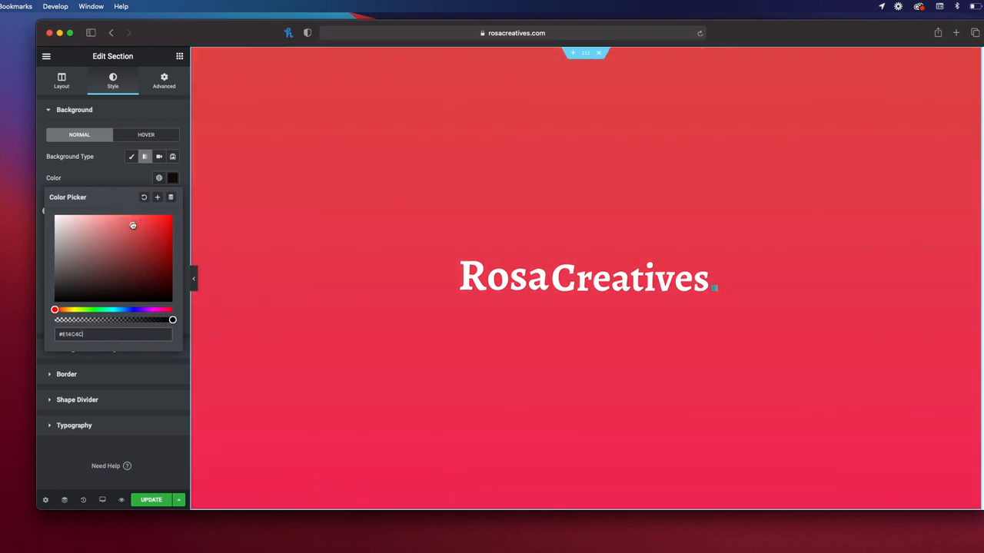
pyautogui.click(126, 179)
# Step: Make the second gradient colour blue, rotate the angle, and darken the first colour
pyautogui.click(173, 232)
pyautogui.moveTo(168, 364); pyautogui.dragTo(129, 365)
pyautogui.click(119, 239)
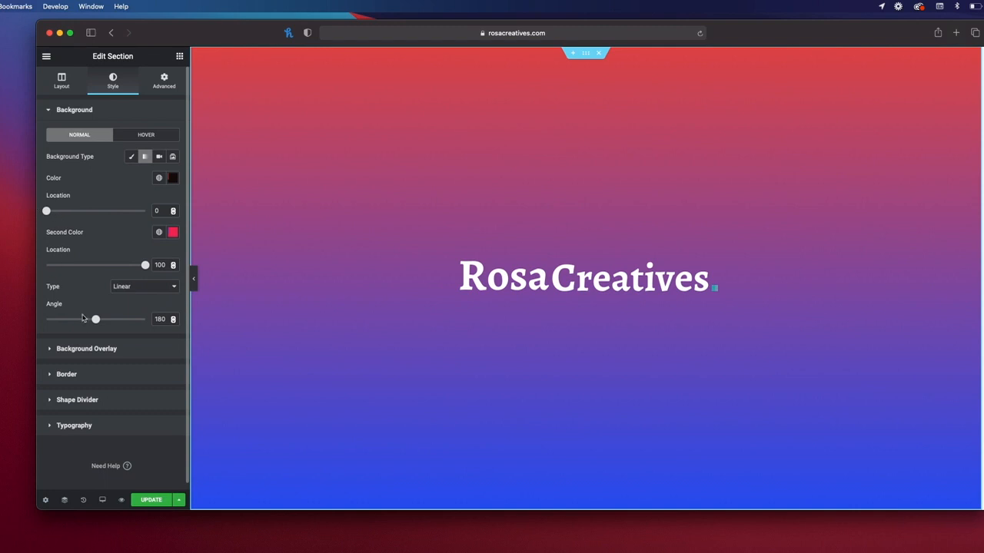
pyautogui.moveTo(95, 319); pyautogui.dragTo(128, 320)
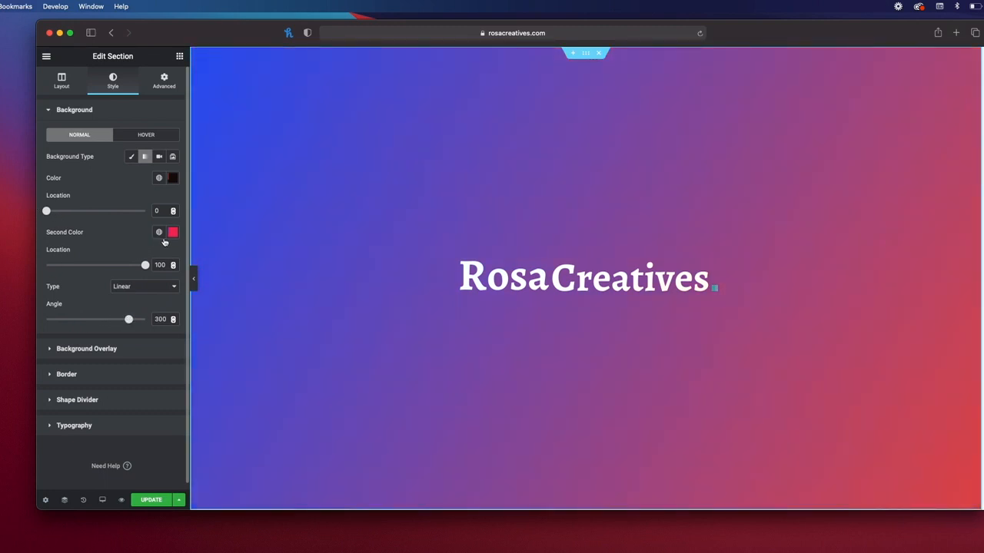
pyautogui.click(173, 234)
pyautogui.click(173, 179)
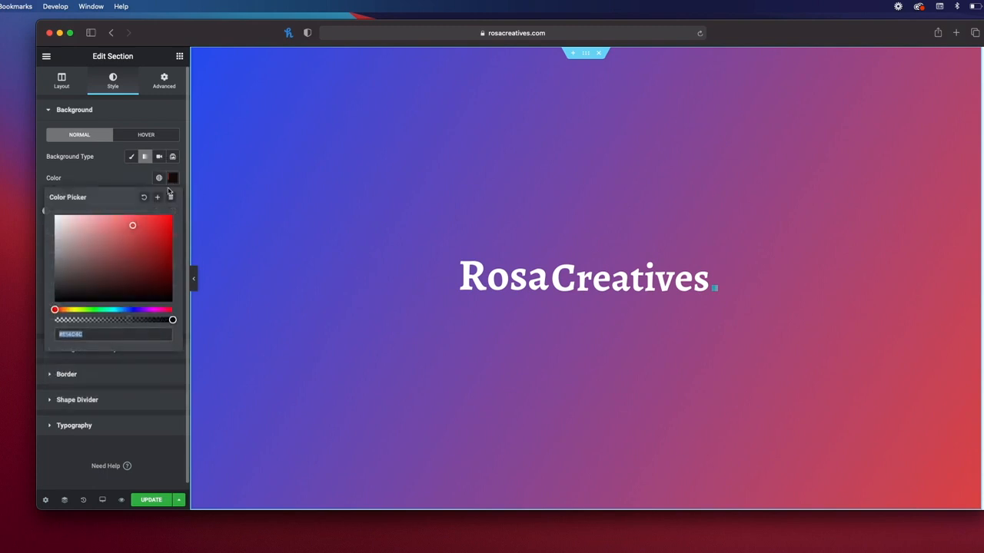
pyautogui.moveTo(132, 225)
pyautogui.mouseDown()
pyautogui.moveTo(154, 226)
pyautogui.moveTo(159, 243)
pyautogui.moveTo(160, 230)
pyautogui.moveTo(162, 261)
pyautogui.moveTo(165, 253)
pyautogui.mouseUp()
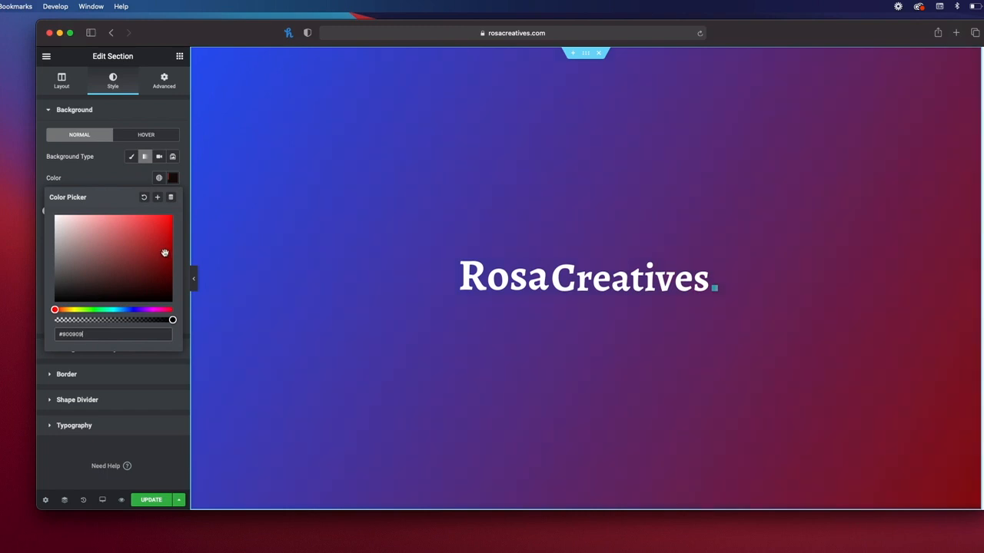
pyautogui.click(110, 177)
# Step: Adjust the colour stop locations and shift the first colour to magenta at location 11
pyautogui.moveTo(145, 265); pyautogui.dragTo(174, 271)
pyautogui.moveTo(50, 216)
pyautogui.mouseDown()
pyautogui.moveTo(64, 216)
pyautogui.moveTo(44, 217)
pyautogui.mouseUp()
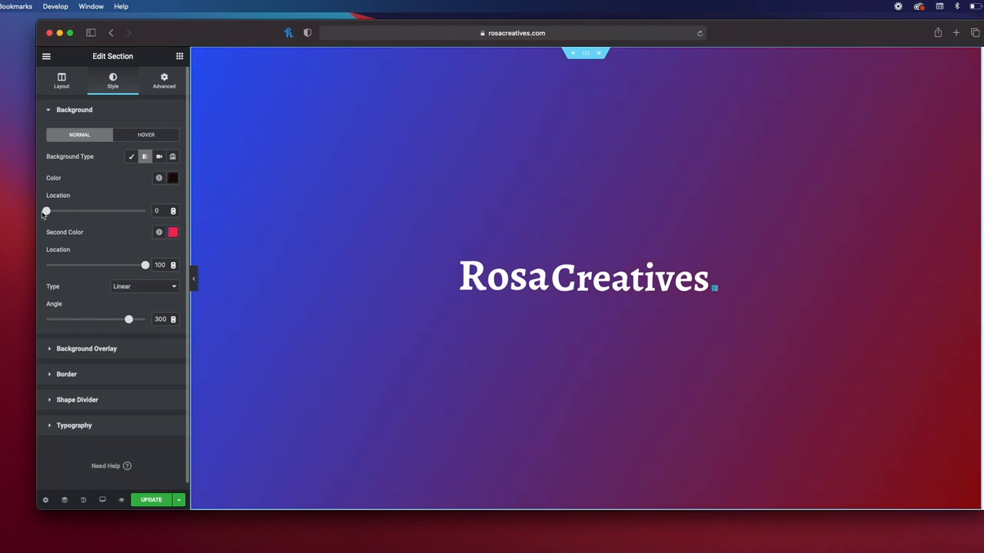
pyautogui.click(172, 177)
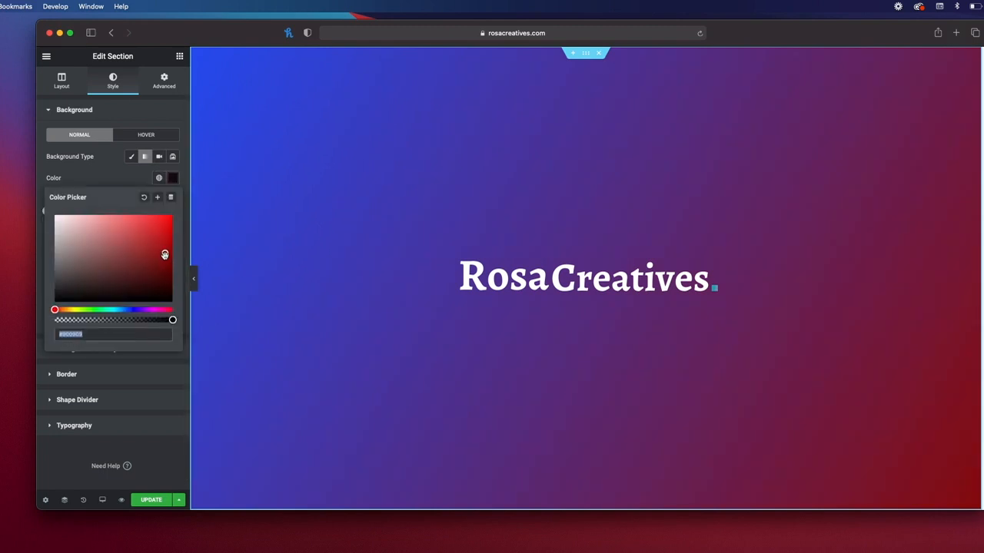
pyautogui.moveTo(61, 309); pyautogui.dragTo(159, 310)
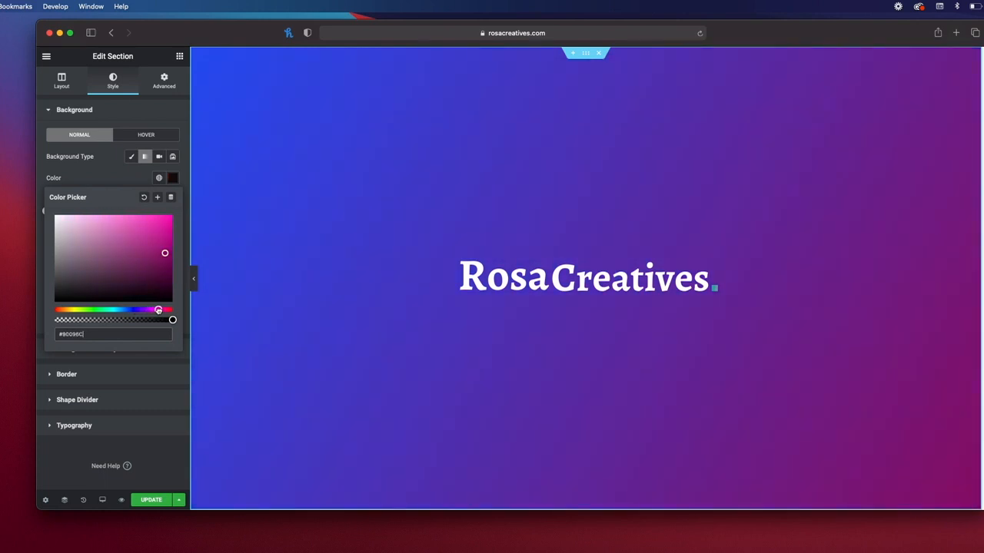
pyautogui.moveTo(166, 254); pyautogui.dragTo(159, 251)
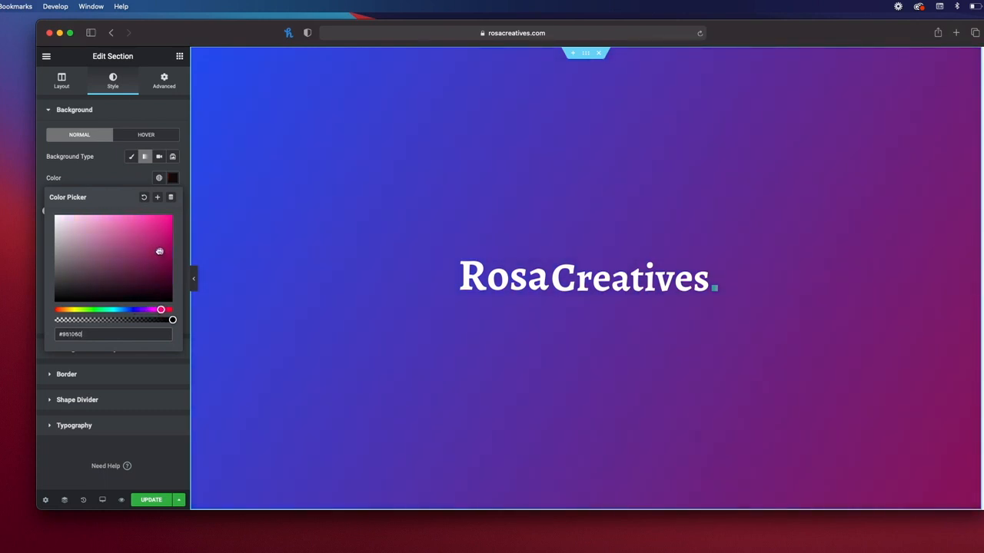
pyautogui.click(132, 178)
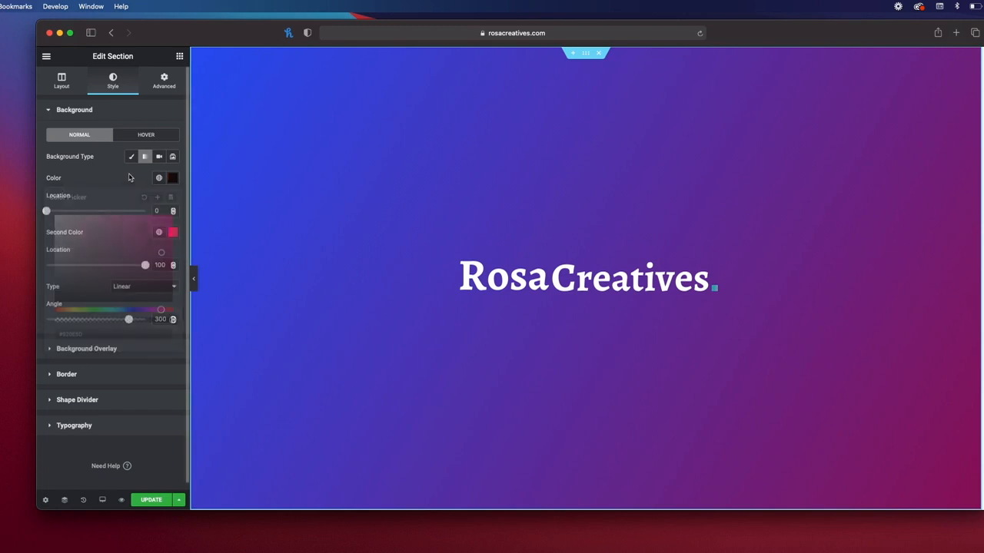
pyautogui.moveTo(49, 213)
pyautogui.mouseDown()
pyautogui.moveTo(66, 217)
pyautogui.moveTo(57, 213)
pyautogui.mouseUp()
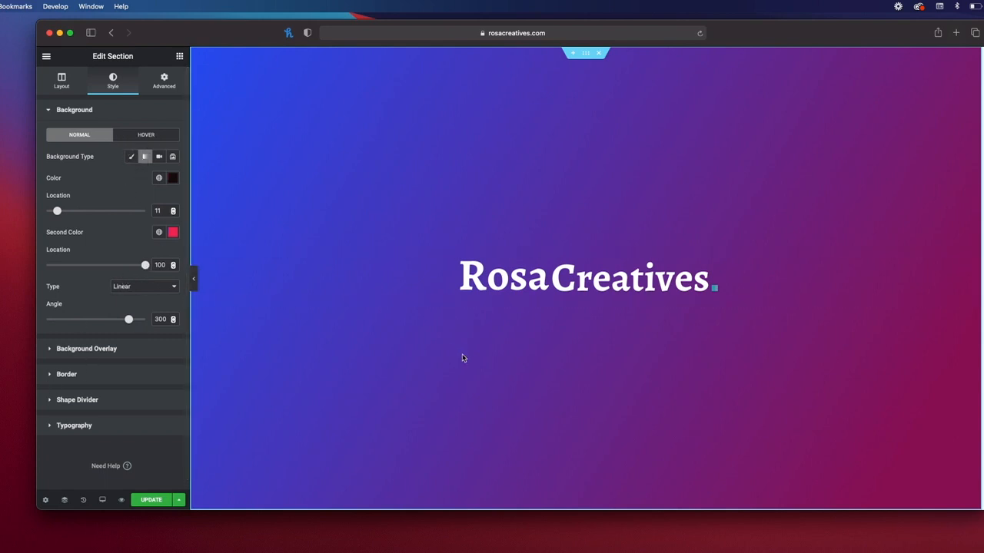
# Step: Try the purple R image as section background, then remove it and restore the gradient
pyautogui.click(131, 159)
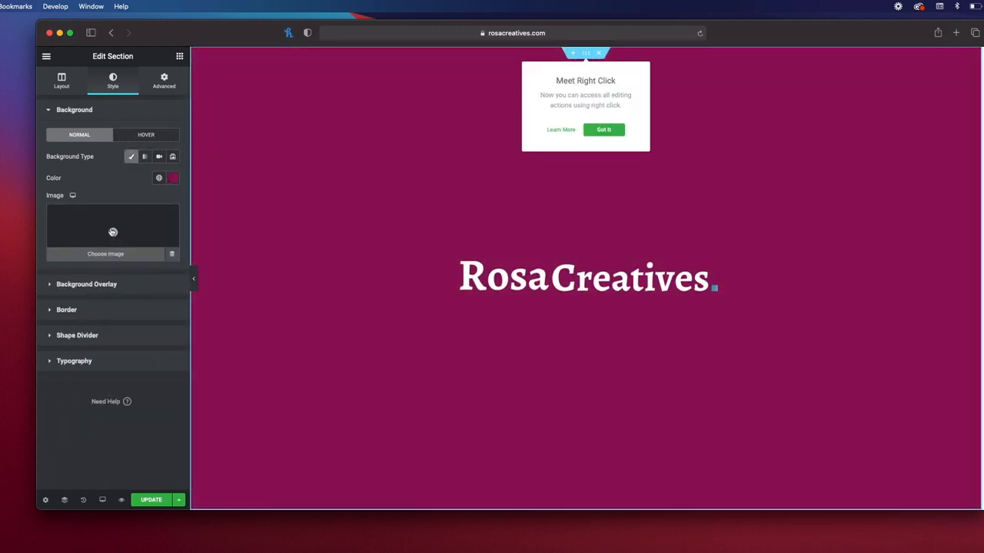
pyautogui.click(113, 233)
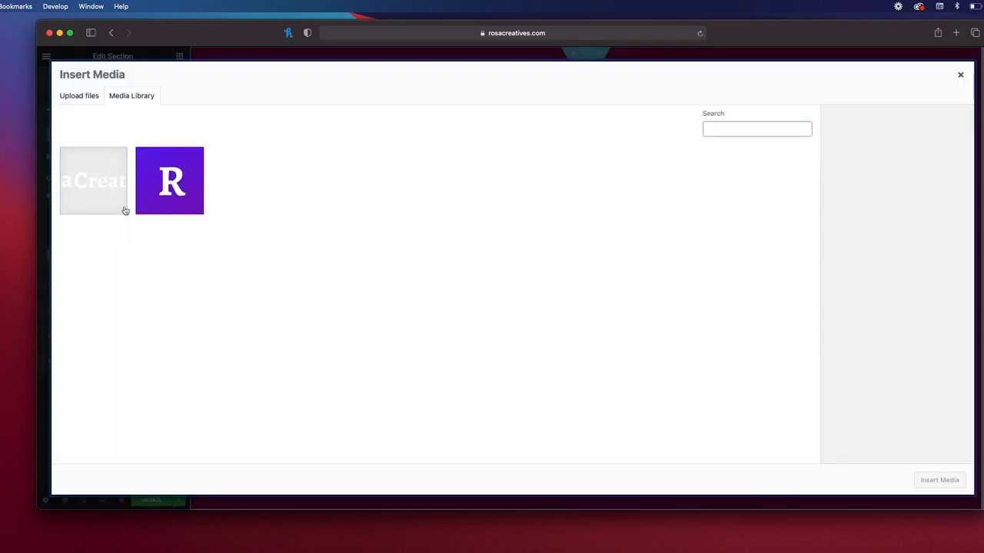
pyautogui.click(170, 194)
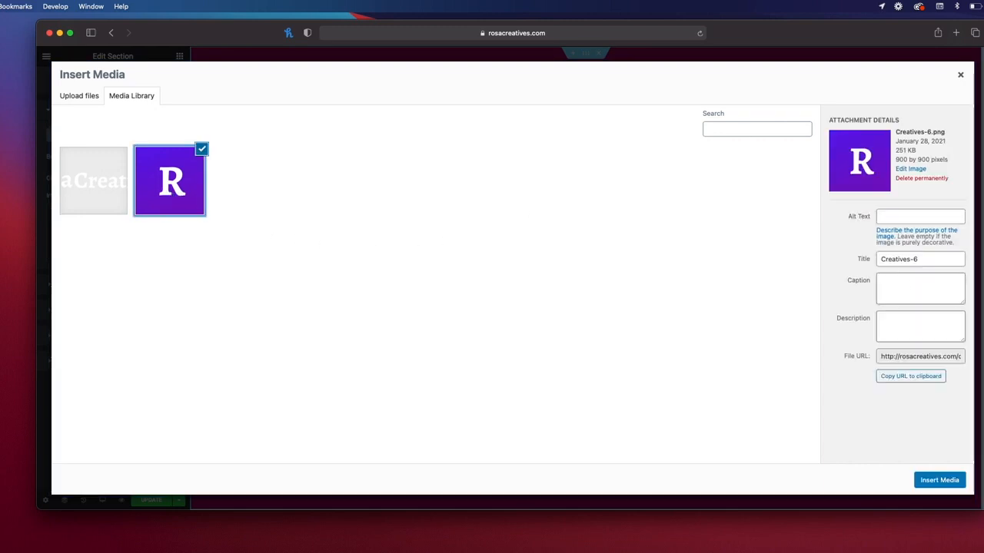
pyautogui.click(939, 480)
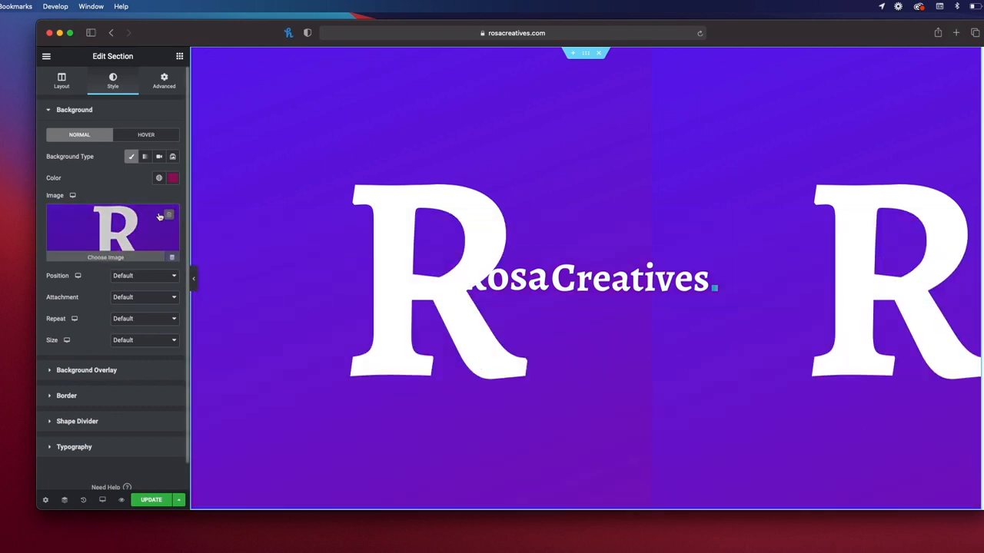
pyautogui.click(169, 215)
pyautogui.click(145, 156)
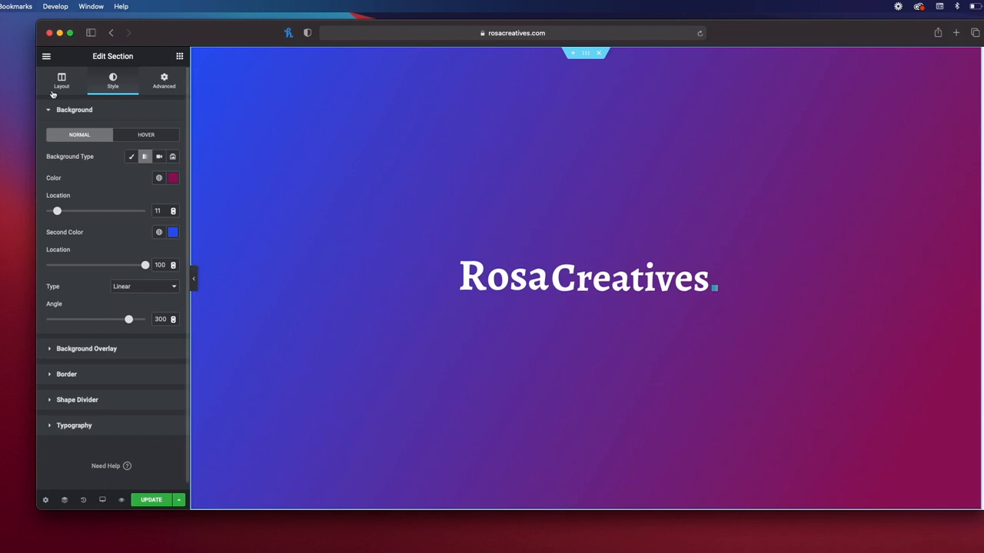
# Step: Drop a two-column Inner Section directly below the RosaCreatives logo
pyautogui.click(179, 56)
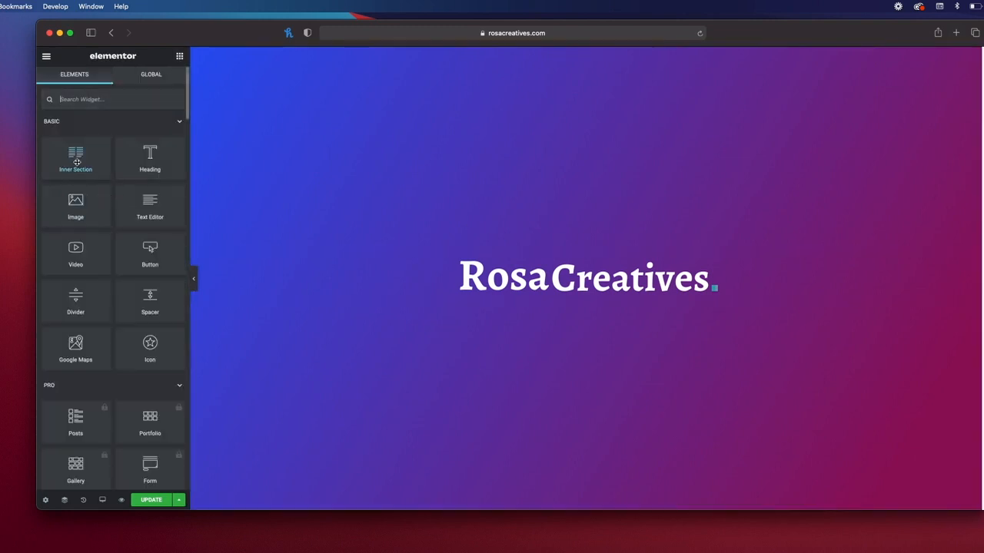
pyautogui.moveTo(76, 159); pyautogui.dragTo(507, 300)
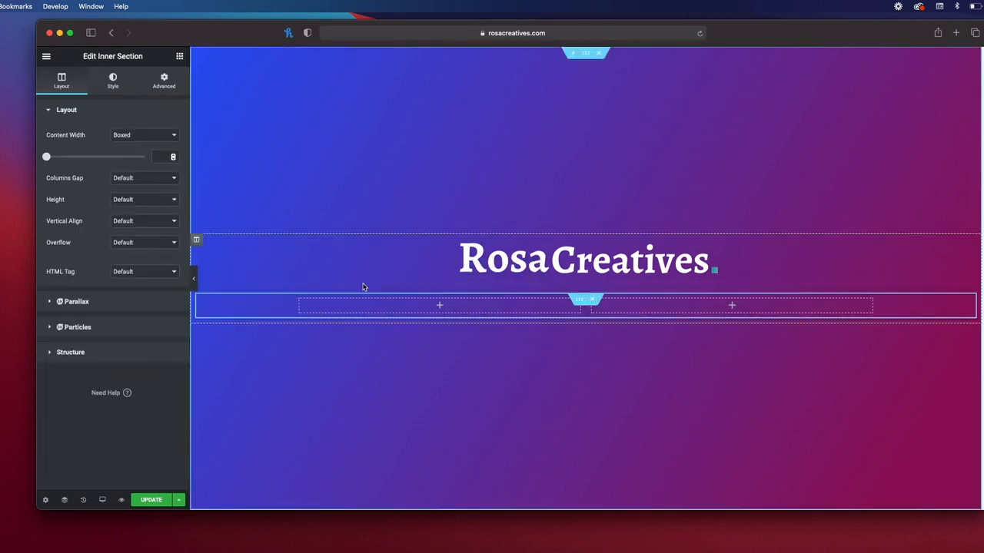
pyautogui.click(437, 306)
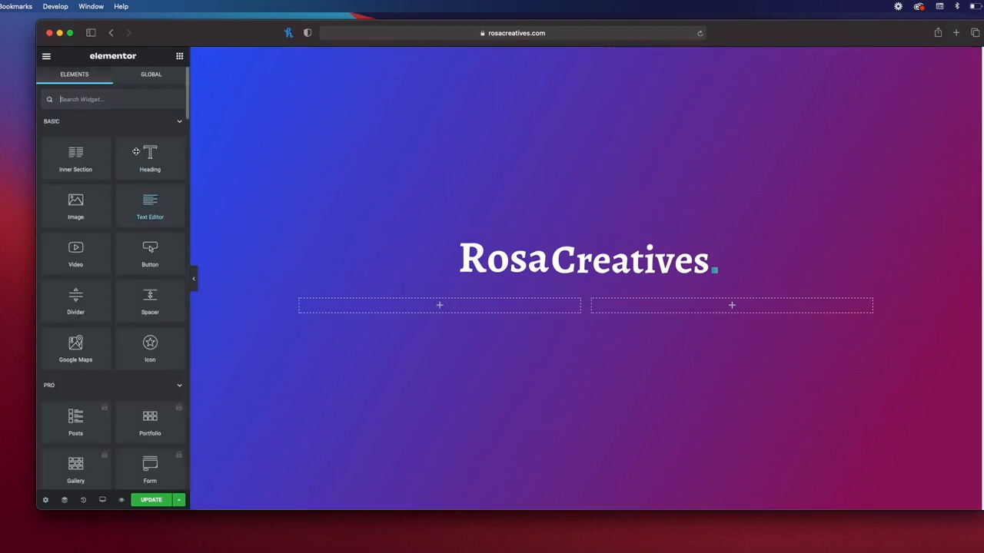
# Step: Place an H4 heading reading 'Coming Soon' in the inner section's left column
pyautogui.moveTo(161, 170); pyautogui.dragTo(430, 306)
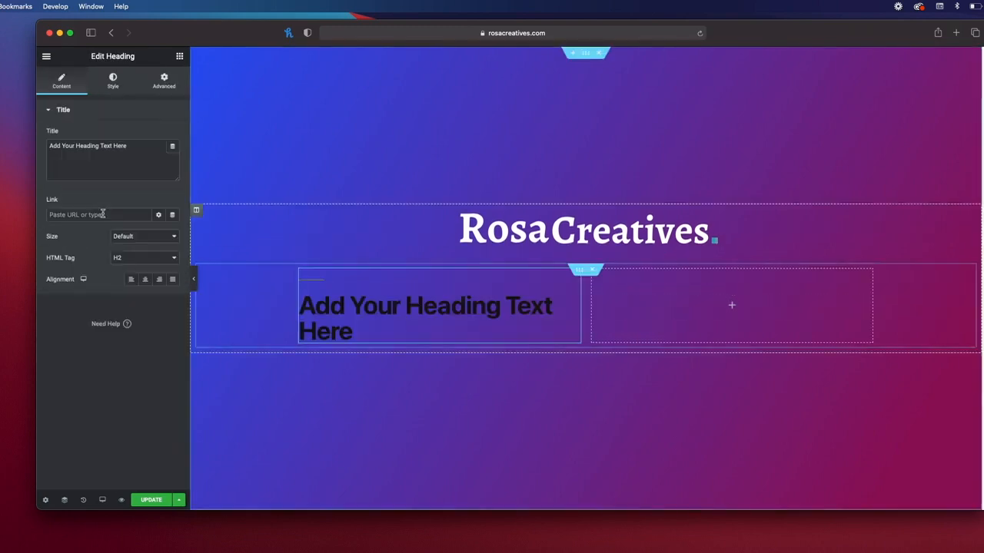
pyautogui.click(122, 256)
pyautogui.click(123, 279)
pyautogui.moveTo(138, 150); pyautogui.dragTo(21, 142)
pyautogui.write('Coming Soon')
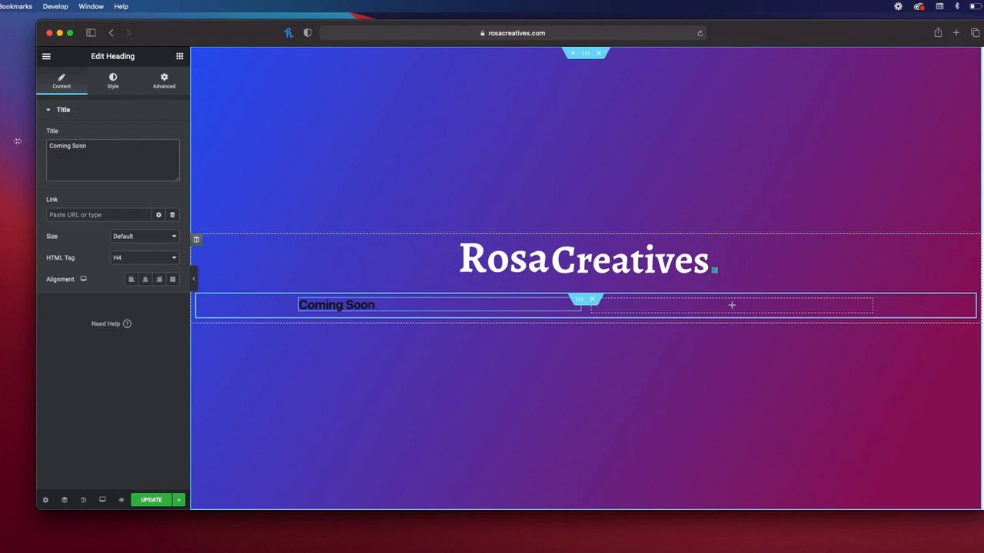
# Step: Set the heading typography to the Aleo font at size 45
pyautogui.click(110, 86)
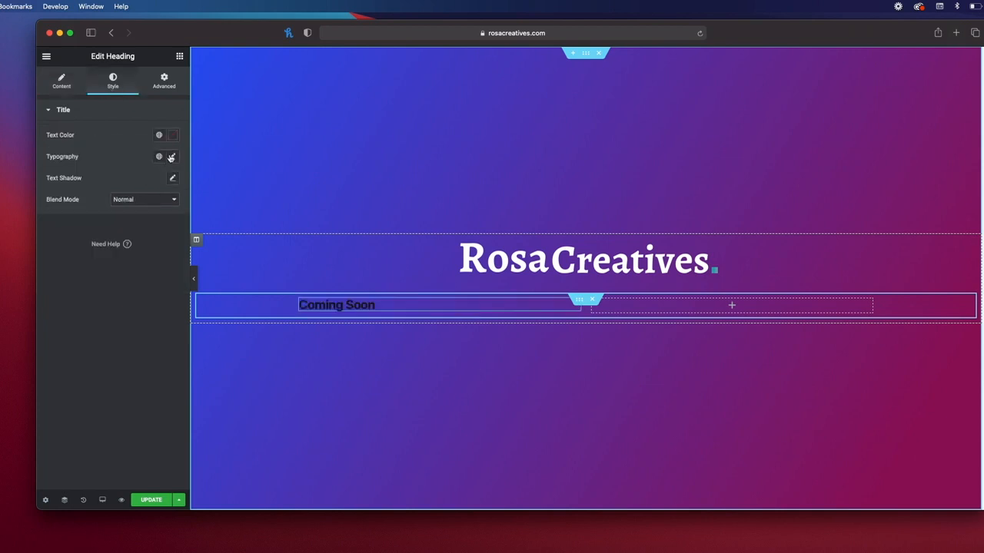
pyautogui.click(172, 158)
pyautogui.moveTo(56, 238); pyautogui.dragTo(74, 239)
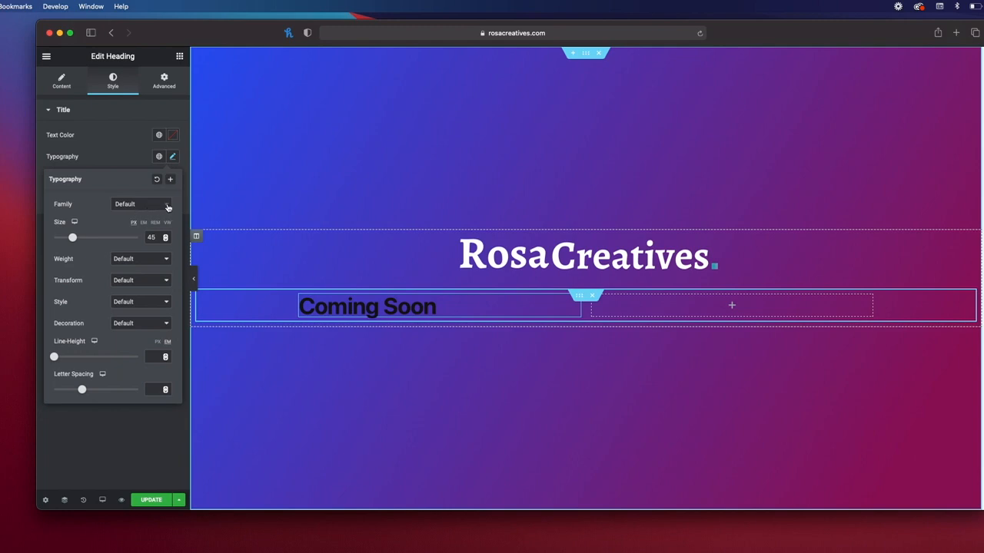
pyautogui.click(167, 208)
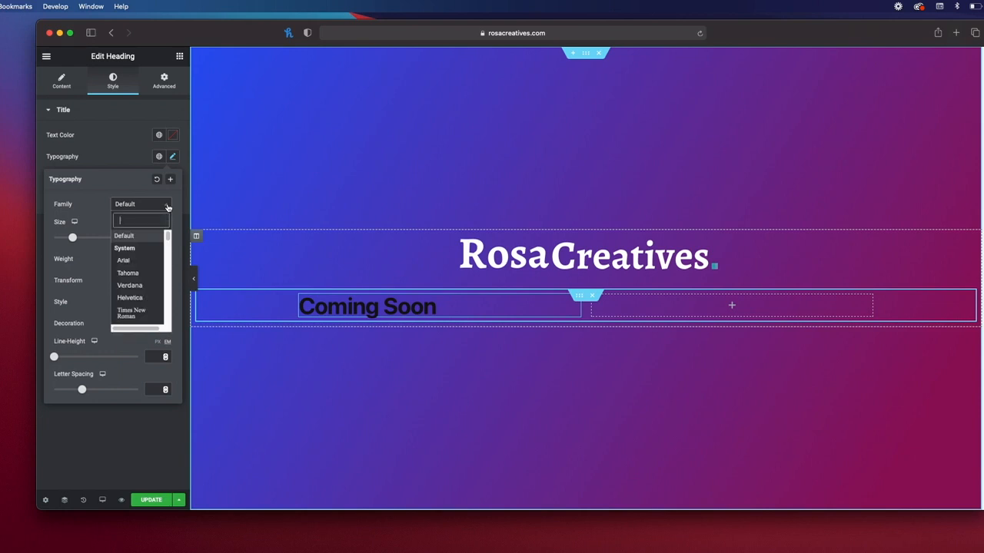
pyautogui.scroll(-3, 134, 266)
pyautogui.scroll(3, 135, 266)
pyautogui.write('aleo')
pyautogui.press('Return')
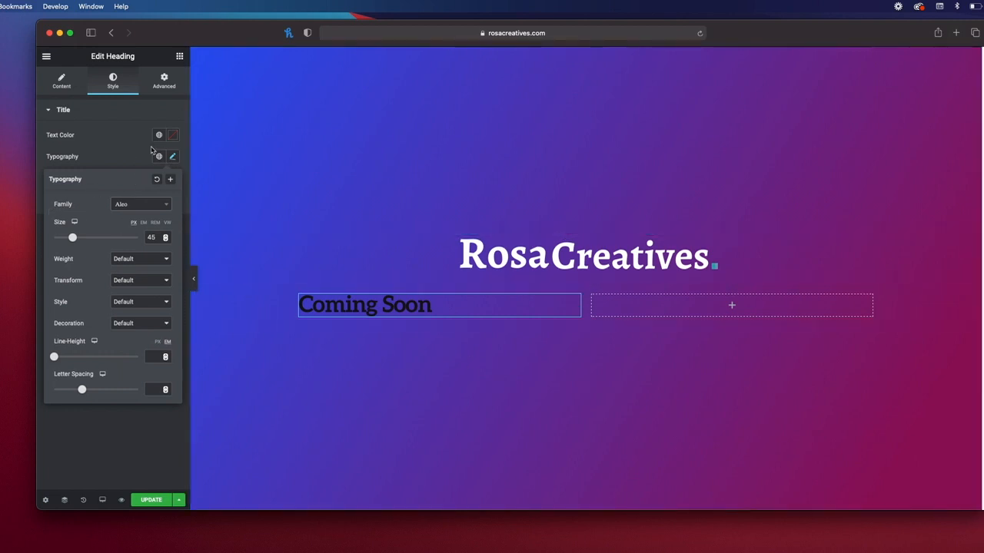
# Step: Make the heading text colour #FFFFFF and reset its text shadow to default
pyautogui.click(172, 134)
pyautogui.write('#FFFFFF')
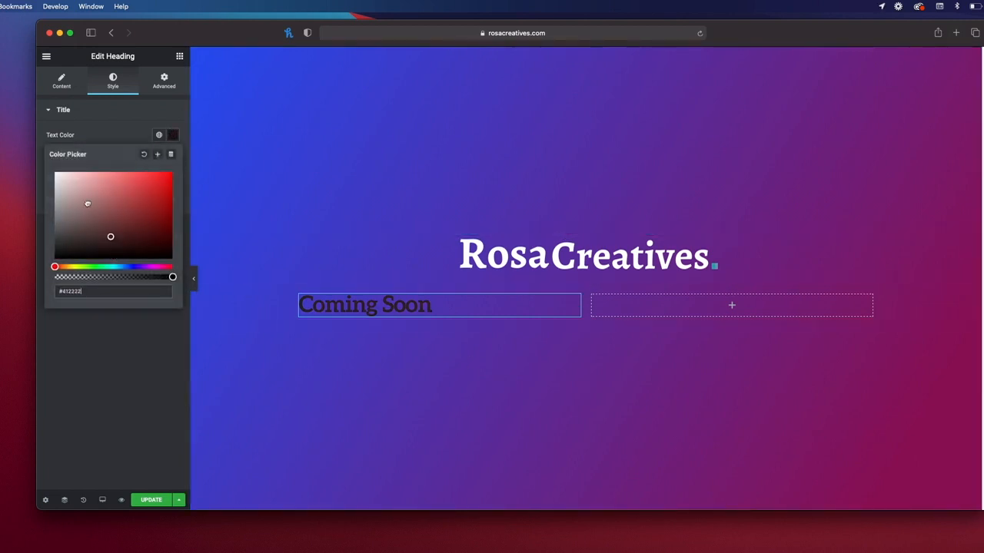
pyautogui.click(122, 131)
pyautogui.click(101, 113)
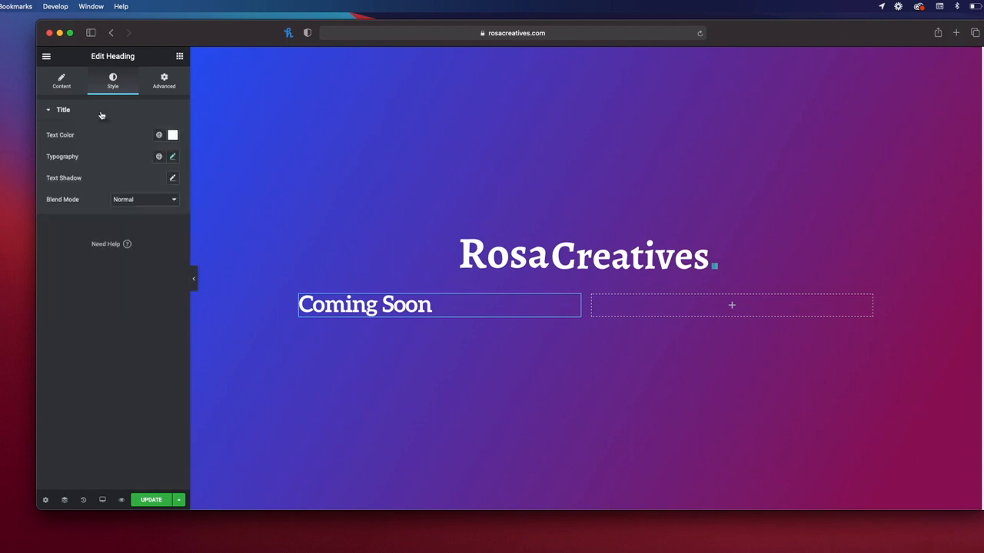
pyautogui.click(173, 179)
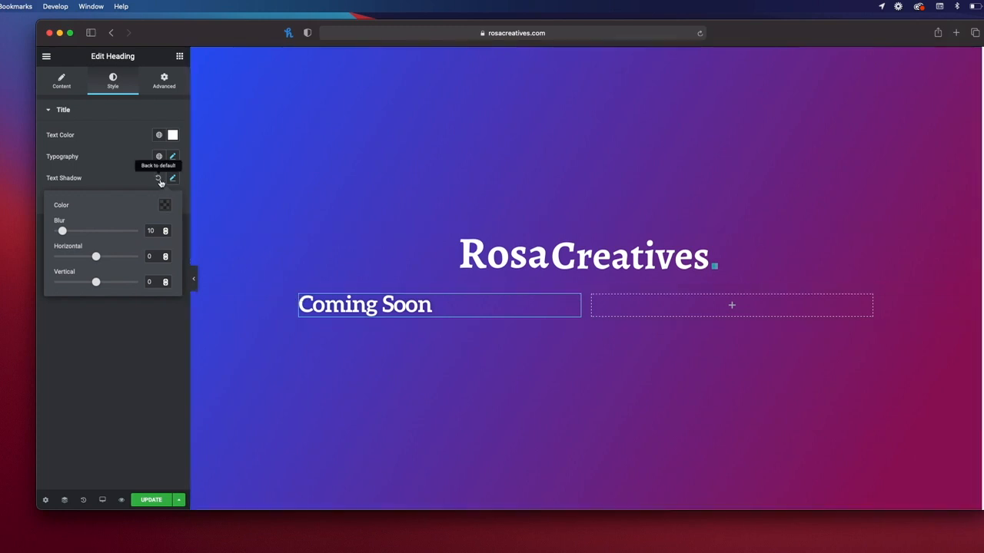
pyautogui.click(157, 178)
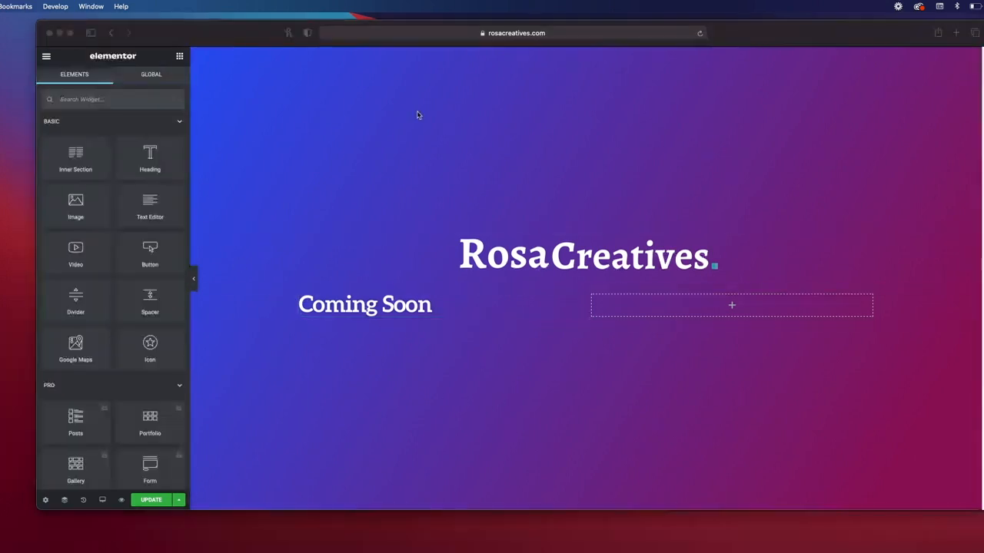
# Step: Add a Text Editor under the heading and replace the lorem text with the pasted redesign paragraph
pyautogui.click(151, 209)
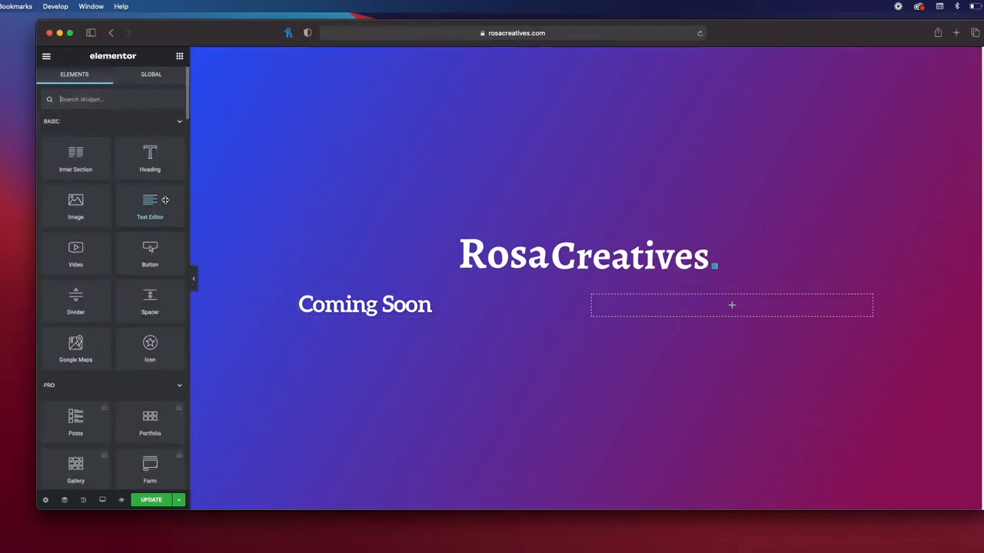
pyautogui.moveTo(140, 205); pyautogui.dragTo(328, 314)
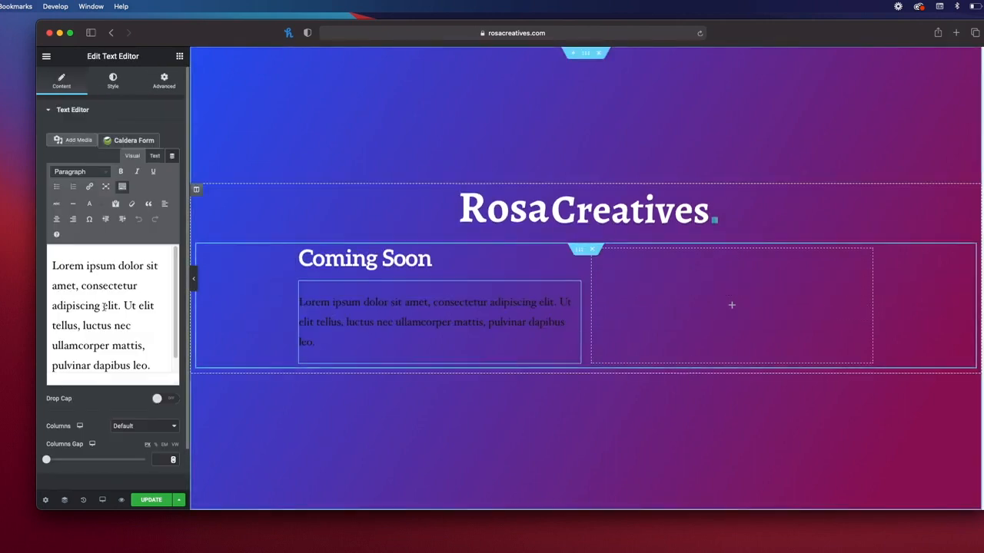
pyautogui.moveTo(53, 266); pyautogui.dragTo(158, 367)
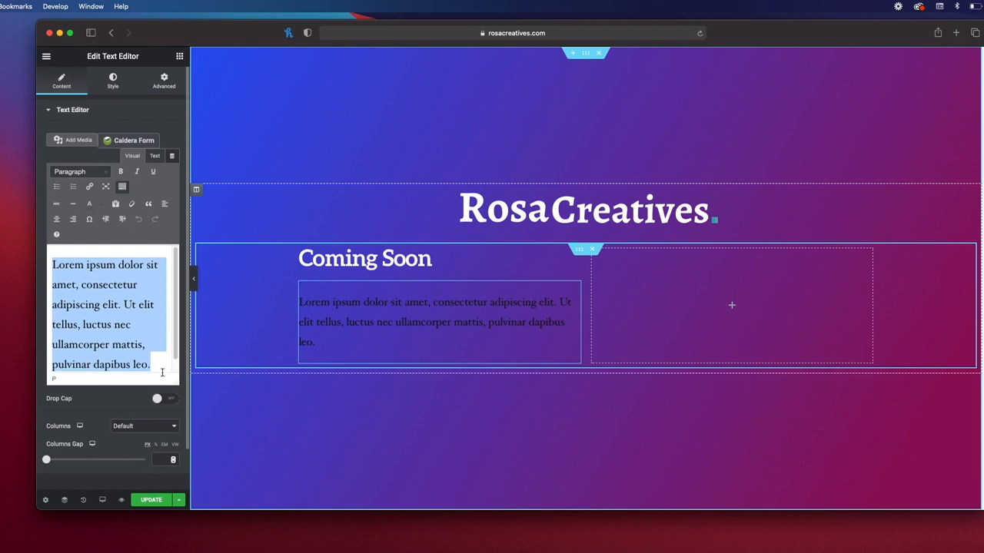
pyautogui.press('BackSpace')
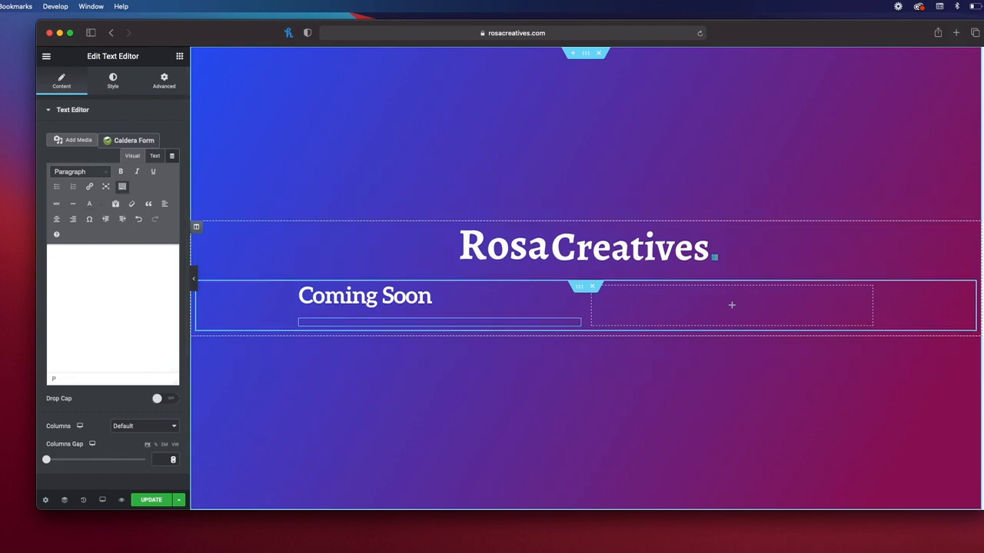
pyautogui.press('super+Tab')
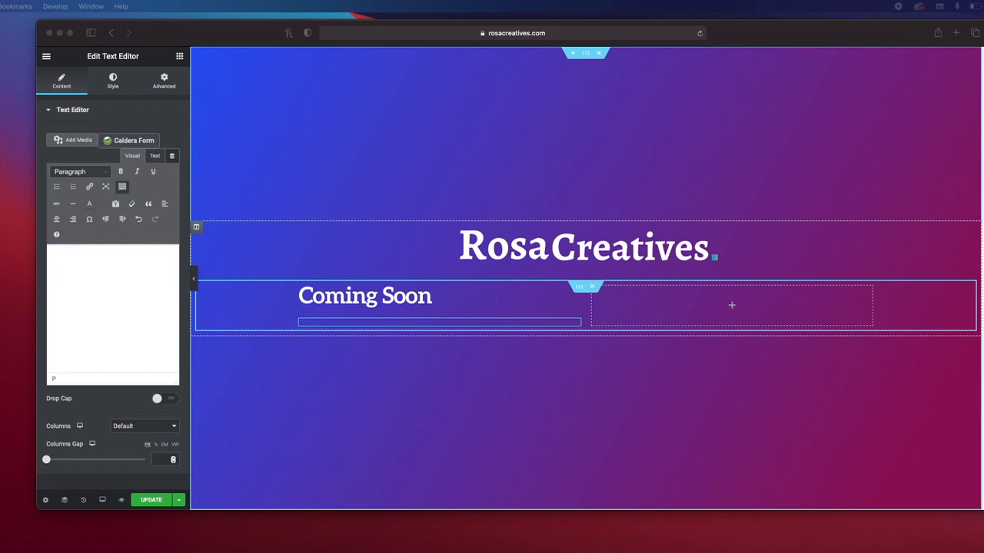
pyautogui.click(80, 264)
pyautogui.write('We currently working on a new design so that our amazing visitors can enjoy viewing our work. If you would like to set up a meeting with us you can fill out the form and let us know a date and time that is most convenient for you.')
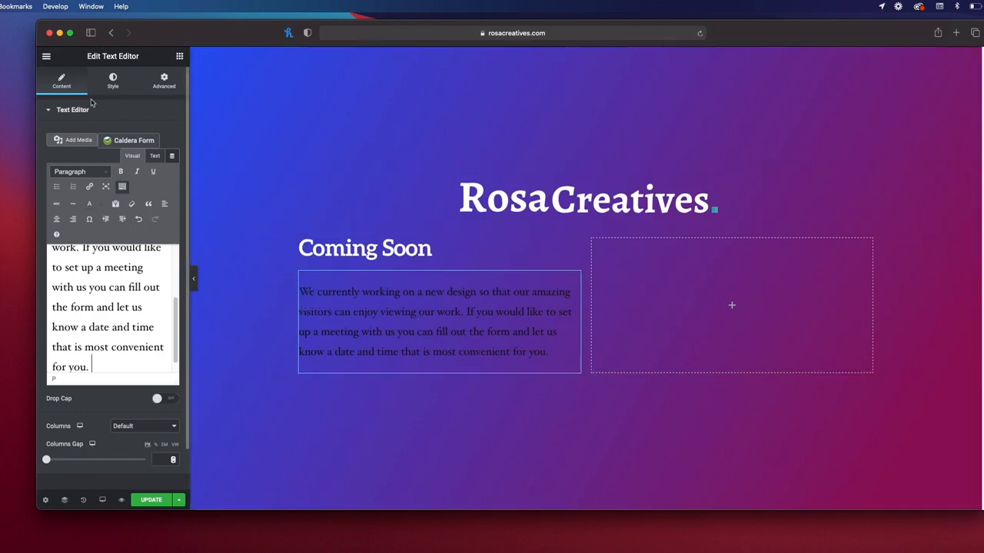
# Step: Set the paragraph's text colour to #FFFFFF
pyautogui.click(111, 80)
pyautogui.click(173, 158)
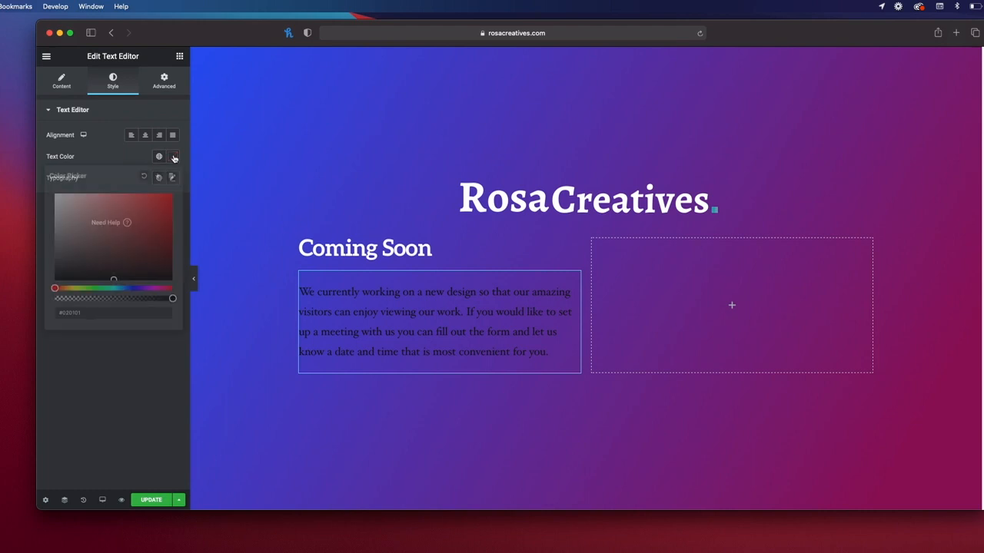
pyautogui.write('#FFFFFF')
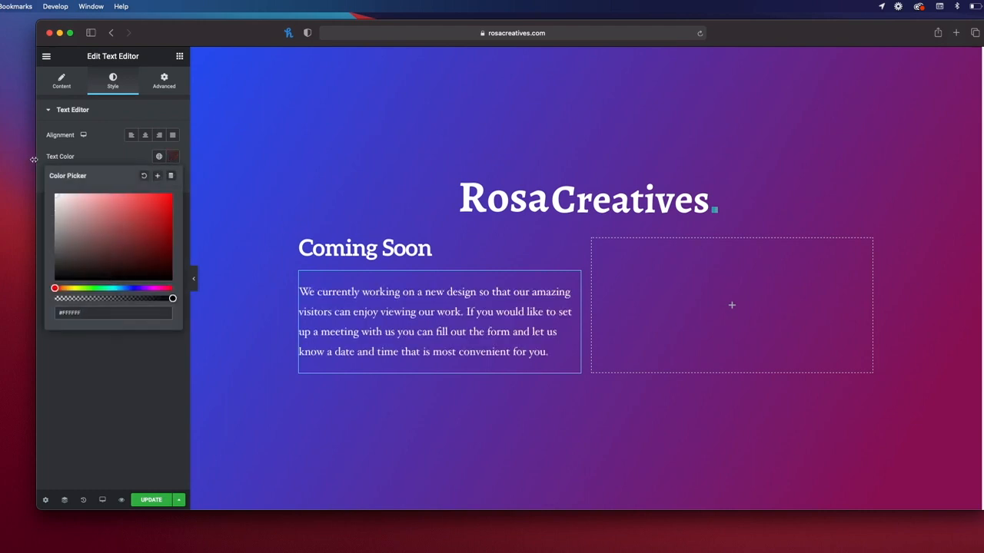
pyautogui.click(211, 365)
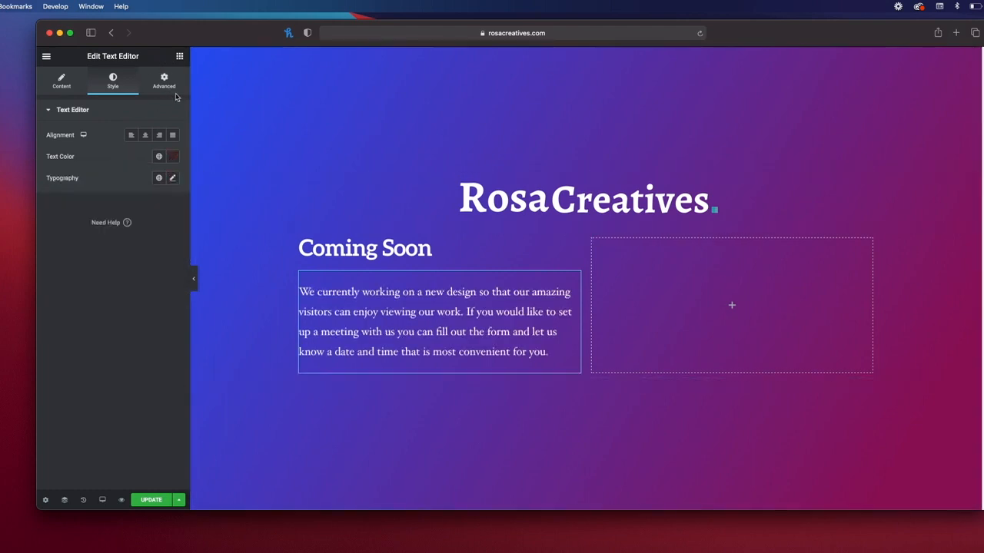
pyautogui.click(179, 57)
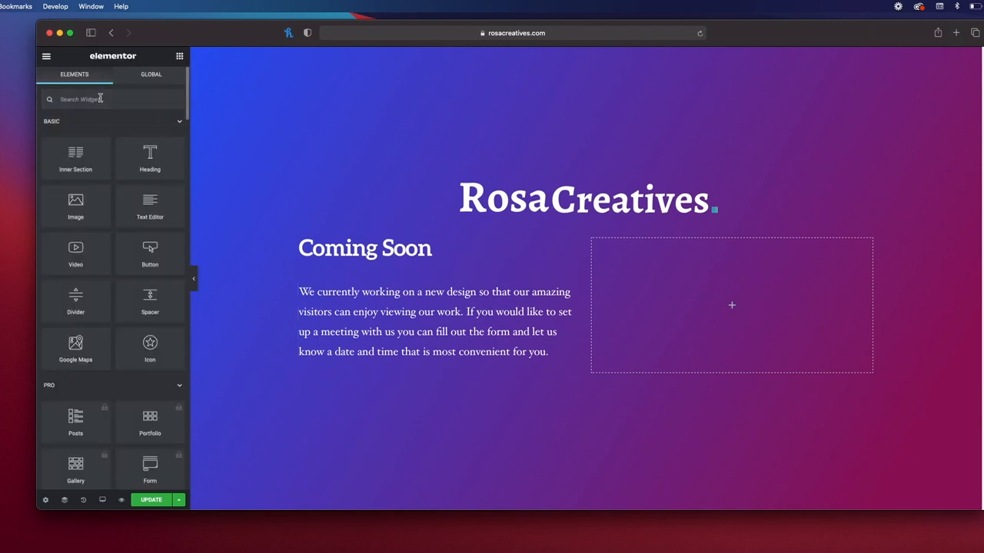
# Step: Add a Countdown widget below the paragraph with its due date set to 5 February 2021
pyautogui.write('count')
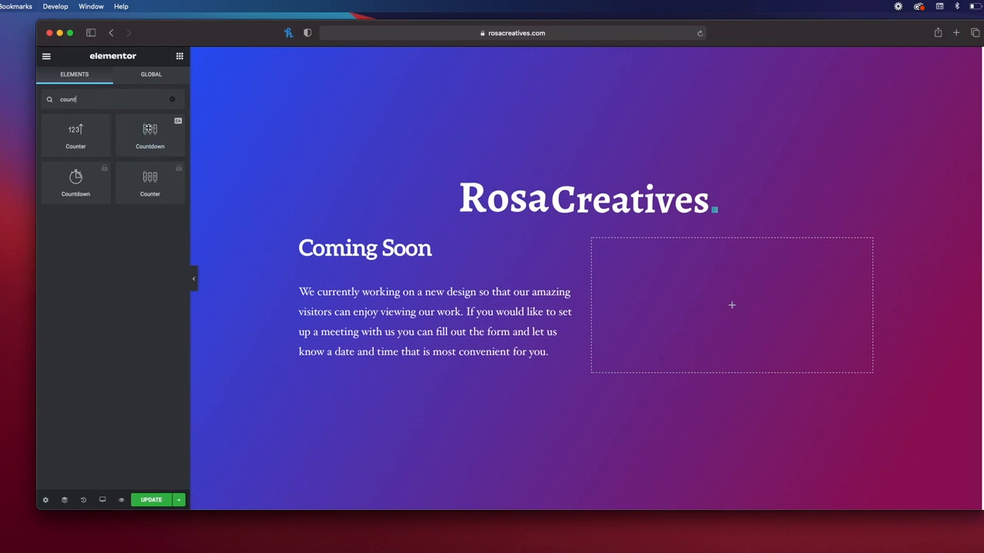
pyautogui.moveTo(149, 128); pyautogui.dragTo(388, 358)
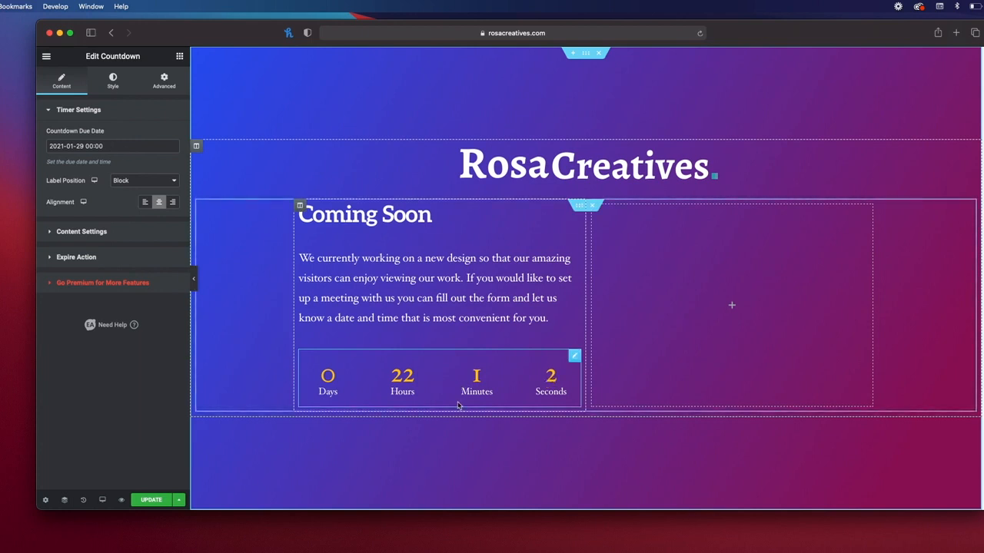
pyautogui.click(120, 149)
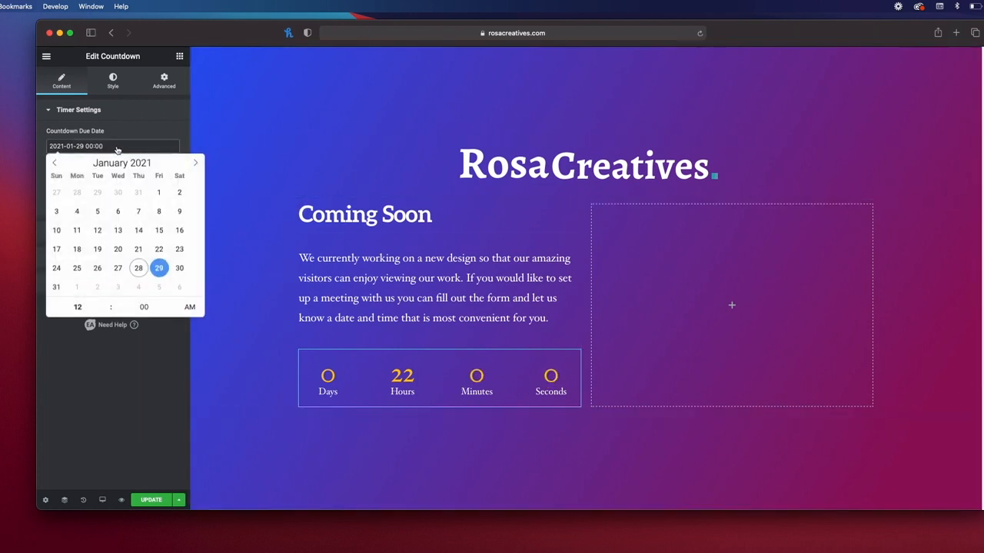
pyautogui.click(196, 163)
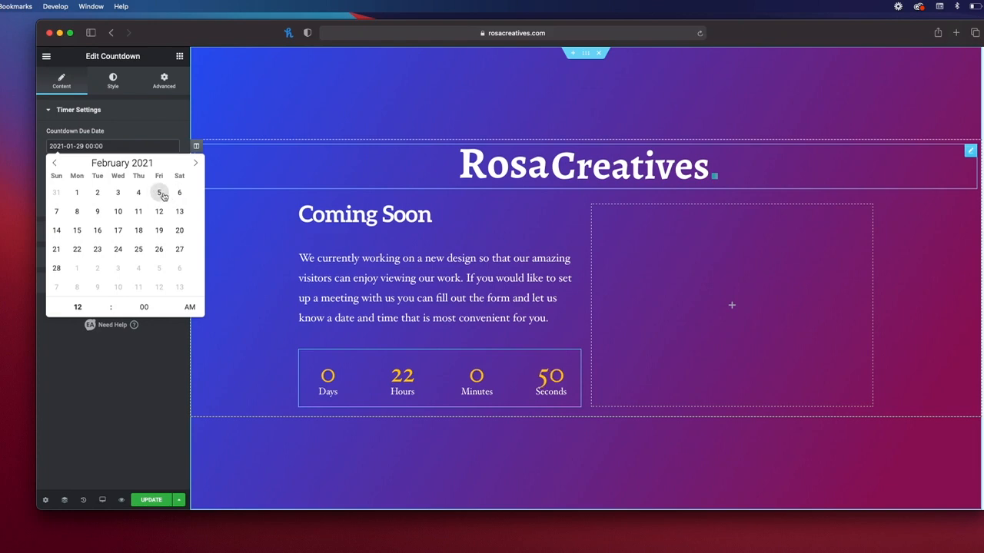
pyautogui.click(161, 194)
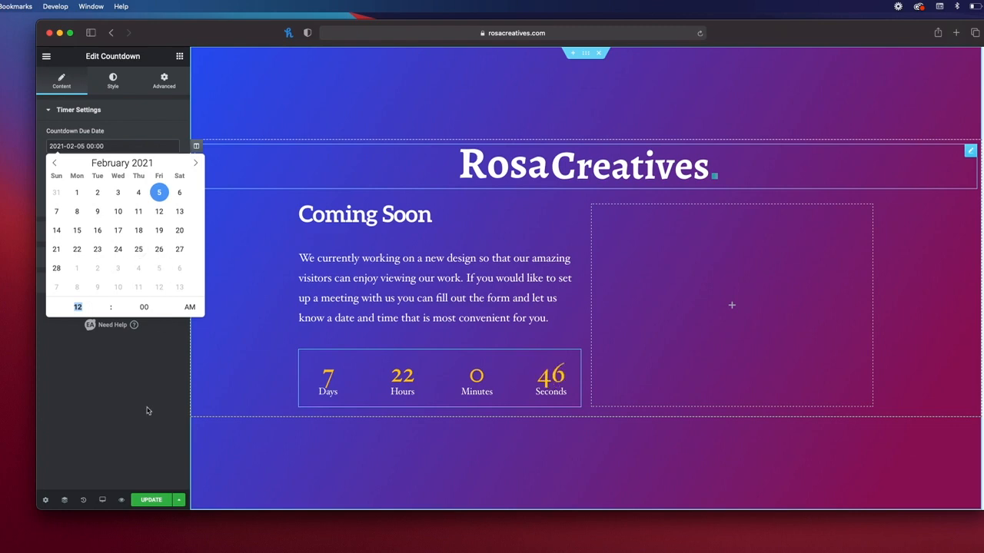
pyautogui.click(138, 380)
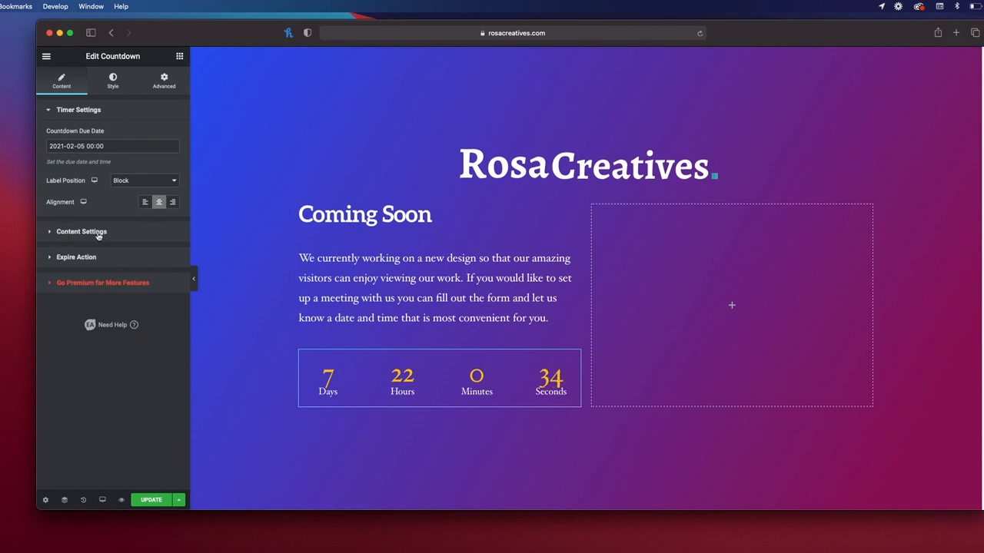
# Step: Set the countdown to Grid layout with labels placed below the numbers
pyautogui.click(70, 232)
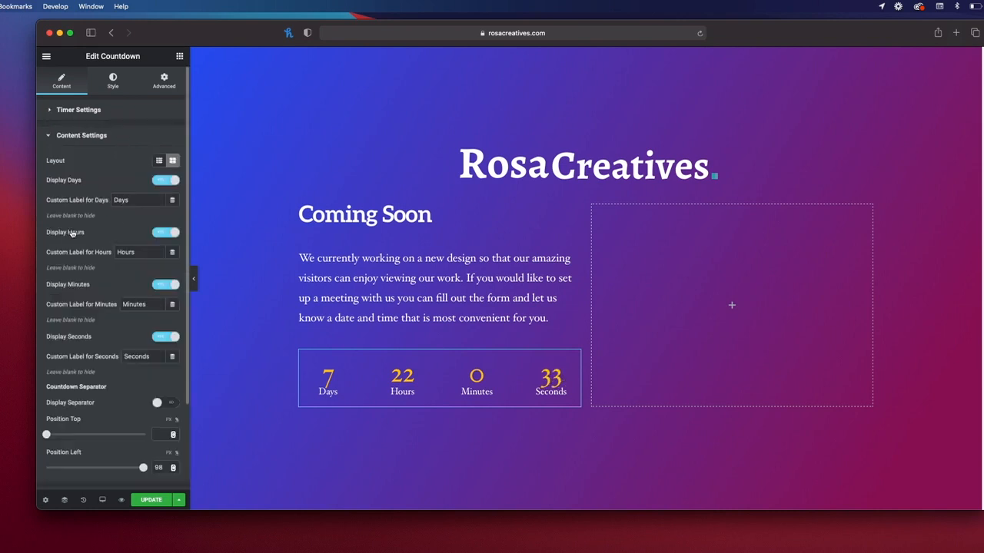
pyautogui.click(158, 162)
pyautogui.click(172, 161)
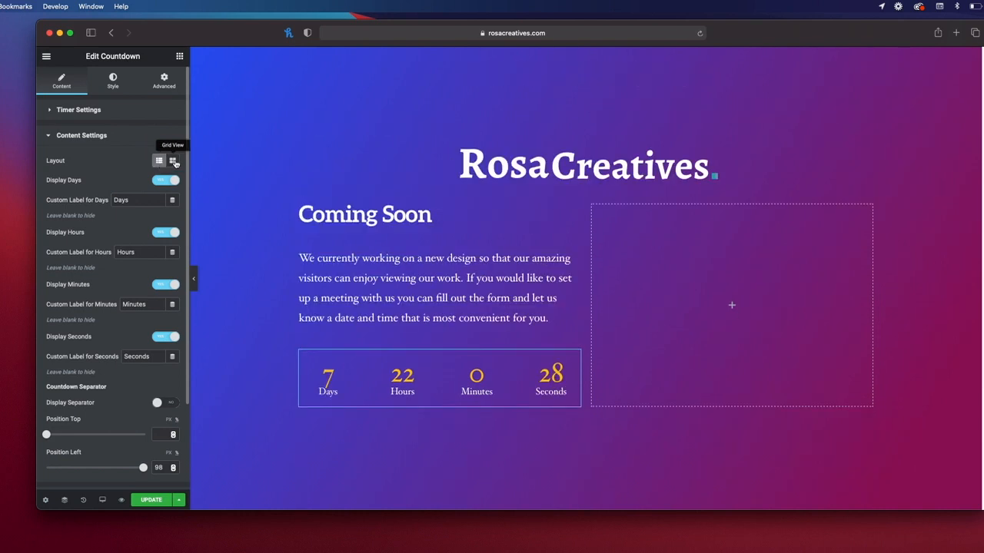
pyautogui.click(97, 115)
pyautogui.click(152, 183)
pyautogui.click(126, 191)
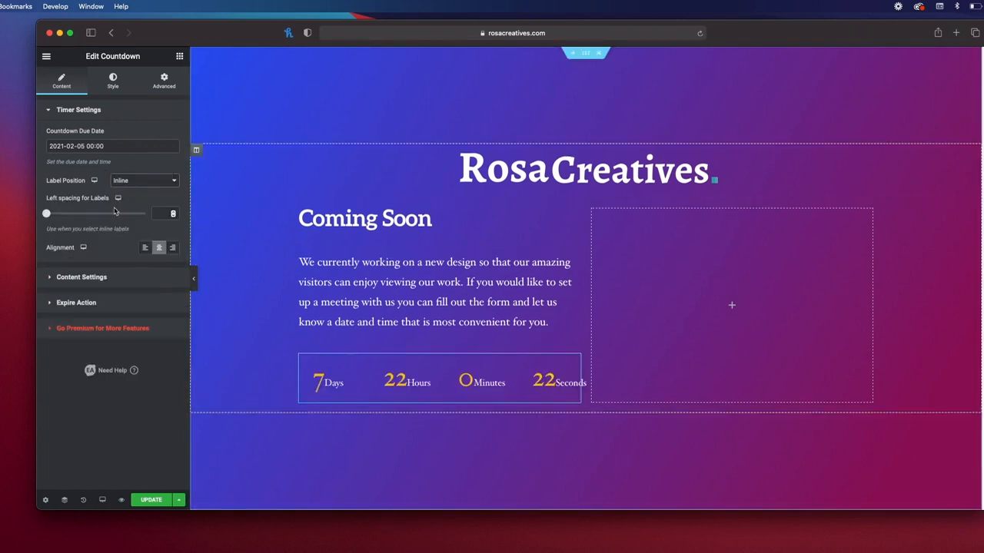
pyautogui.moveTo(46, 214); pyautogui.dragTo(63, 218)
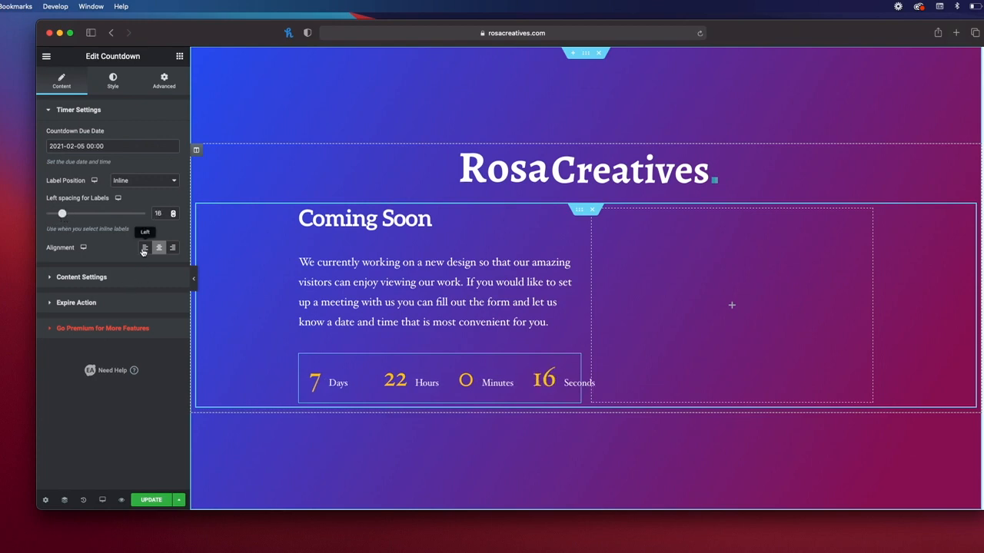
pyautogui.click(169, 249)
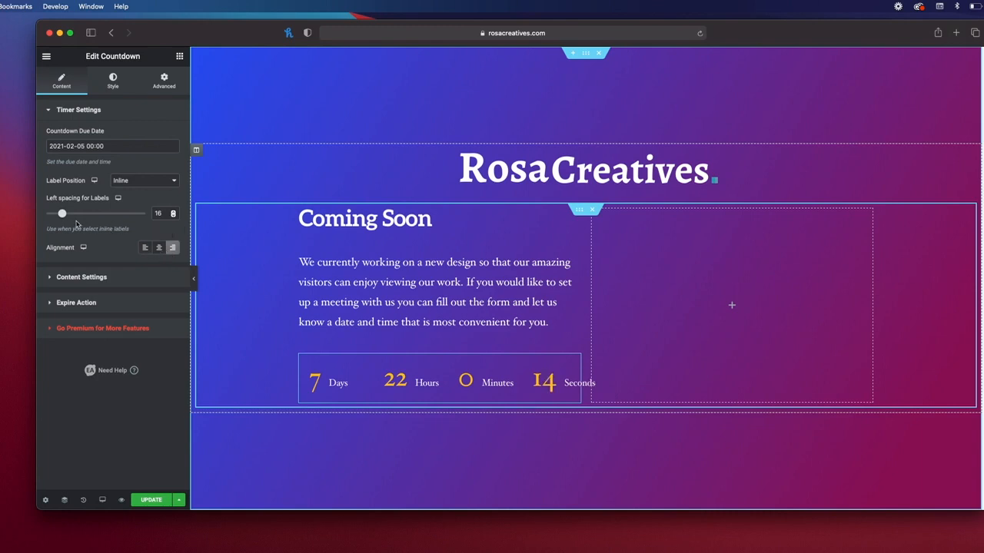
pyautogui.click(127, 182)
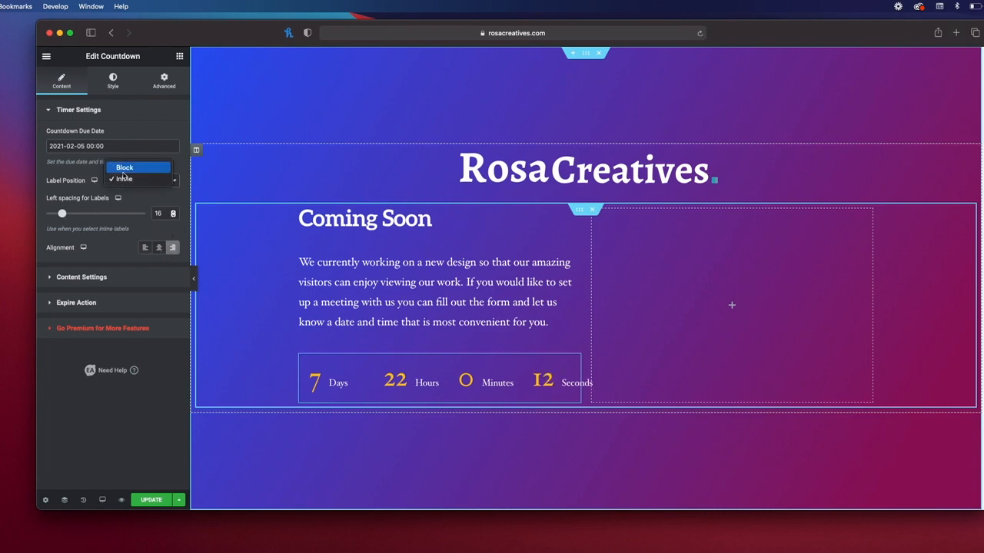
pyautogui.click(123, 164)
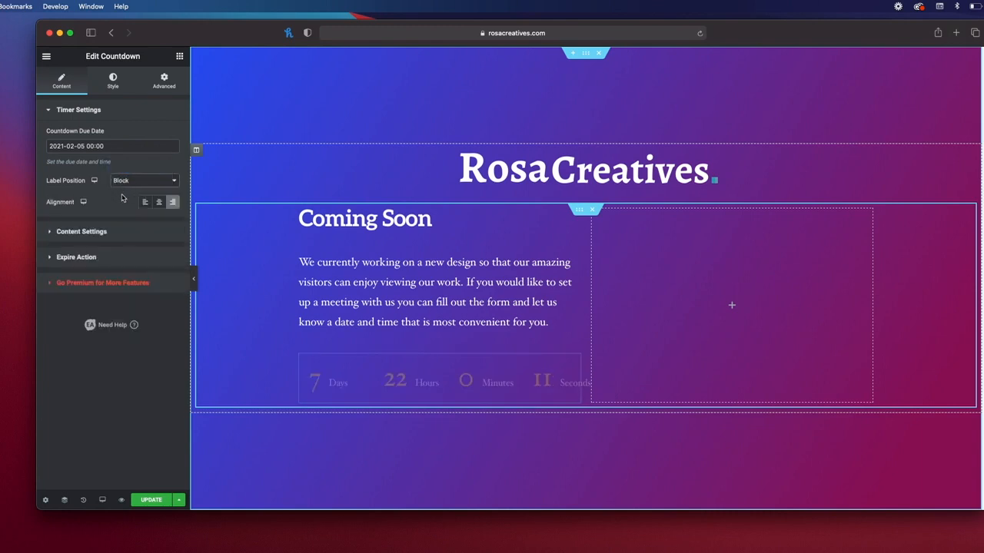
# Step: Retype the Days label and keep Display Seconds switched on
pyautogui.click(82, 231)
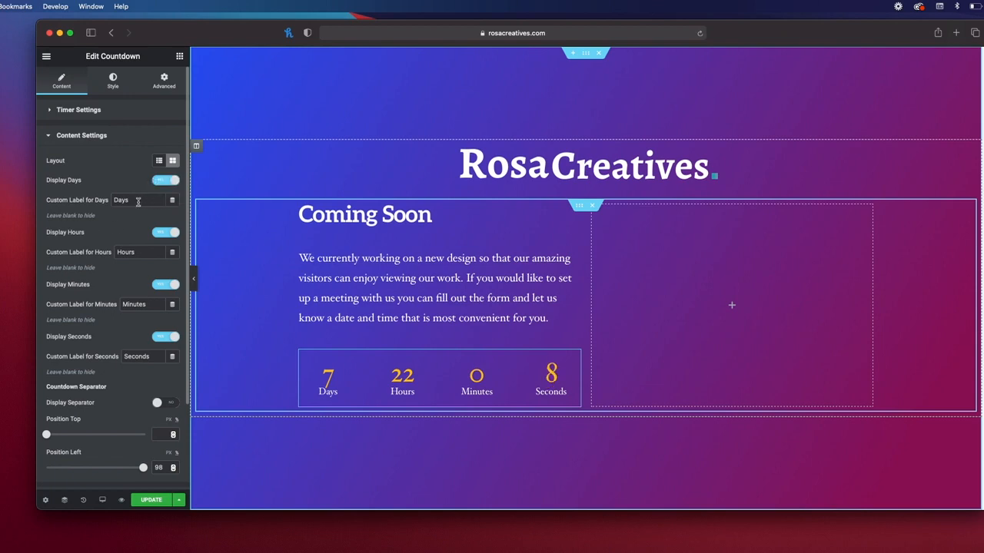
pyautogui.doubleClick(132, 201)
pyautogui.press('BackSpace')
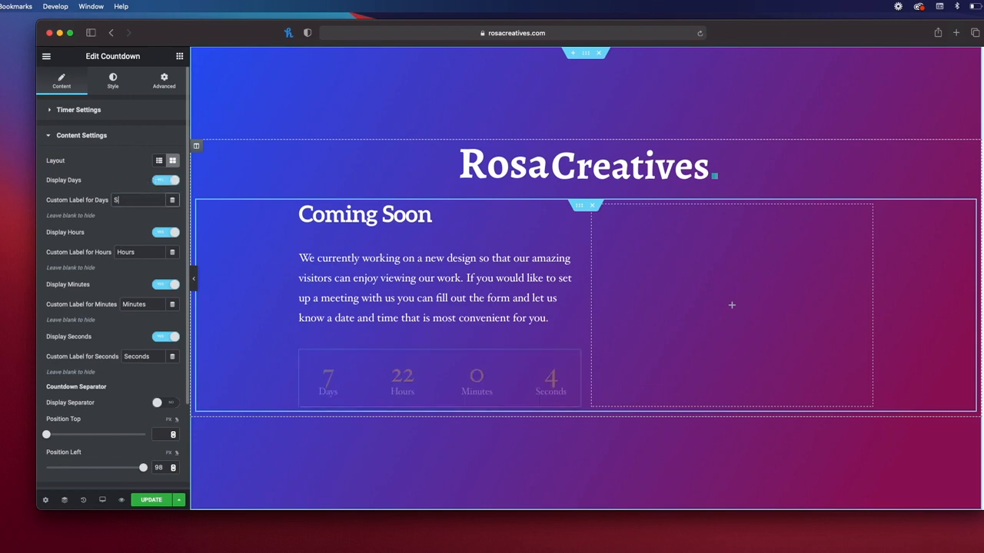
pyautogui.write('SaDays')
pyautogui.press('BackSpace')
pyautogui.press('BackSpace')
pyautogui.press('BackSpace')
pyautogui.press('BackSpace')
pyautogui.press('BackSpace')
pyautogui.press('BackSpace')
pyautogui.press('BackSpace')
pyautogui.write('Days')
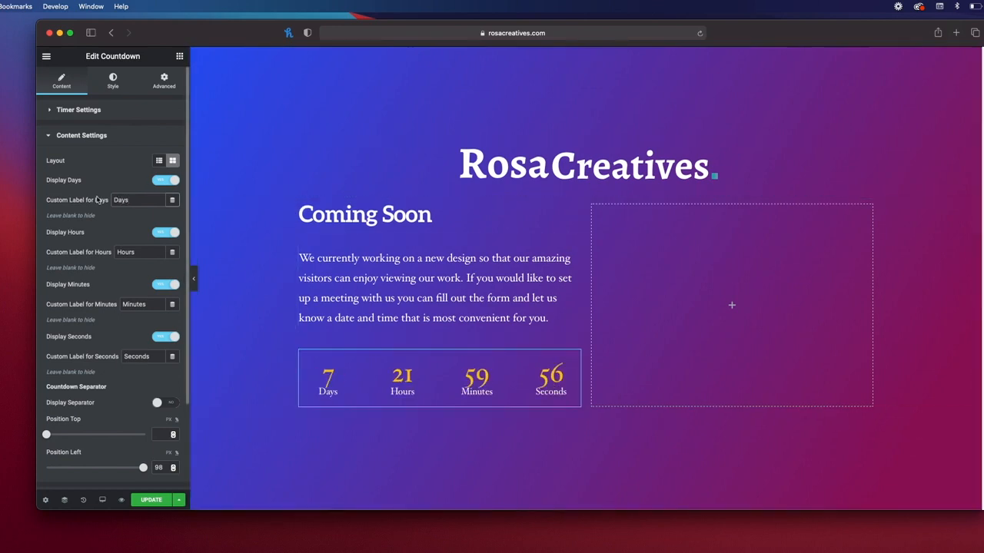
pyautogui.scroll(-1, 143, 300)
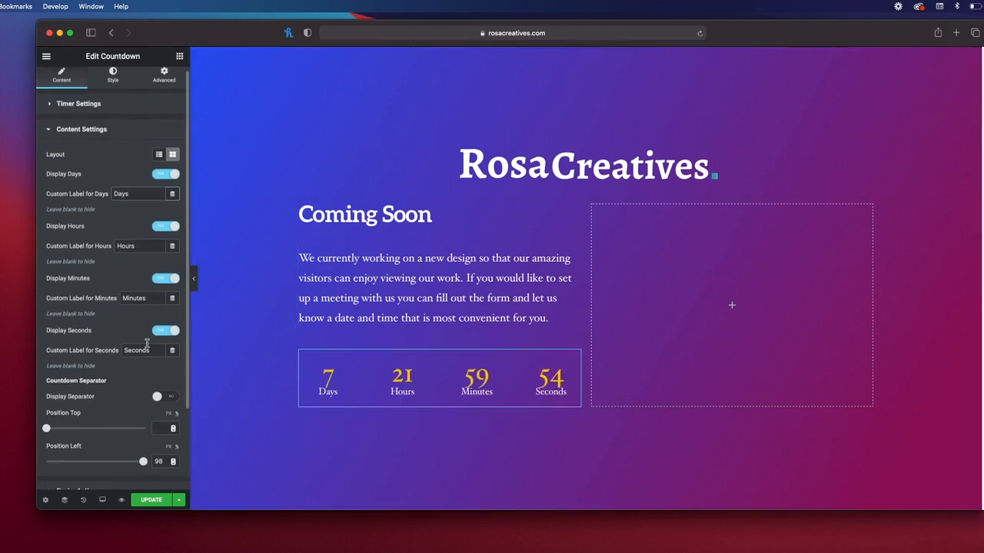
pyautogui.click(162, 332)
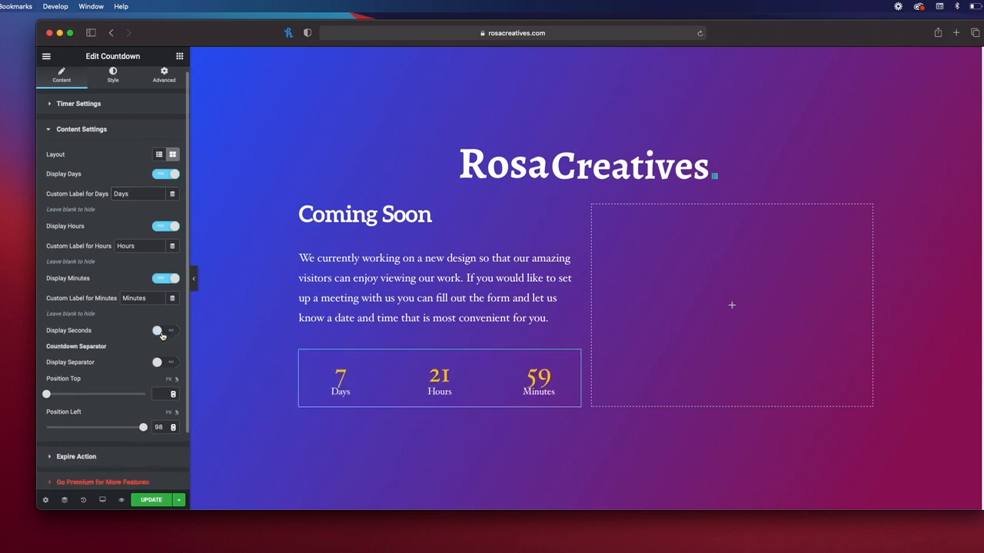
pyautogui.click(166, 333)
pyautogui.click(170, 333)
pyautogui.click(157, 331)
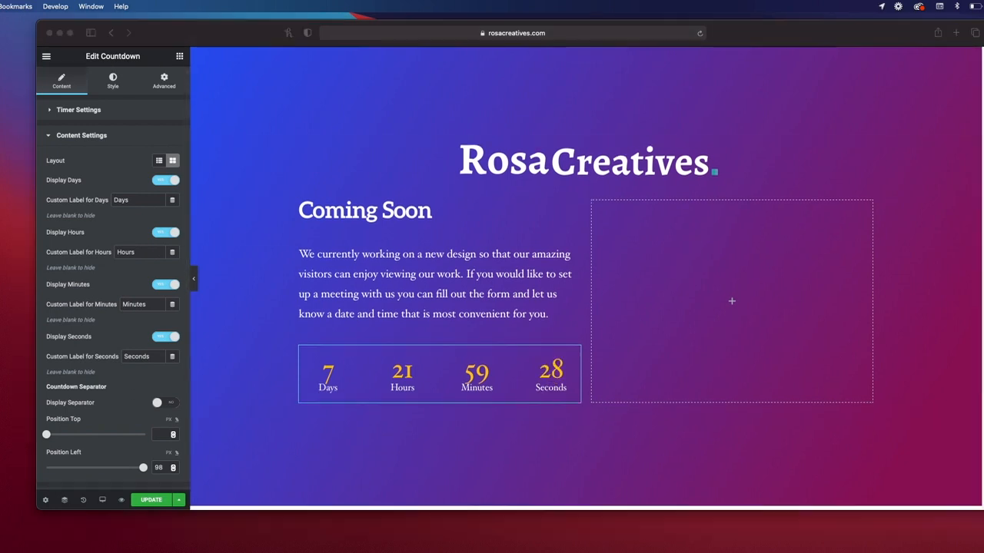
# Step: Leave the countdown's Expire Type set to None
pyautogui.click(69, 143)
pyautogui.click(51, 136)
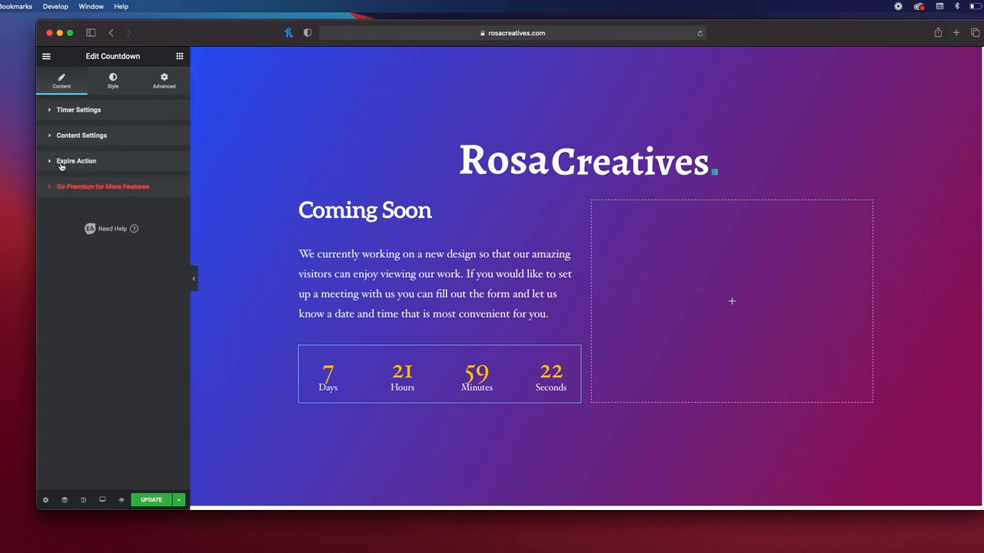
pyautogui.click(62, 162)
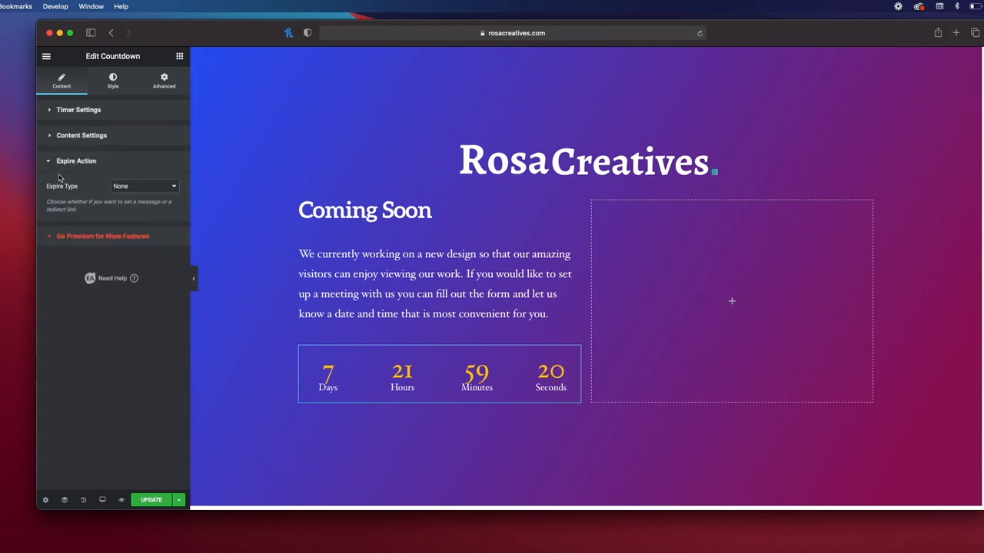
pyautogui.click(163, 188)
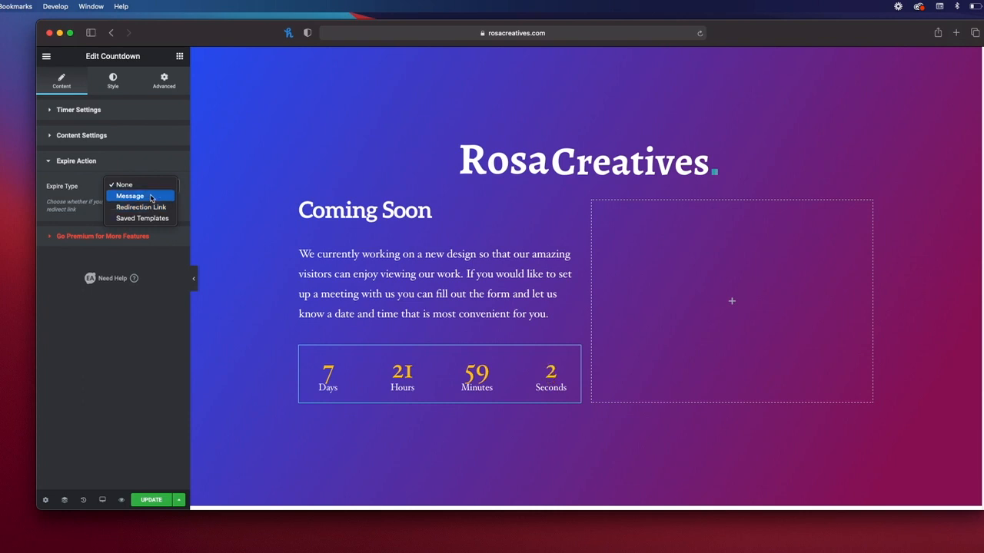
pyautogui.click(153, 166)
pyautogui.click(126, 188)
pyautogui.click(123, 166)
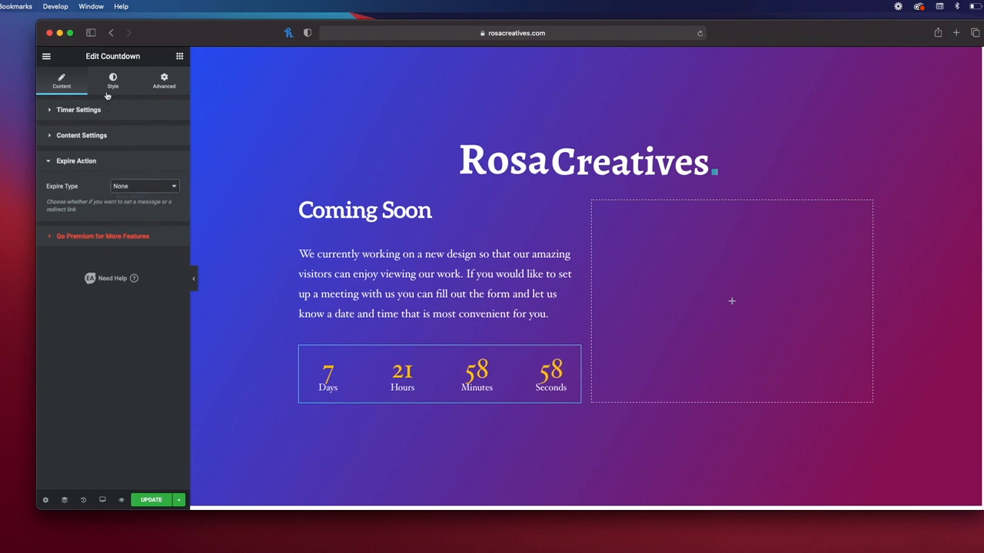
# Step: Enable a background for the countdown boxes on the Style tab and make it bright red #ED2A2A
pyautogui.click(113, 83)
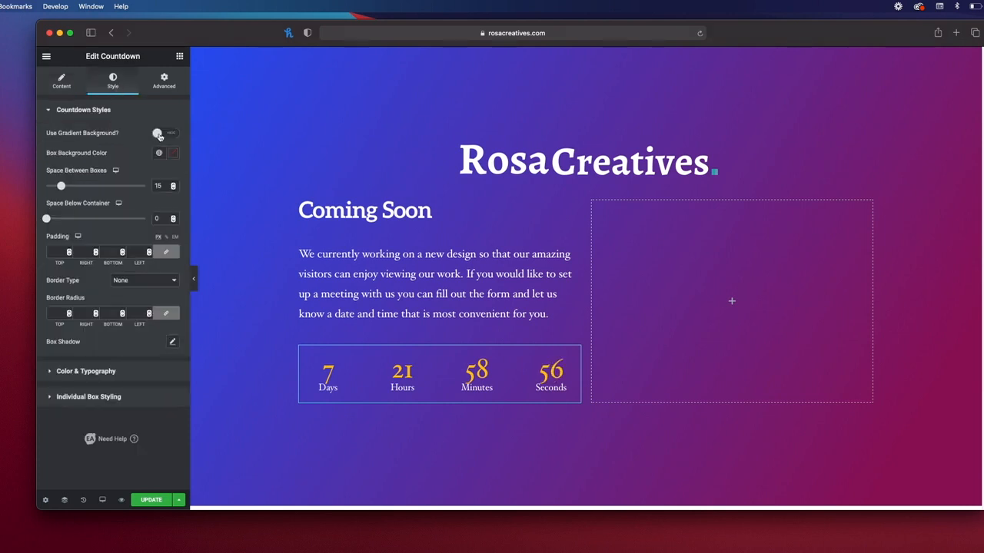
pyautogui.click(158, 135)
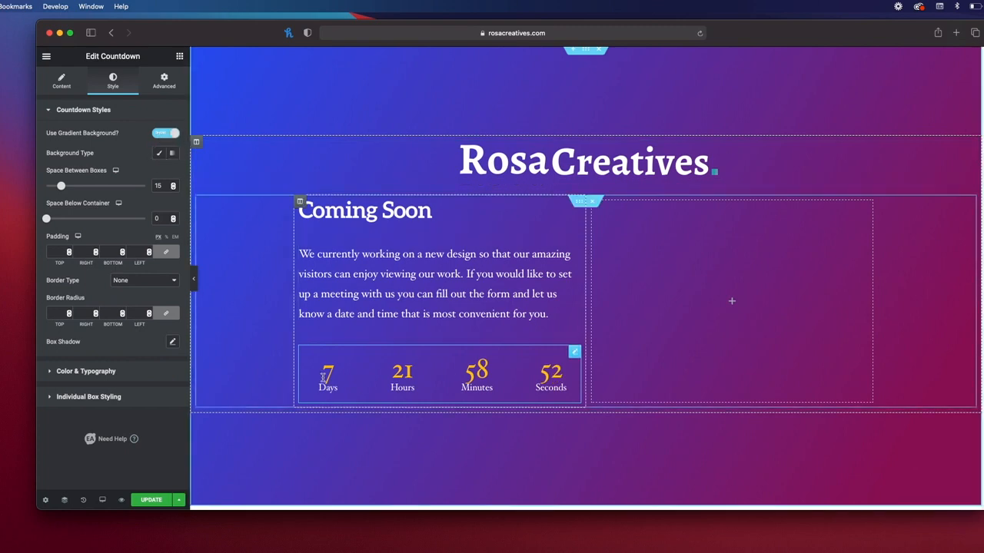
pyautogui.click(159, 153)
pyautogui.click(171, 175)
pyautogui.moveTo(107, 239); pyautogui.dragTo(151, 218)
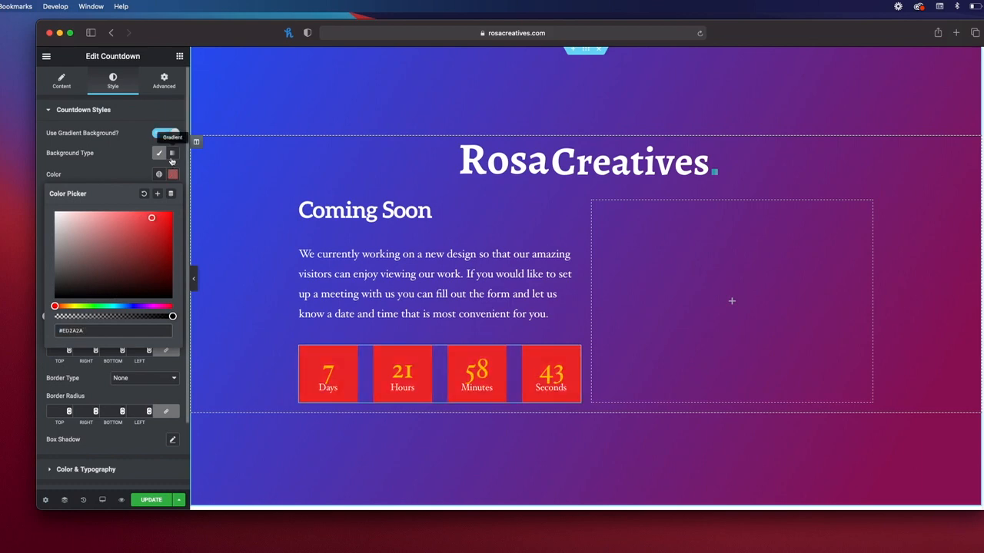
# Step: Make the box background a gradient with a near-black second colour at a 180 angle
pyautogui.click(172, 154)
pyautogui.click(174, 229)
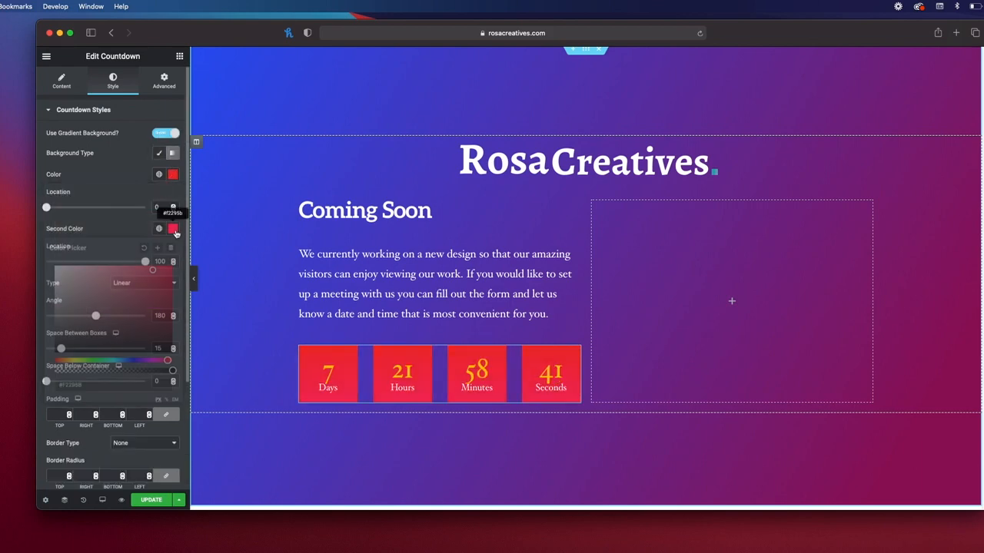
pyautogui.moveTo(152, 285)
pyautogui.mouseDown()
pyautogui.moveTo(80, 299)
pyautogui.moveTo(32, 247)
pyautogui.moveTo(73, 327)
pyautogui.moveTo(117, 343)
pyautogui.moveTo(163, 343)
pyautogui.mouseUp()
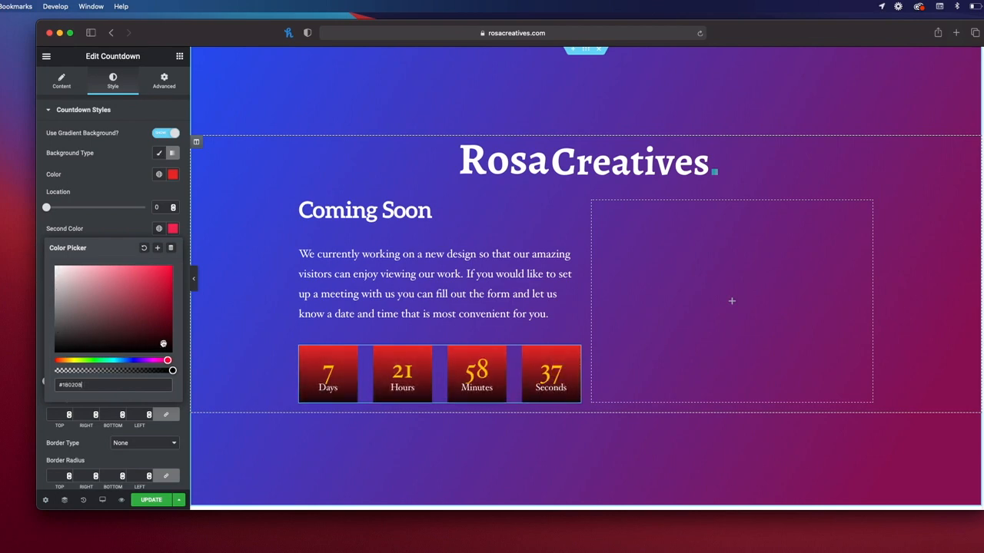
pyautogui.click(131, 224)
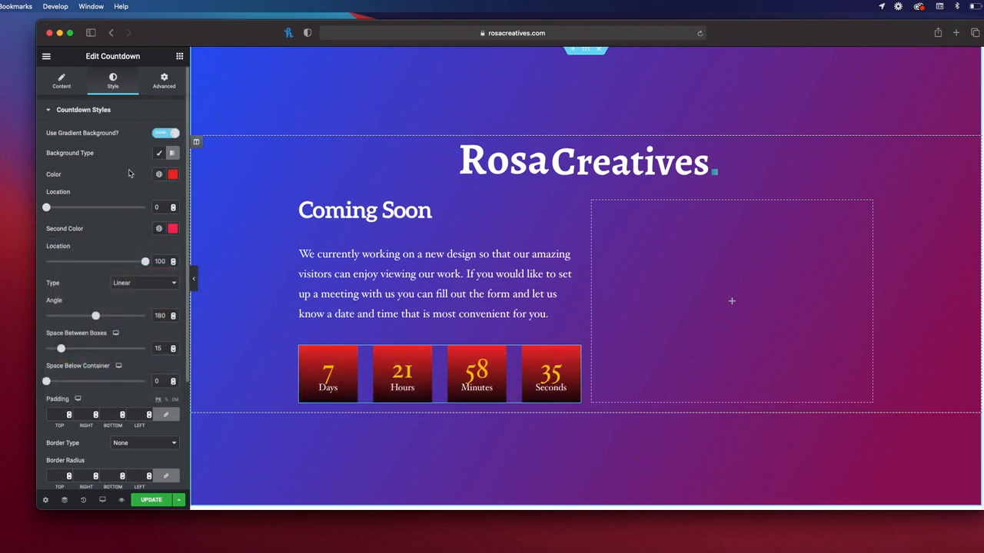
pyautogui.scroll(-4, 112, 169)
pyautogui.scroll(4, 138, 173)
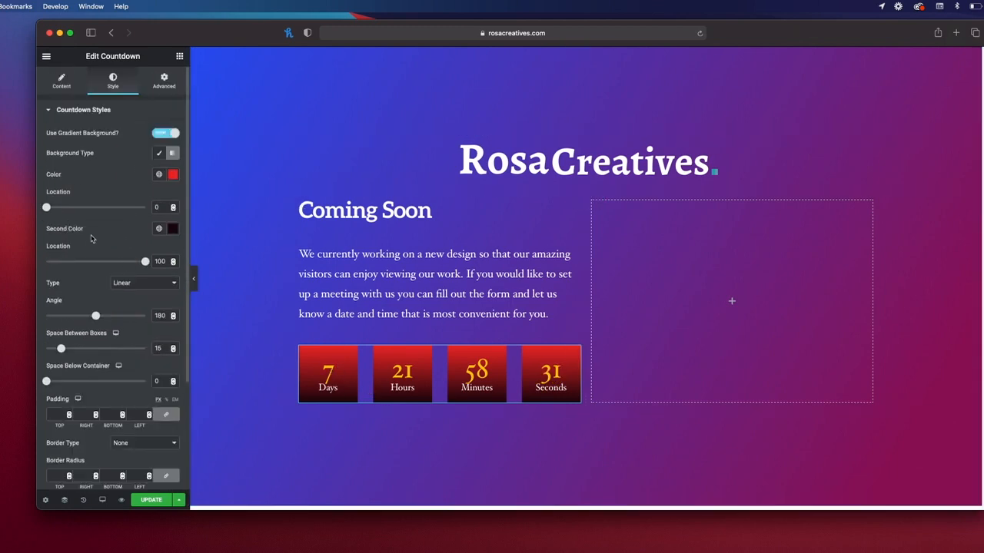
pyautogui.scroll(-3, 90, 239)
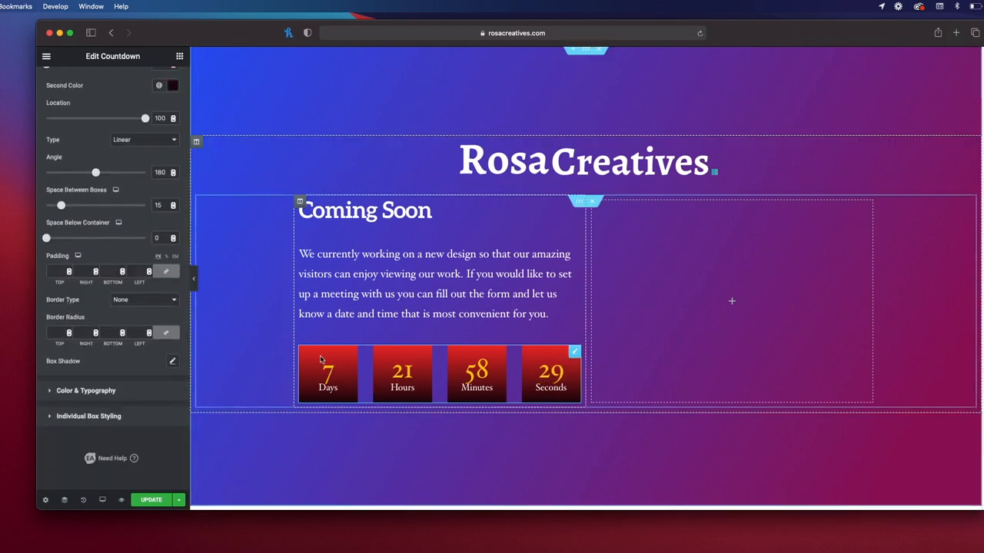
# Step: Darken the Days digit colour in the countdown's per-box styling
pyautogui.click(88, 416)
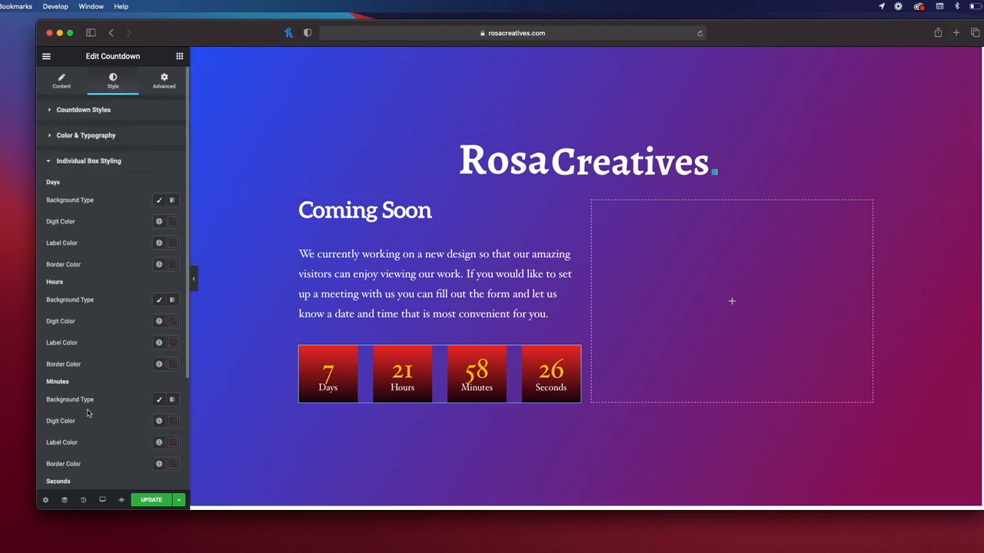
pyautogui.click(173, 222)
pyautogui.moveTo(129, 297); pyautogui.dragTo(132, 337)
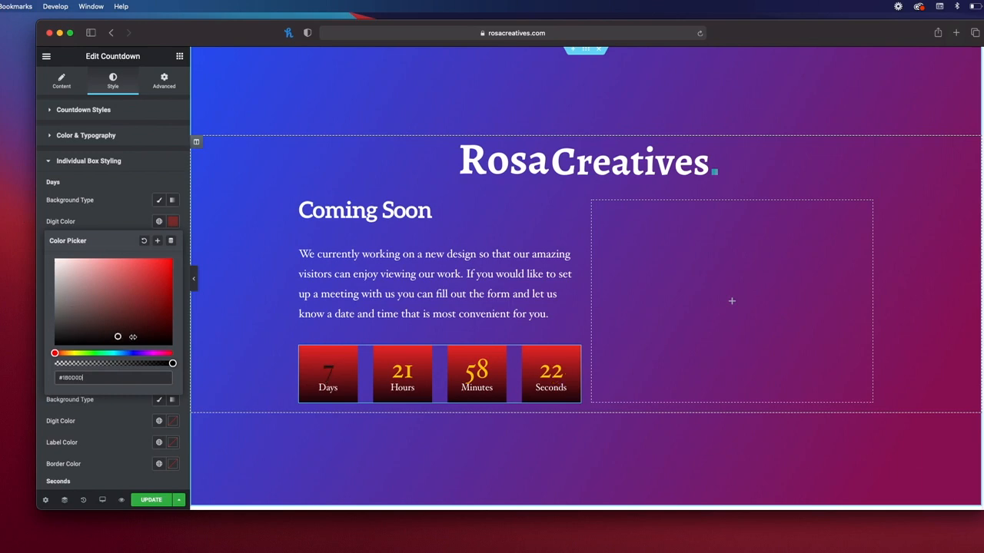
pyautogui.click(49, 162)
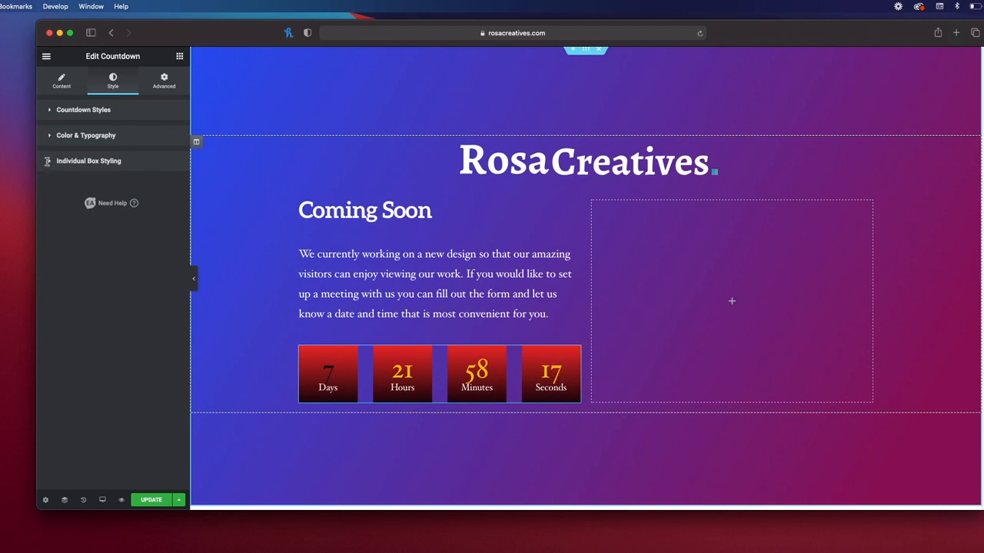
# Step: Try a new Days label colour, then undo the box colour changes through Elementor's history
pyautogui.click(60, 168)
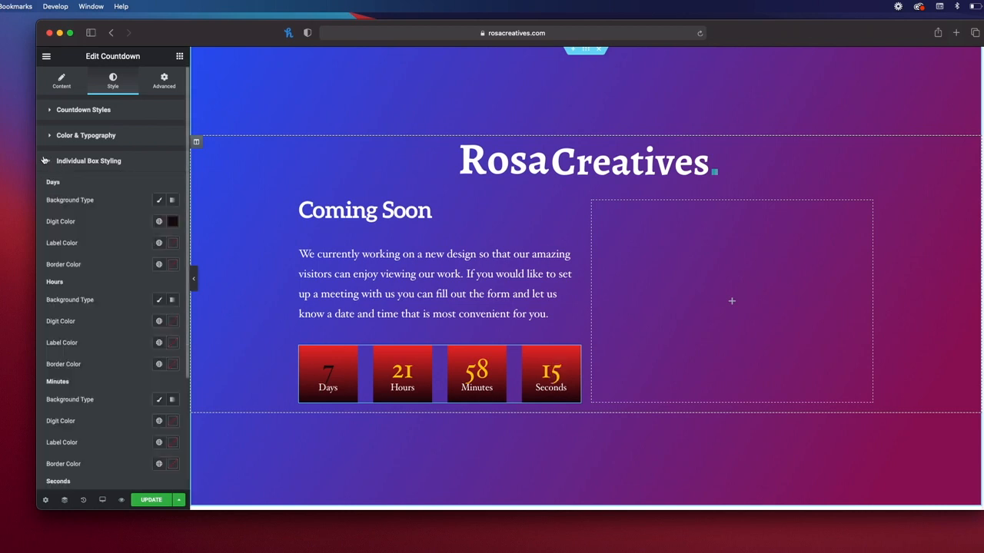
pyautogui.click(175, 245)
pyautogui.moveTo(141, 307); pyautogui.dragTo(55, 262)
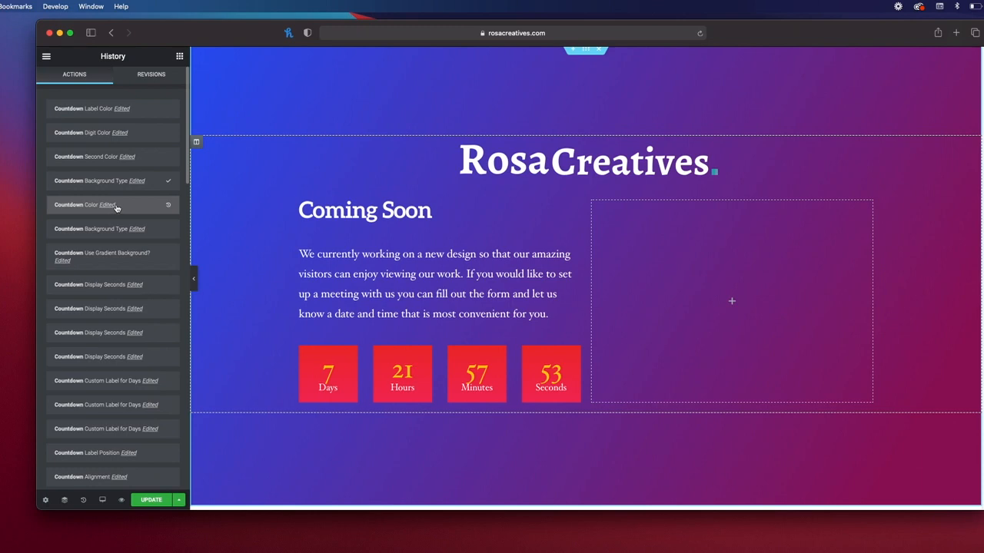
pyautogui.click(108, 228)
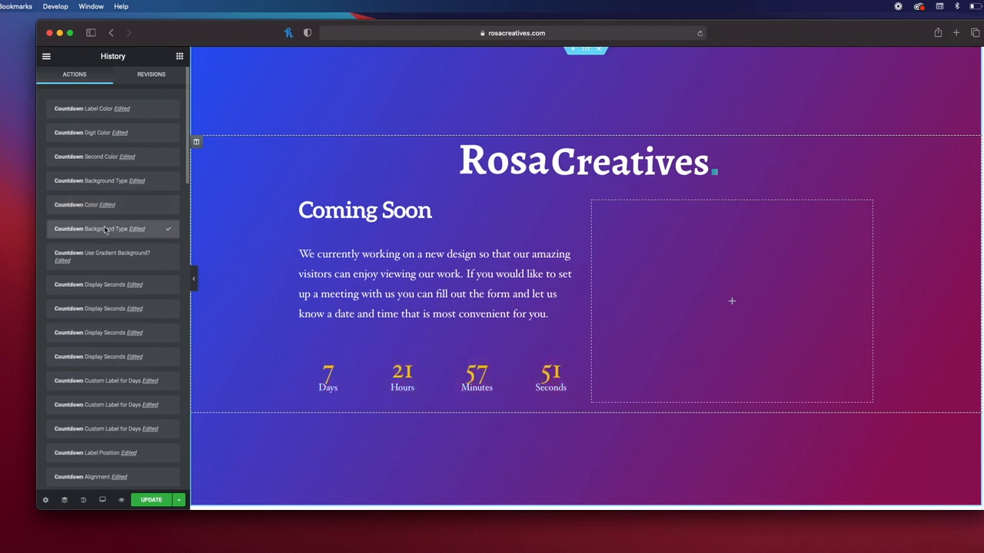
pyautogui.click(151, 75)
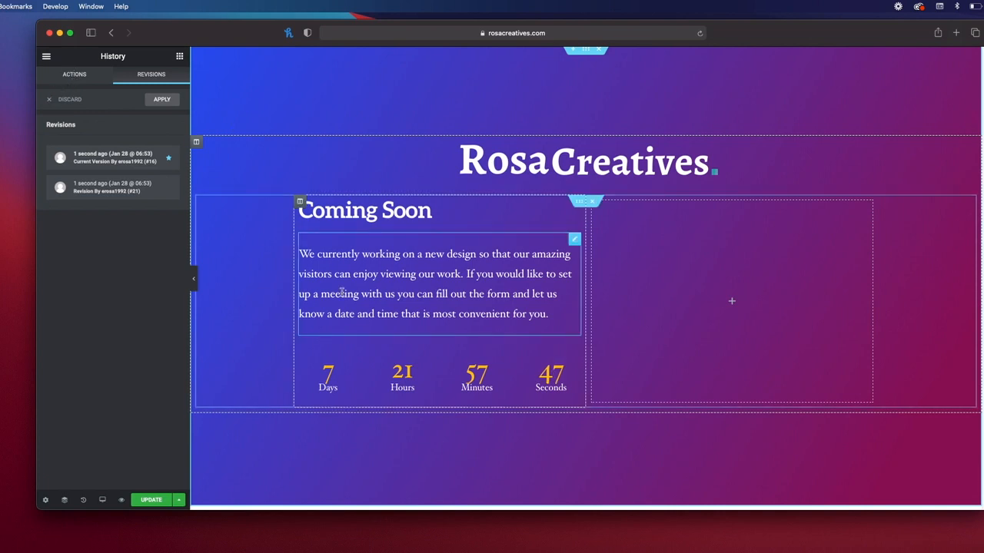
# Step: Review the intro paragraph's Content and Style settings, then select the empty right column
pyautogui.click(395, 306)
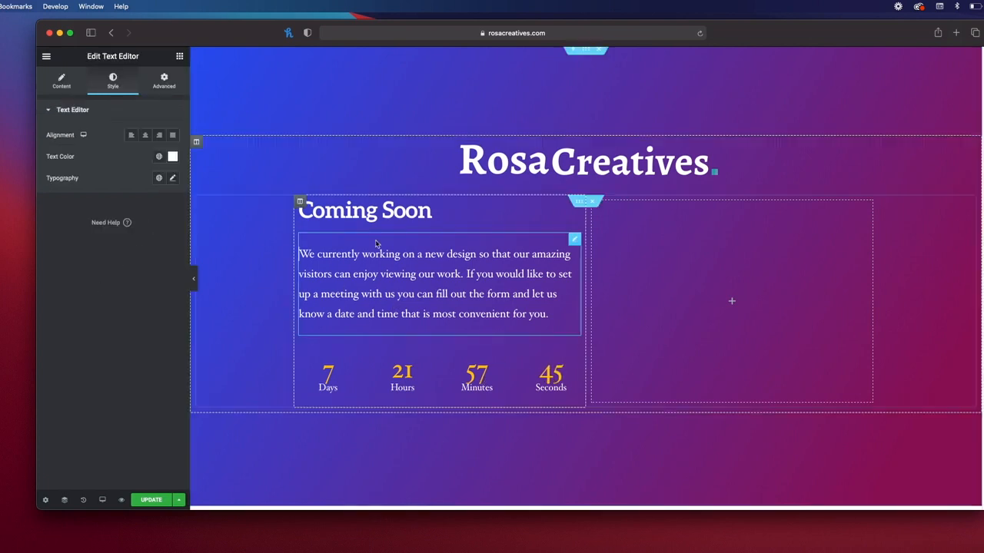
pyautogui.click(62, 80)
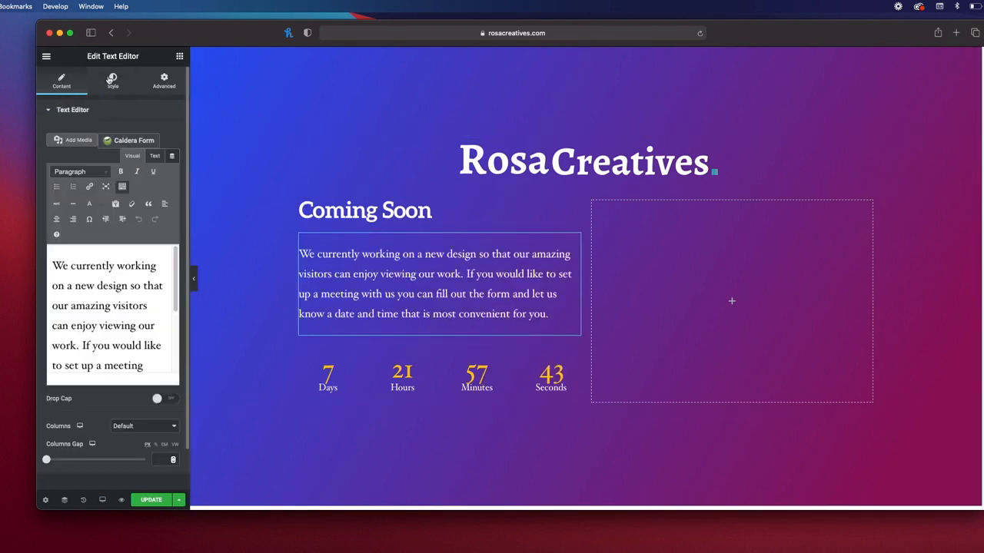
pyautogui.click(111, 79)
pyautogui.click(757, 308)
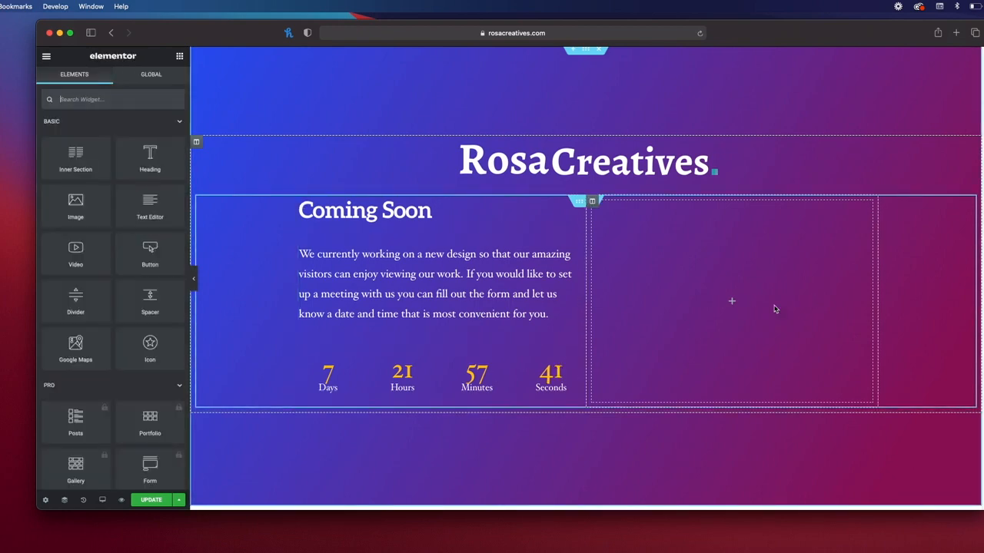
# Step: Search widgets for 'caldera', drop Caldera Forms into the right column, and choose the Coming Soon Page form
pyautogui.click(119, 101)
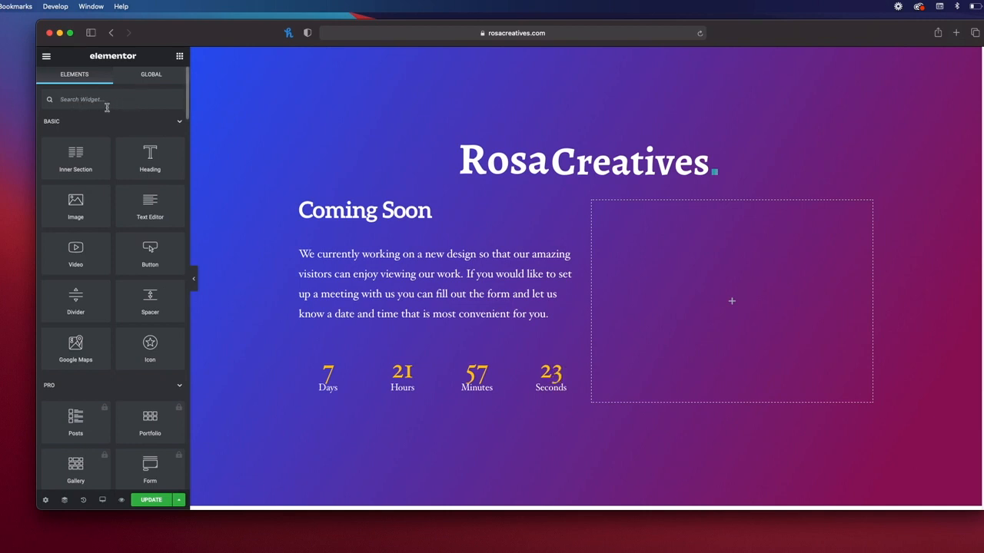
pyautogui.write('caldera')
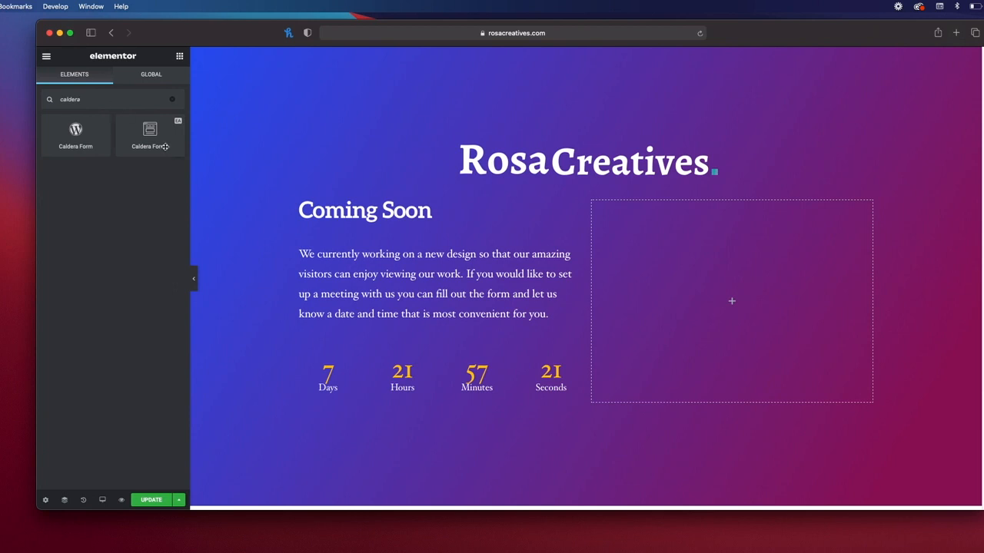
pyautogui.moveTo(165, 146); pyautogui.dragTo(778, 286)
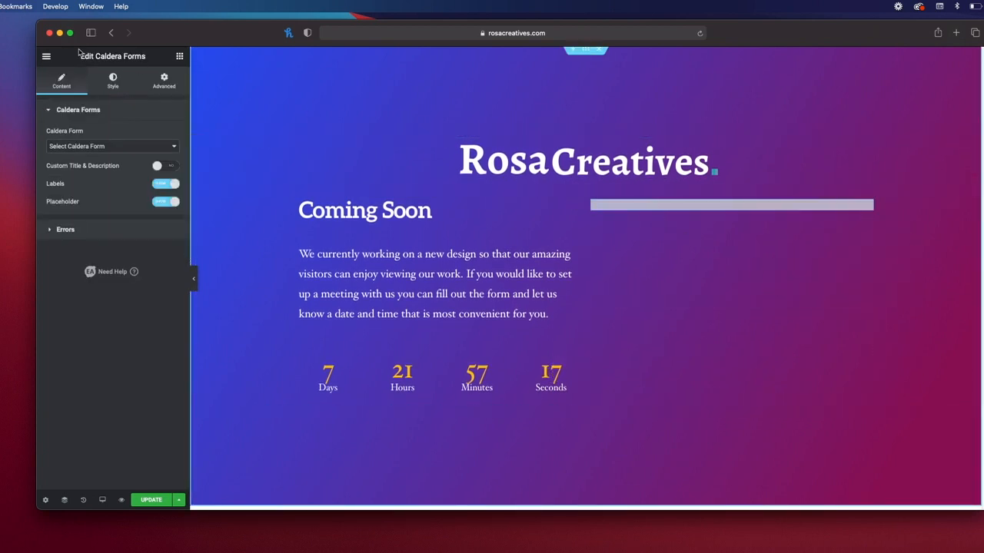
pyautogui.click(153, 146)
pyautogui.click(134, 134)
pyautogui.click(100, 147)
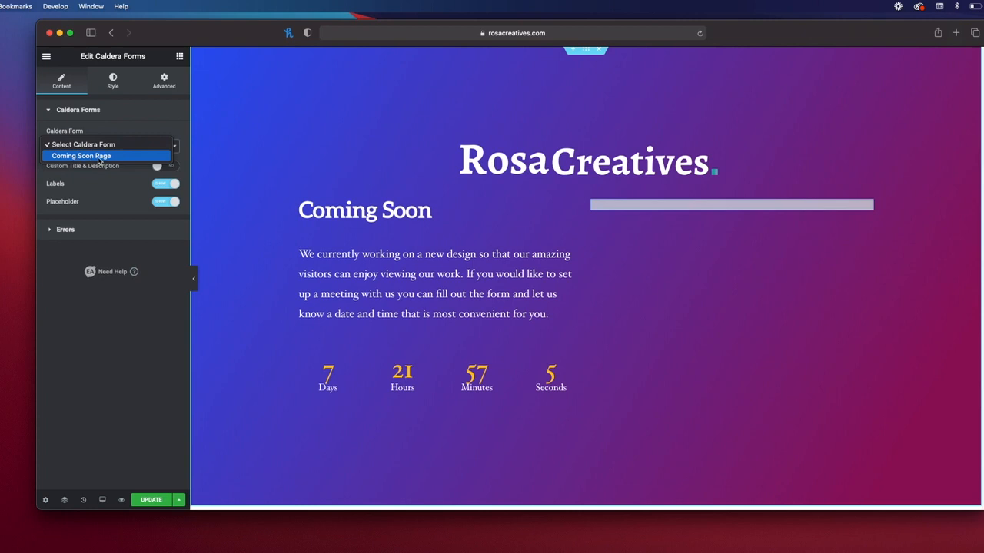
pyautogui.click(104, 157)
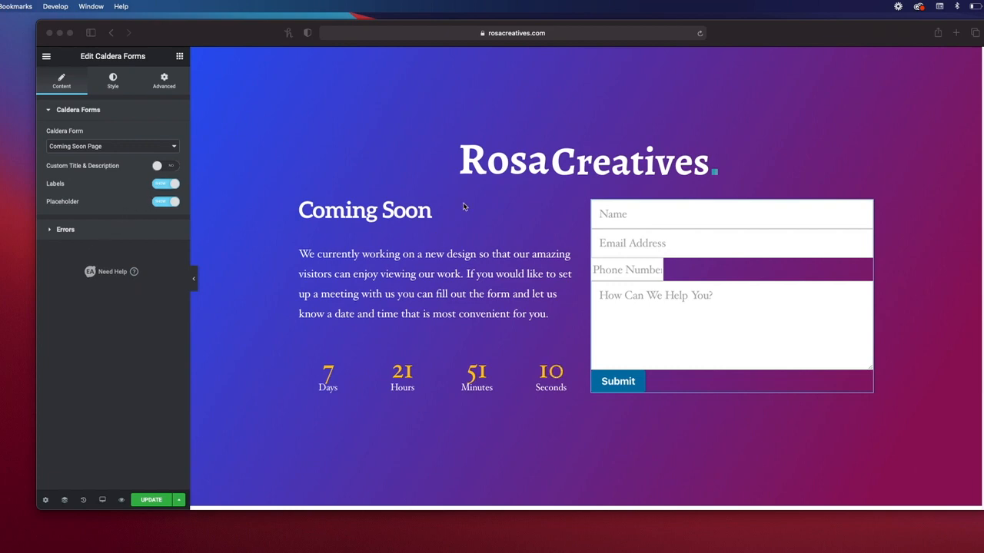
# Step: Reselect the form widget and confirm Coming Soon Page remains the chosen form
pyautogui.click(800, 285)
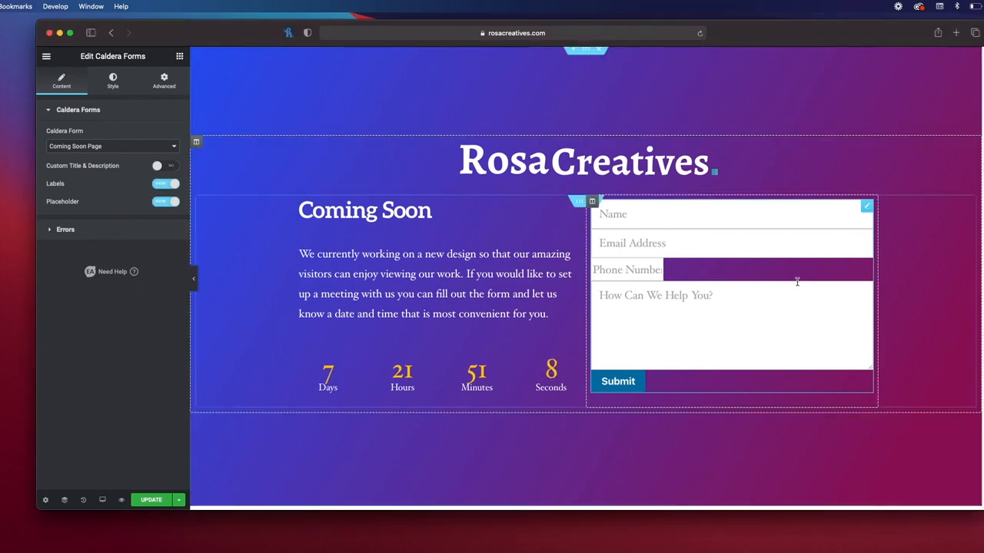
pyautogui.click(868, 210)
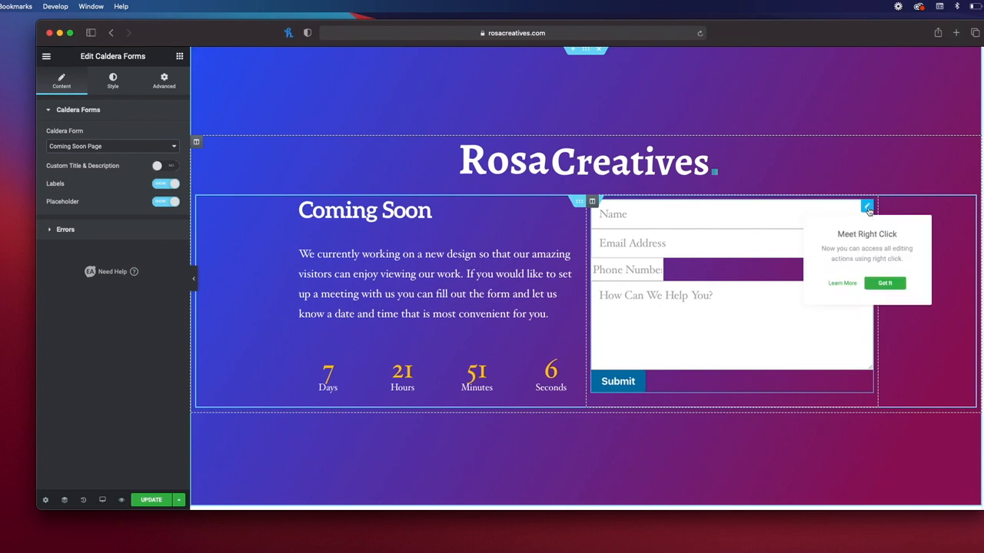
pyautogui.click(305, 220)
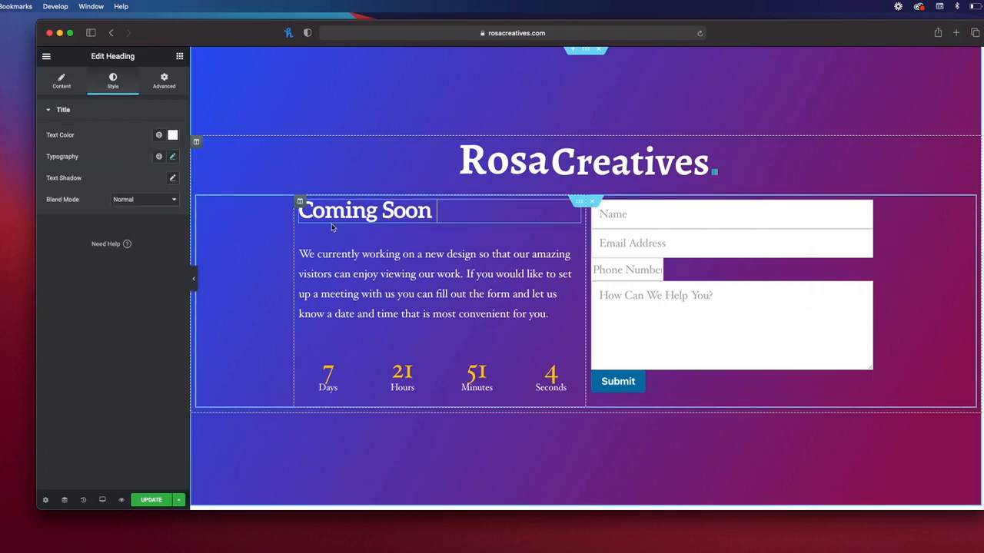
pyautogui.click(867, 209)
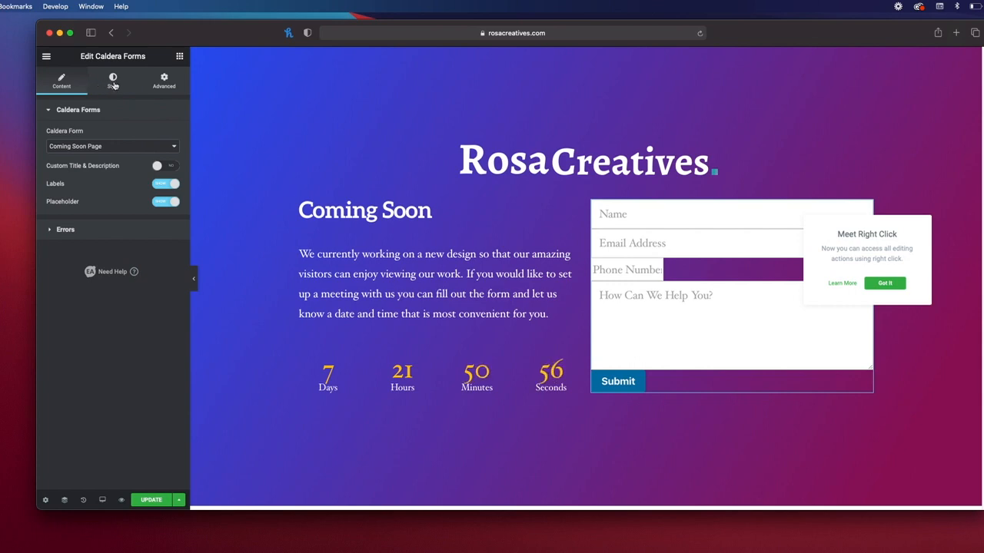
pyautogui.click(121, 147)
pyautogui.click(119, 146)
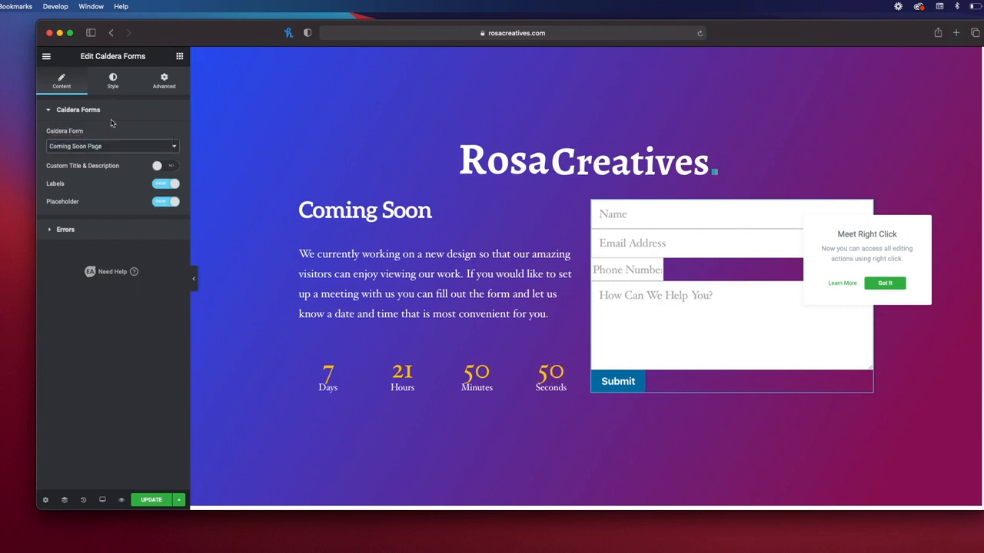
# Step: Set the Form Container max width to 1500 px and expand the Labels styling section
pyautogui.click(113, 80)
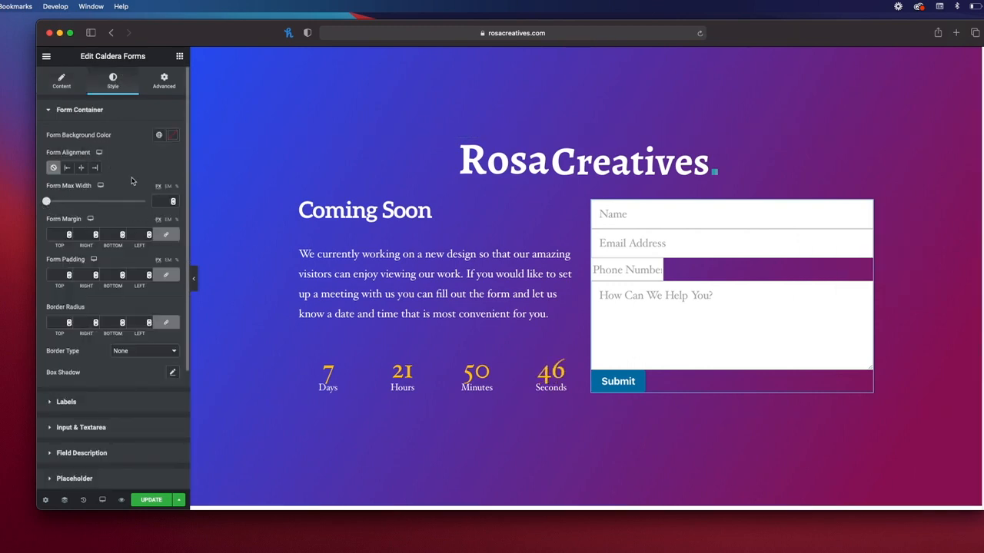
pyautogui.scroll(-1, 140, 177)
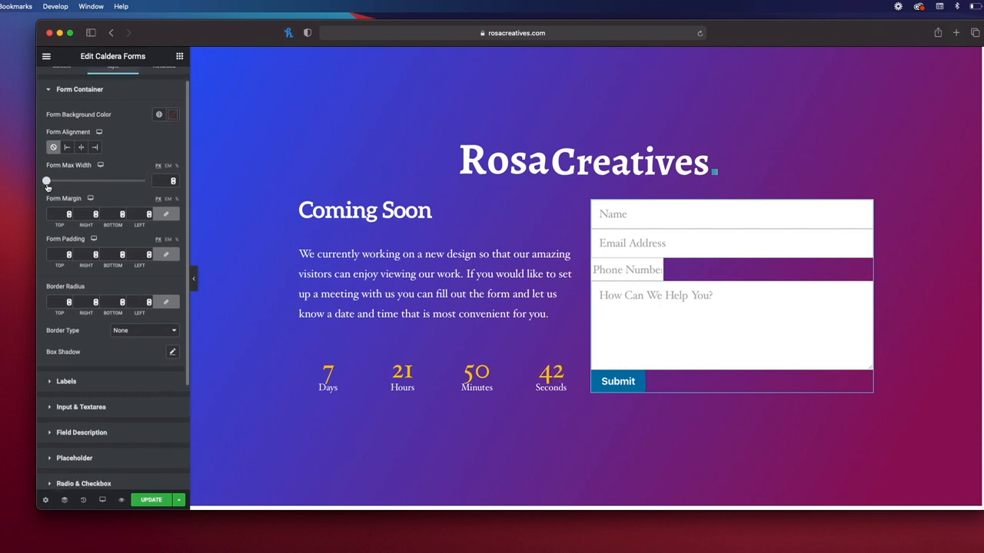
pyautogui.moveTo(47, 183); pyautogui.dragTo(146, 185)
pyautogui.scroll(-1, 154, 177)
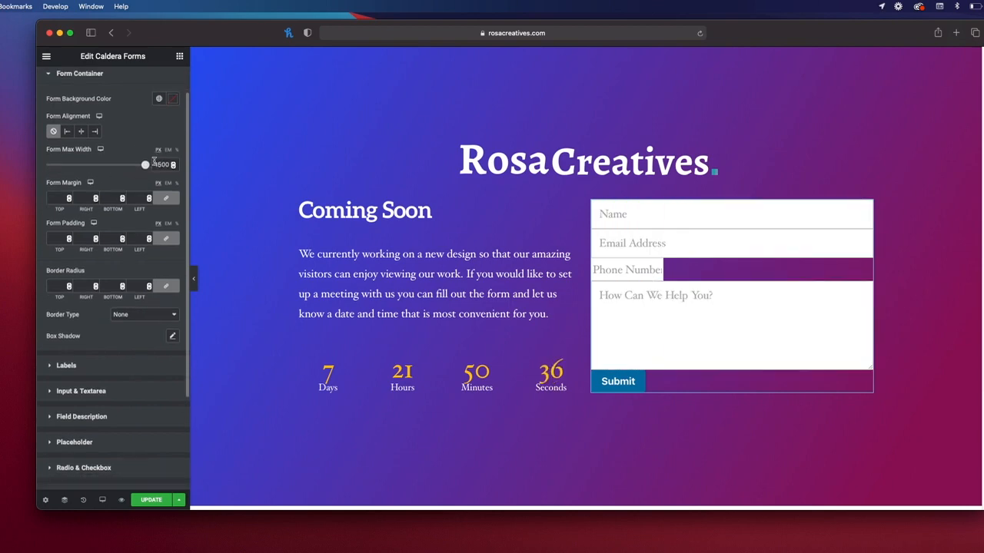
pyautogui.scroll(-2, 112, 219)
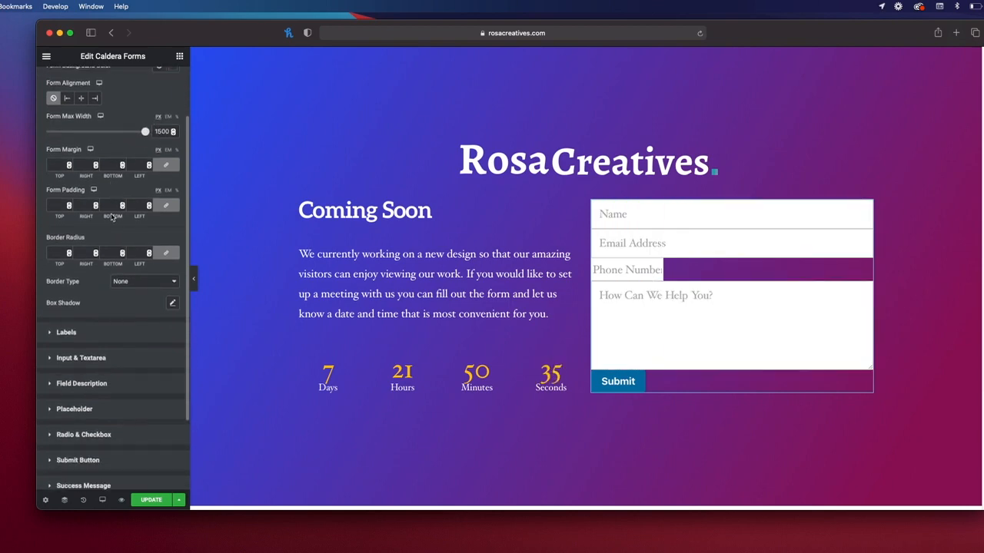
pyautogui.click(52, 334)
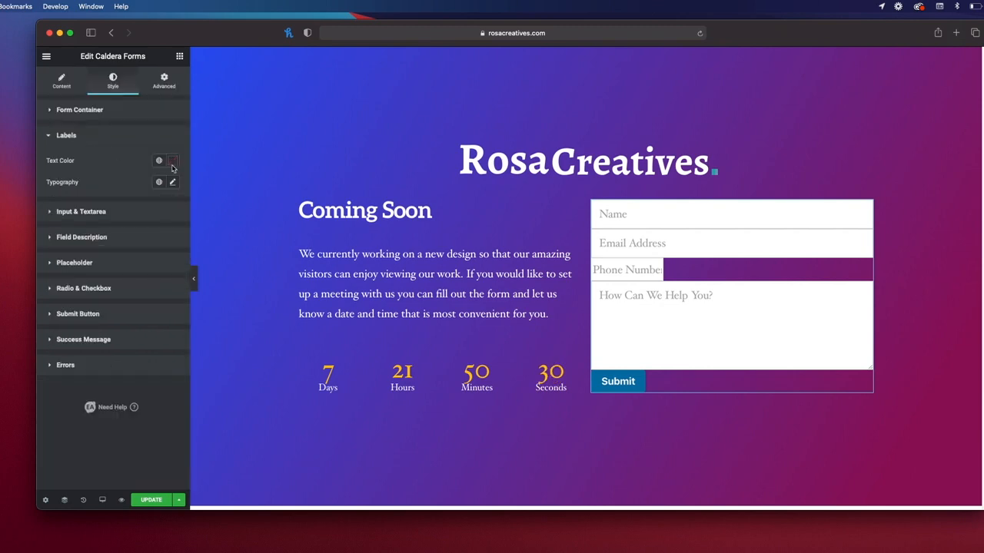
# Step: Give the form fields a text indent of 9, input width 100%, and input height 46
pyautogui.click(92, 215)
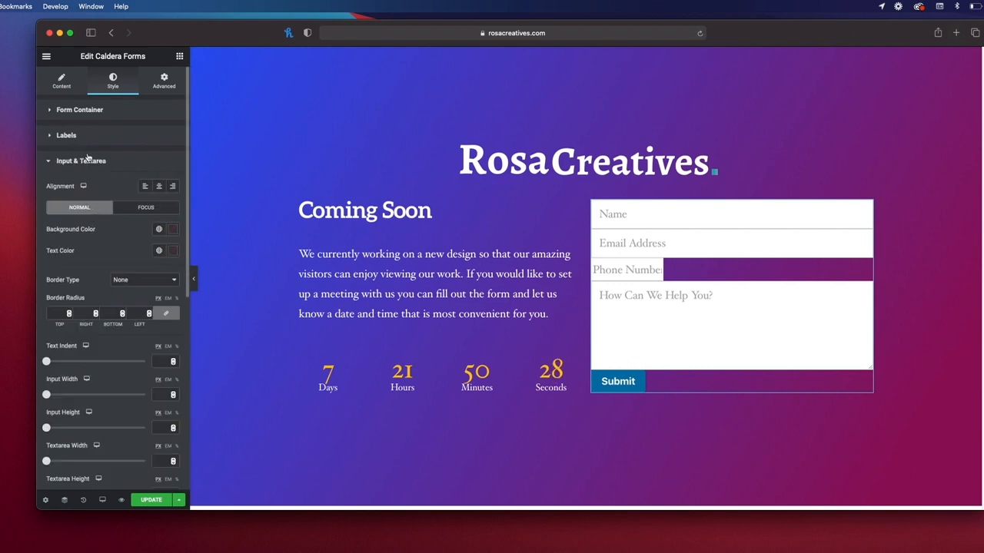
pyautogui.scroll(-3, 138, 247)
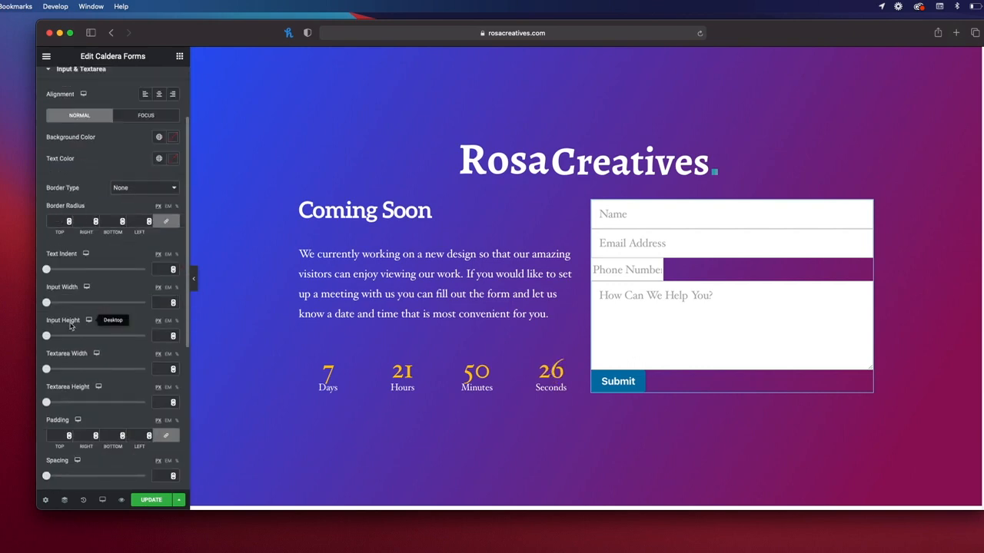
pyautogui.moveTo(47, 270); pyautogui.dragTo(62, 272)
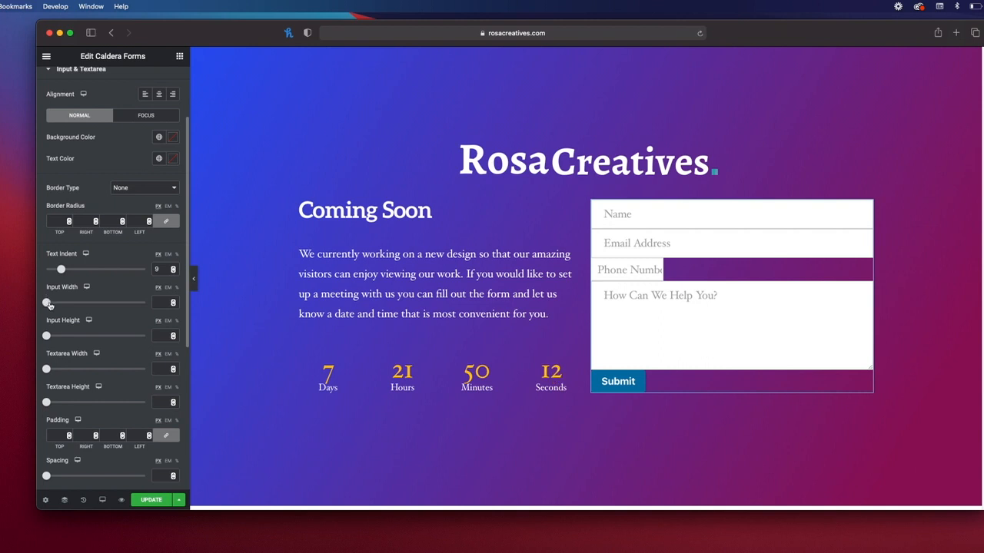
pyautogui.moveTo(48, 304); pyautogui.dragTo(189, 310)
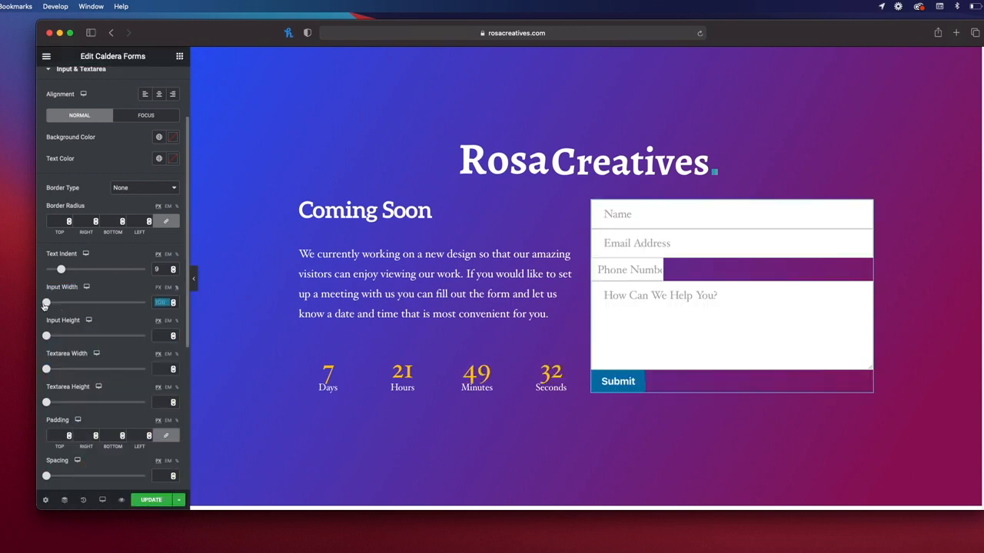
pyautogui.moveTo(49, 304); pyautogui.dragTo(163, 302)
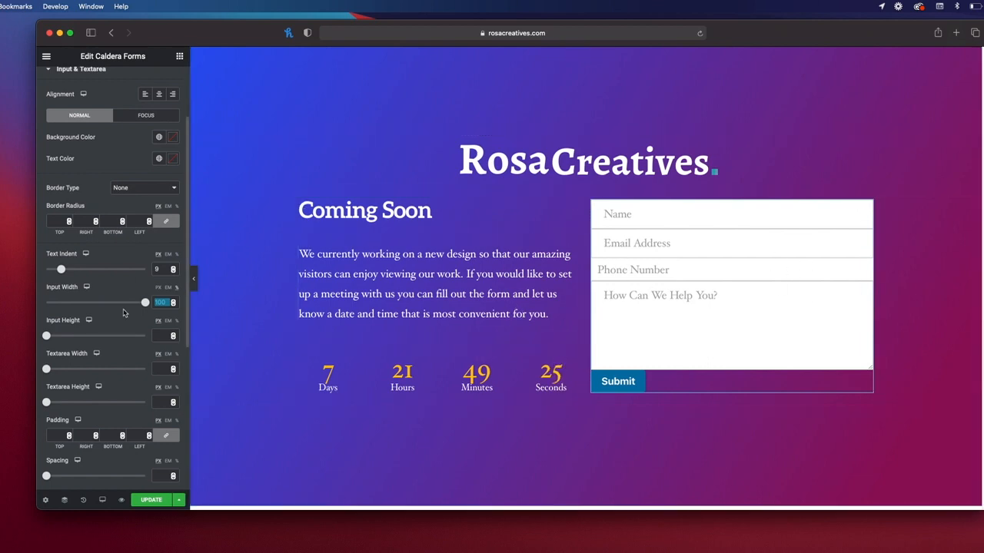
pyautogui.moveTo(47, 337); pyautogui.dragTo(105, 336)
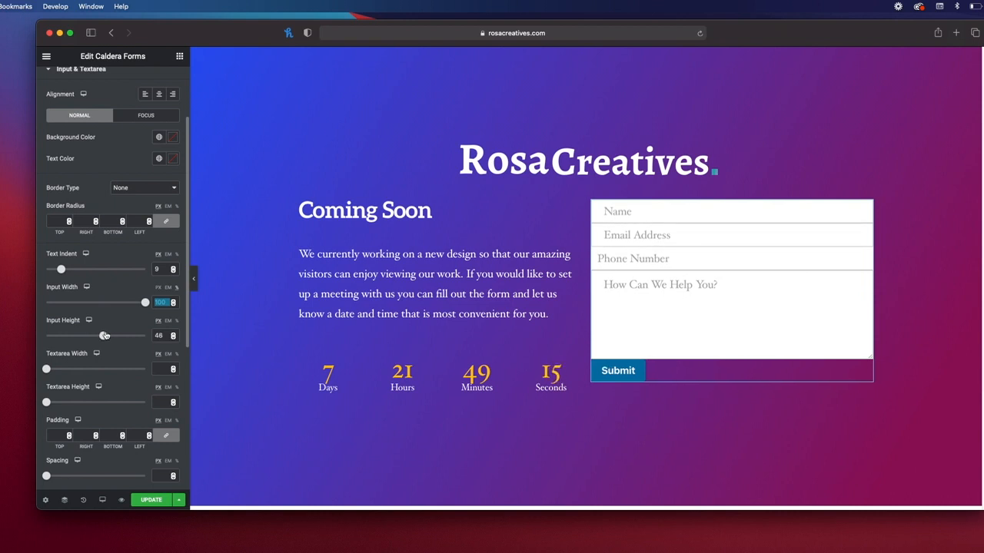
# Step: Set the message box to 100% width and 137 px height, with 16 spacing between fields
pyautogui.moveTo(48, 369); pyautogui.dragTo(154, 368)
pyautogui.click(178, 357)
pyautogui.moveTo(46, 369); pyautogui.dragTo(145, 369)
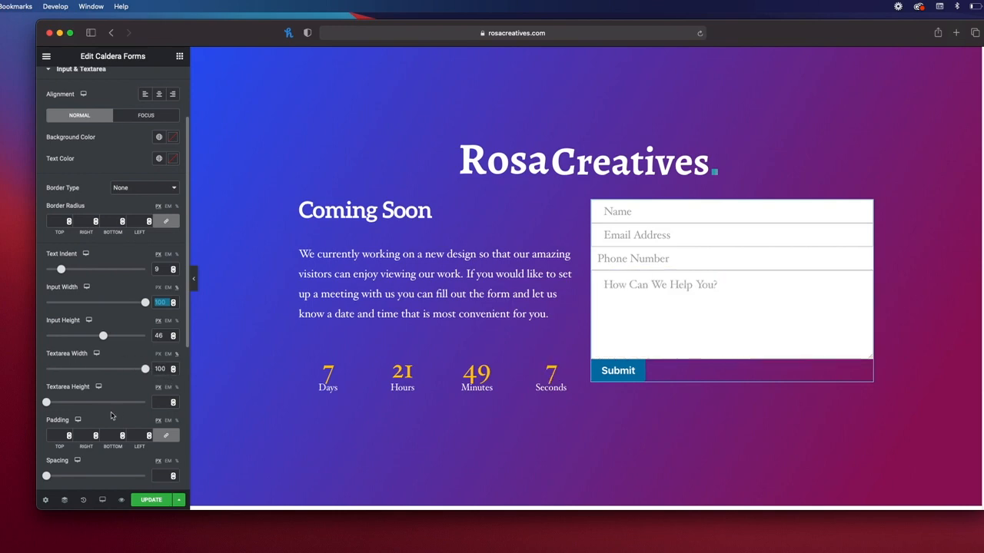
pyautogui.scroll(-2, 53, 393)
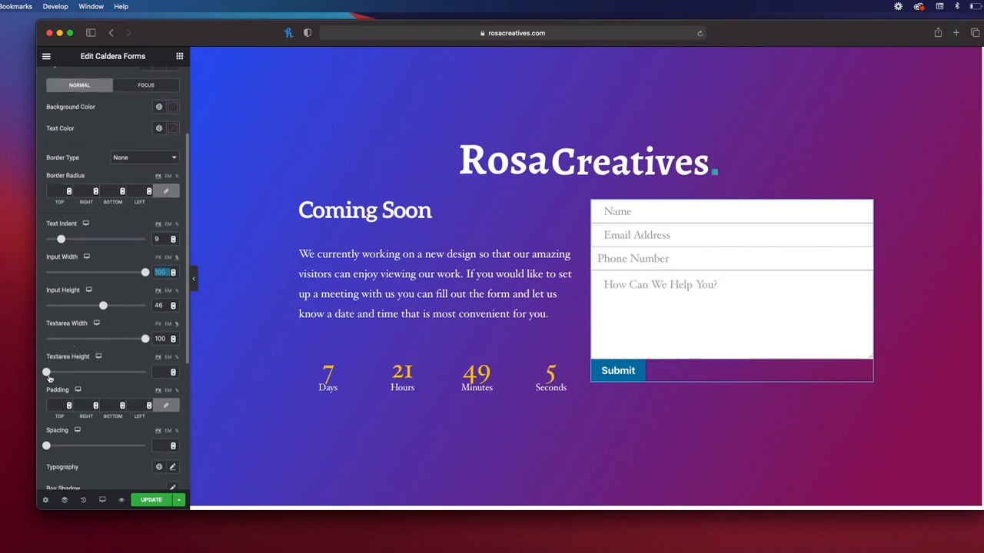
pyautogui.moveTo(48, 373); pyautogui.dragTo(82, 373)
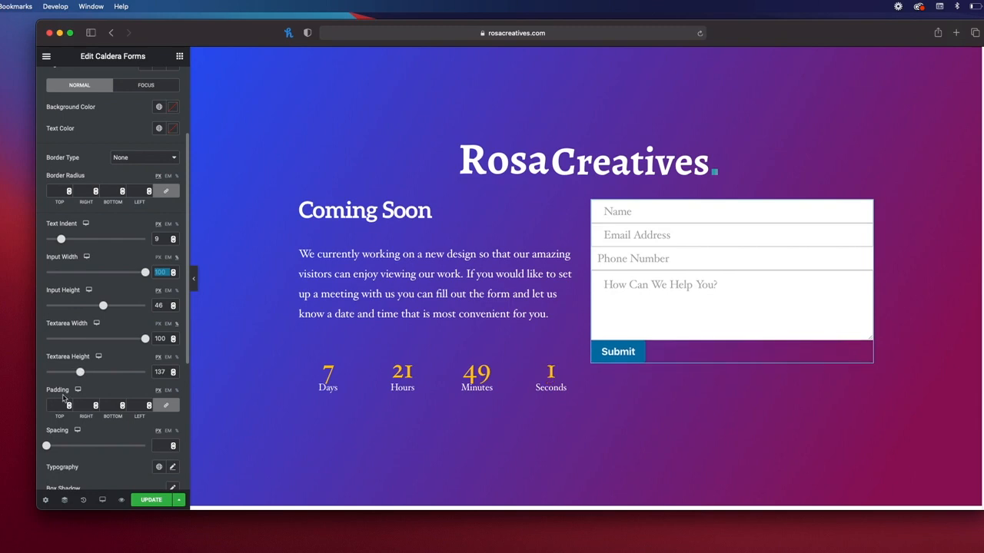
pyautogui.scroll(-1, 117, 331)
pyautogui.moveTo(47, 428); pyautogui.dragTo(66, 429)
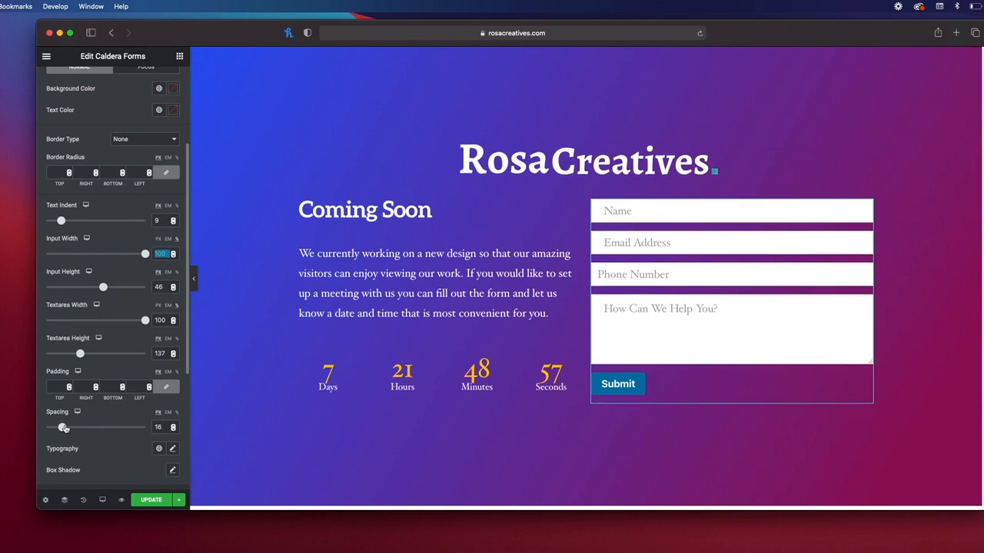
pyautogui.moveTo(66, 429); pyautogui.dragTo(65, 426)
pyautogui.scroll(-2, 126, 350)
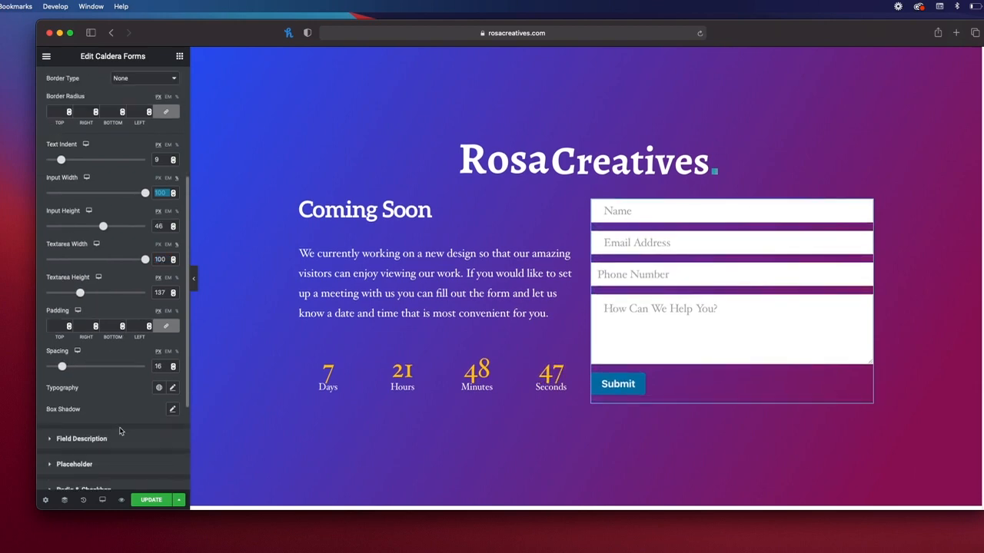
pyautogui.click(172, 410)
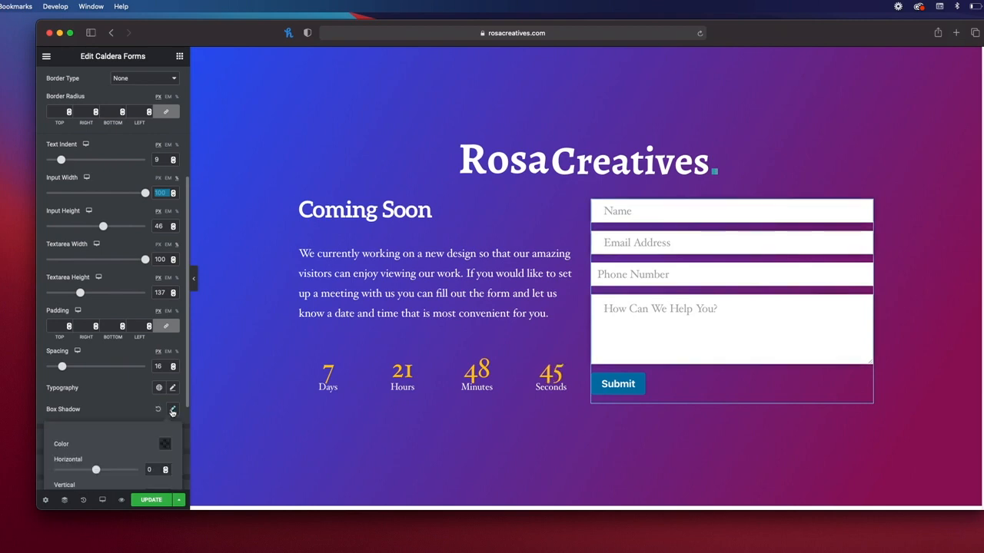
pyautogui.click(124, 399)
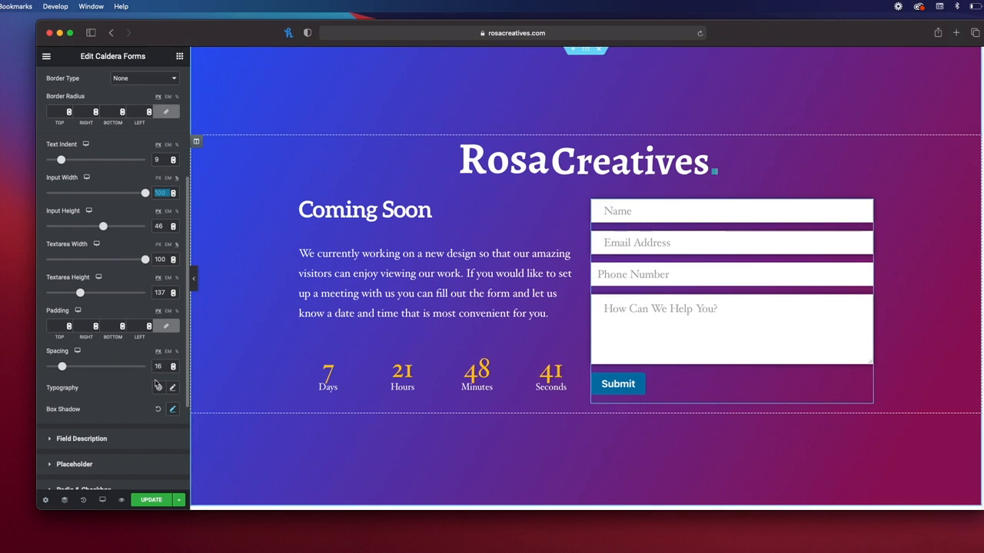
# Step: Slightly increase the field description spacing
pyautogui.scroll(-2, 111, 358)
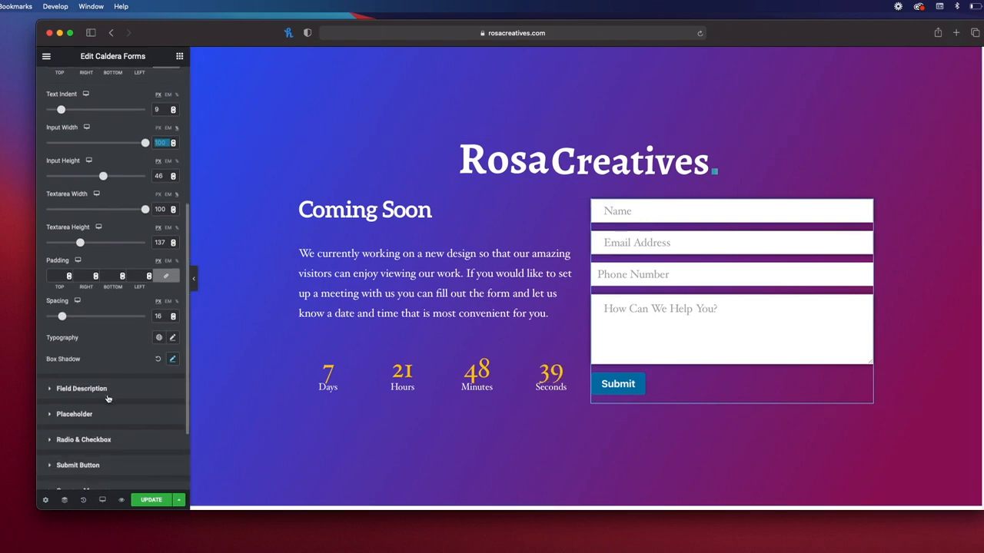
pyautogui.click(81, 389)
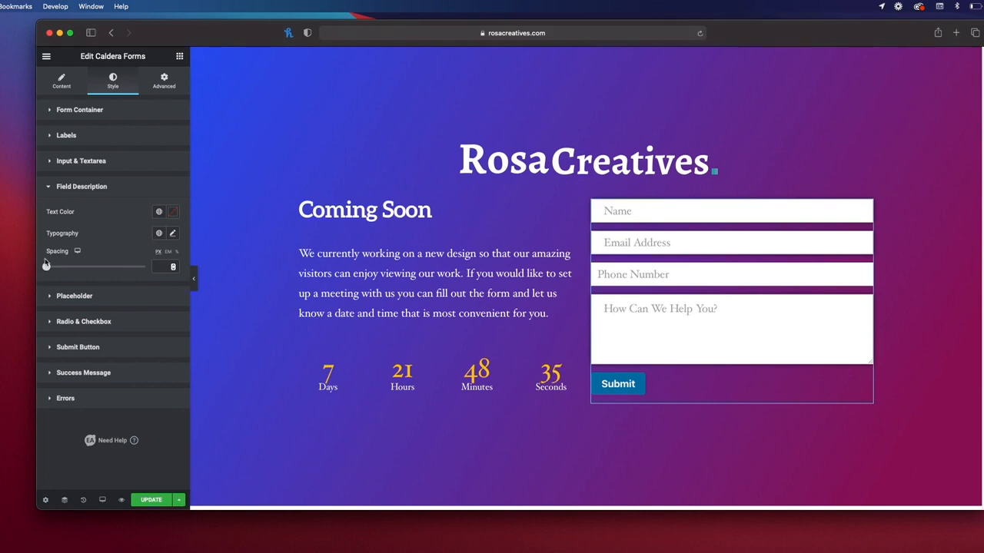
pyautogui.moveTo(57, 272); pyautogui.dragTo(27, 263)
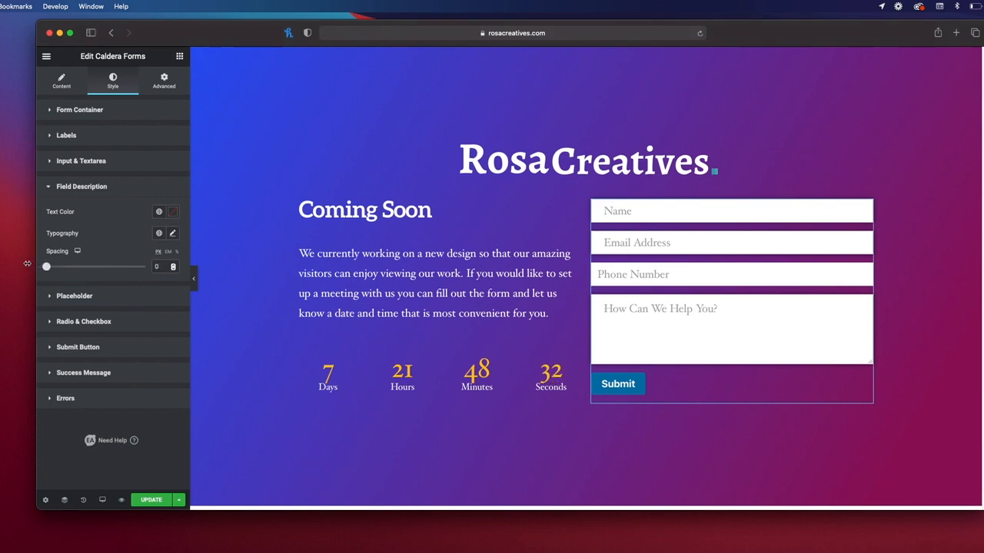
pyautogui.click(49, 189)
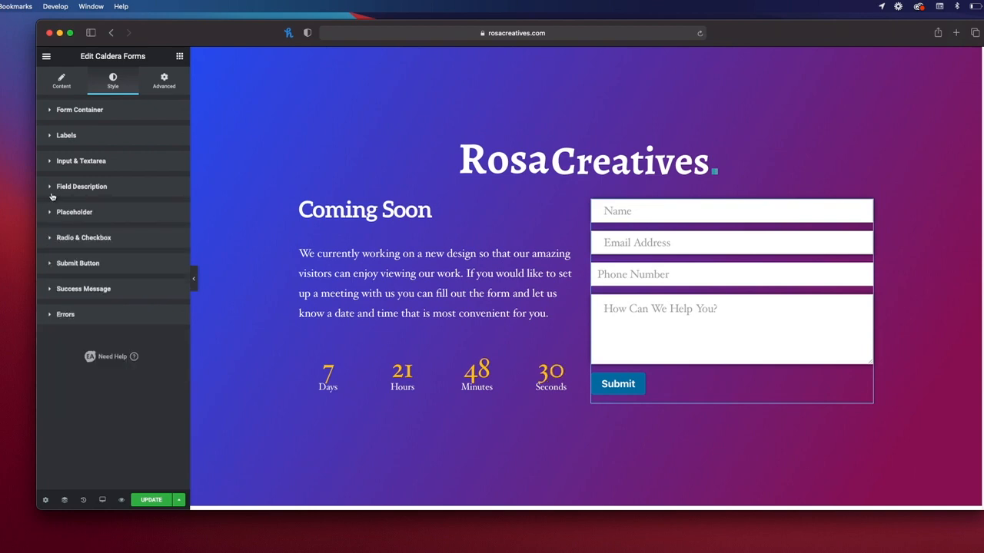
# Step: Lighten the placeholder text colour to pale grey #BFBDBD
pyautogui.click(51, 214)
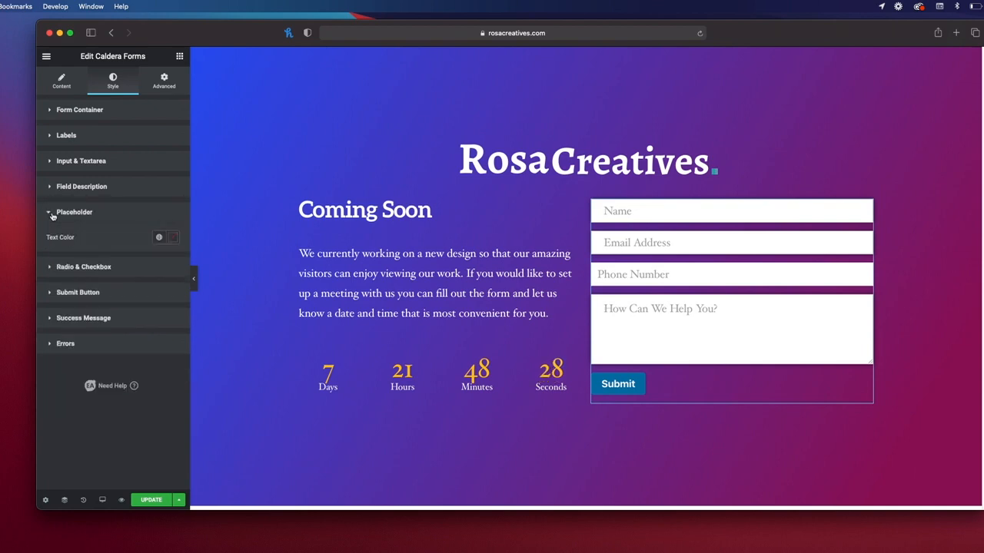
pyautogui.click(172, 238)
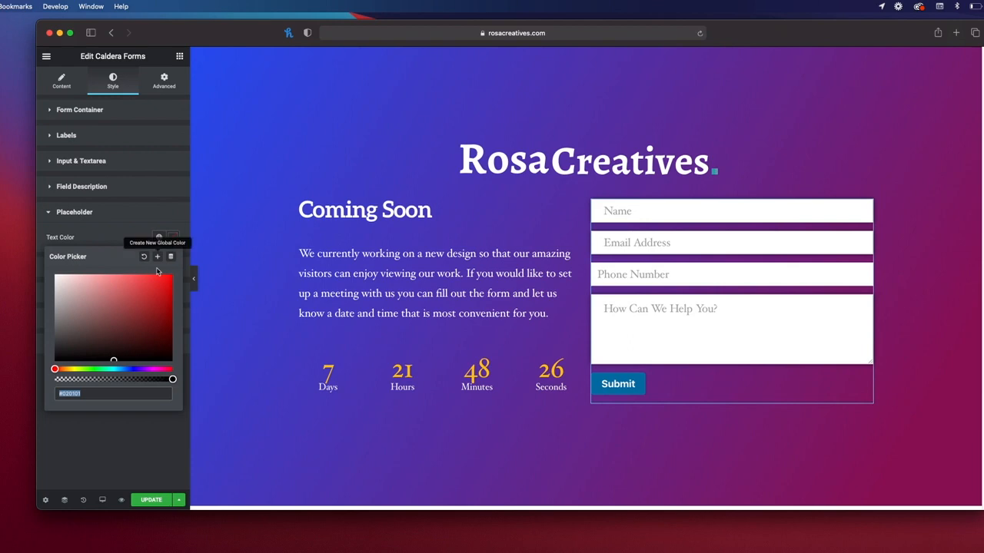
pyautogui.moveTo(110, 361)
pyautogui.mouseDown()
pyautogui.moveTo(130, 288)
pyautogui.moveTo(68, 279)
pyautogui.moveTo(66, 319)
pyautogui.moveTo(56, 298)
pyautogui.mouseUp()
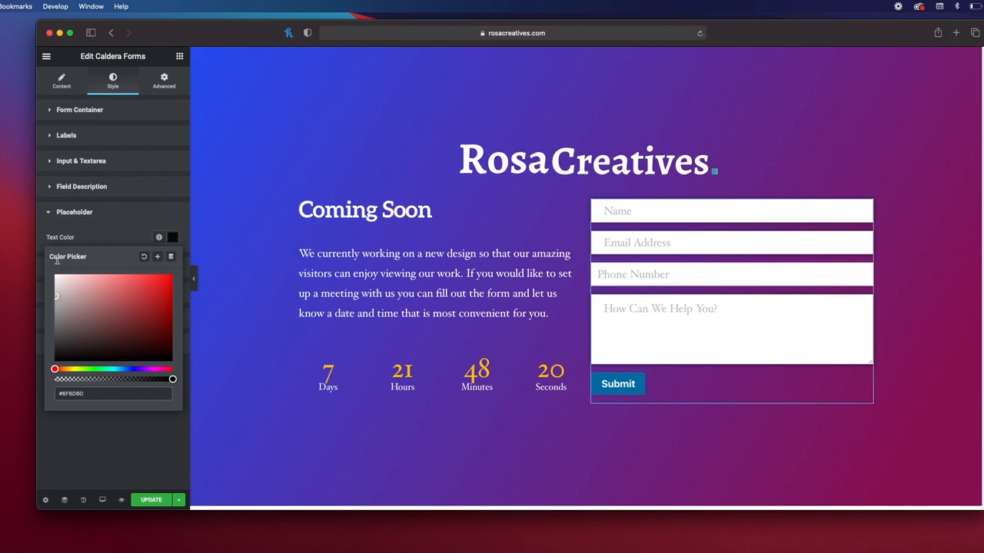
pyautogui.click(88, 215)
pyautogui.click(75, 238)
pyautogui.click(75, 239)
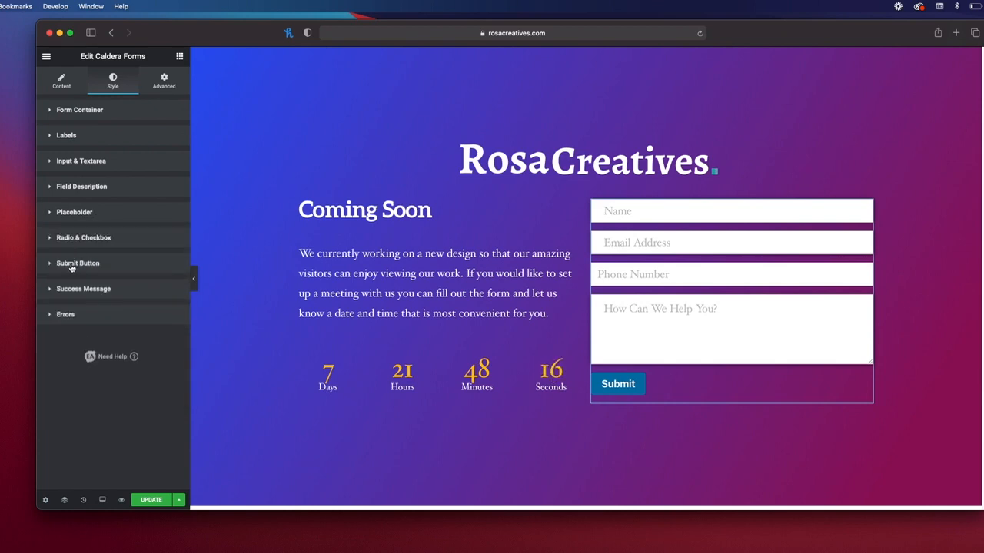
# Step: Centre the Submit button and set its width to Full Width
pyautogui.click(70, 265)
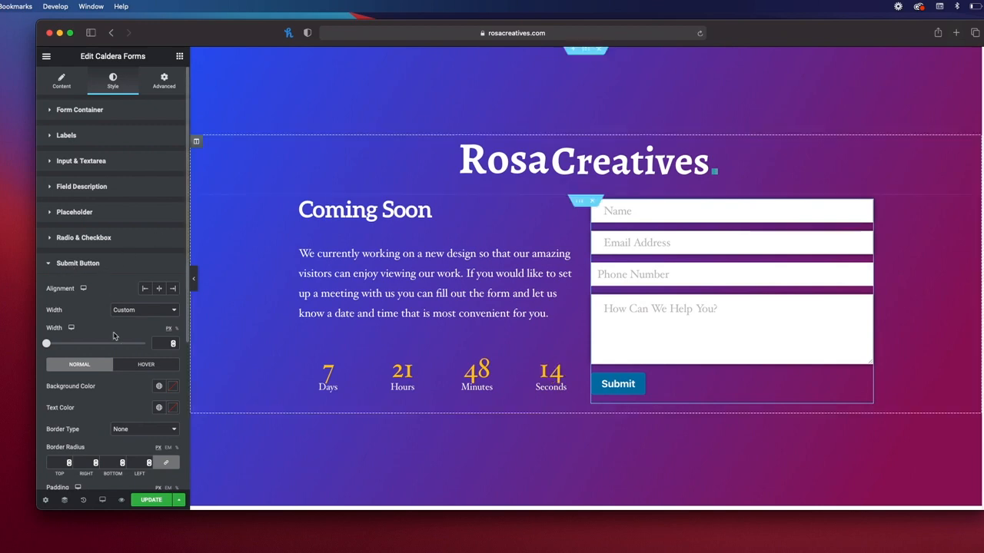
pyautogui.click(160, 290)
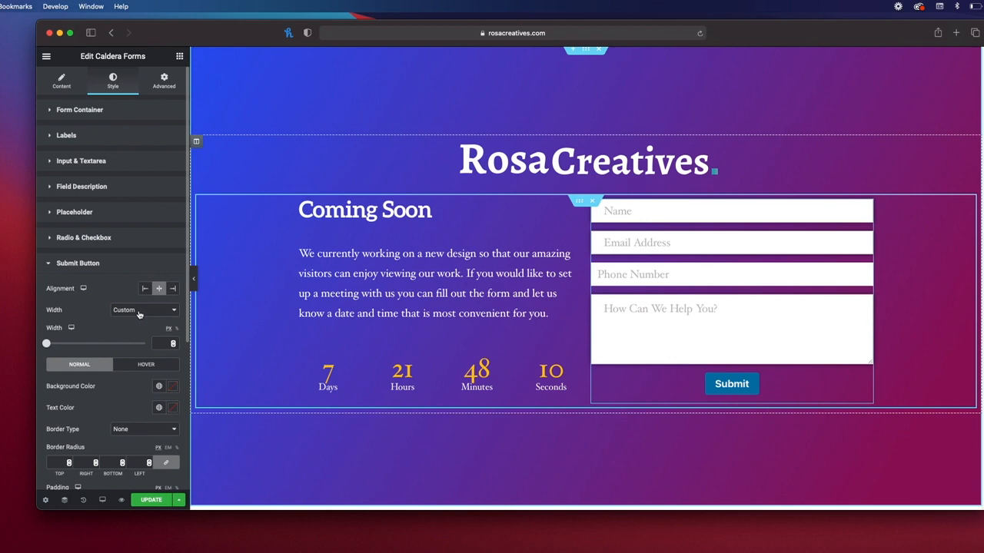
pyautogui.click(140, 311)
pyautogui.click(134, 299)
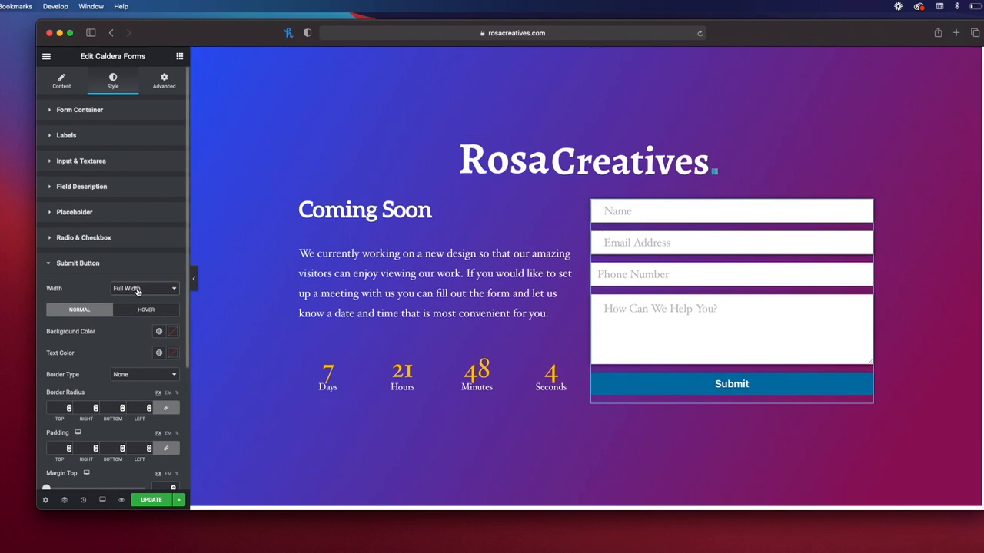
pyautogui.scroll(-1, 180, 335)
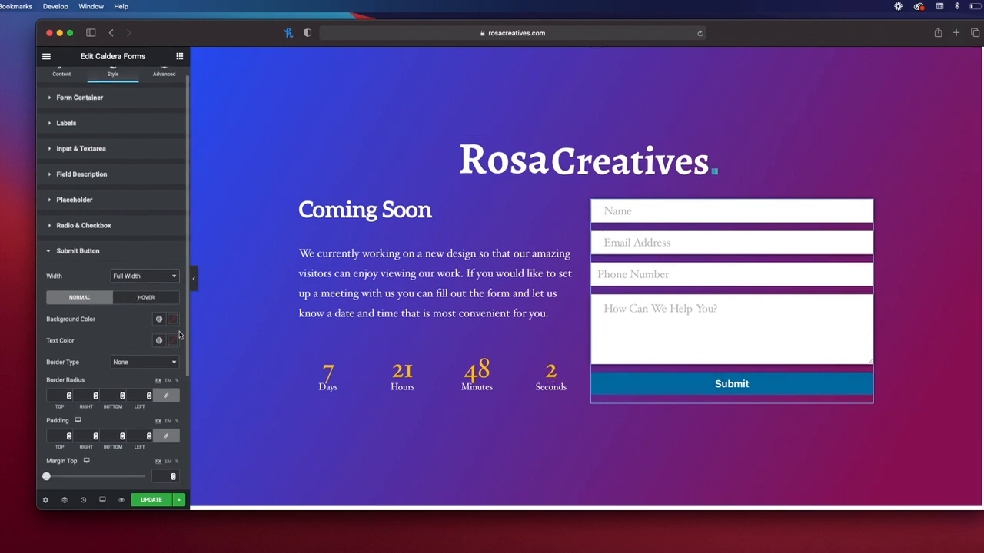
# Step: Give the Submit button a bright blue #2955F2 background
pyautogui.click(172, 322)
pyautogui.moveTo(113, 438); pyautogui.dragTo(144, 408)
pyautogui.moveTo(59, 453); pyautogui.dragTo(119, 452)
pyautogui.moveTo(143, 399); pyautogui.dragTo(103, 364)
pyautogui.click(173, 316)
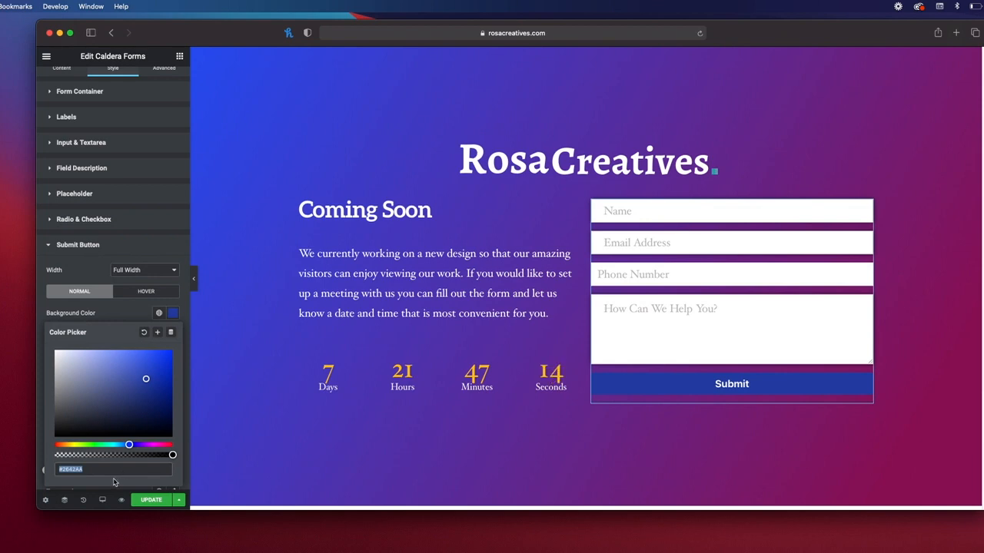
pyautogui.write('#2955F2')
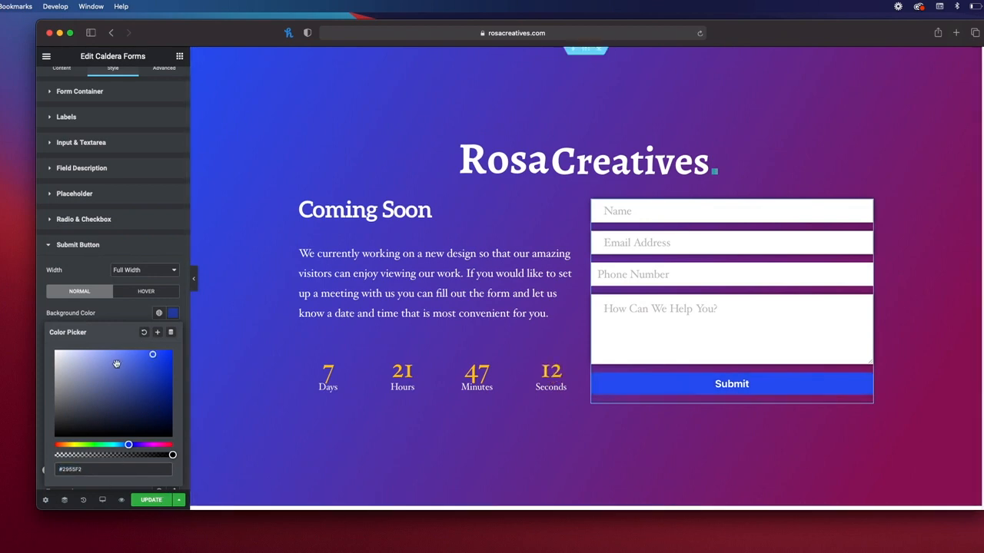
pyautogui.click(130, 319)
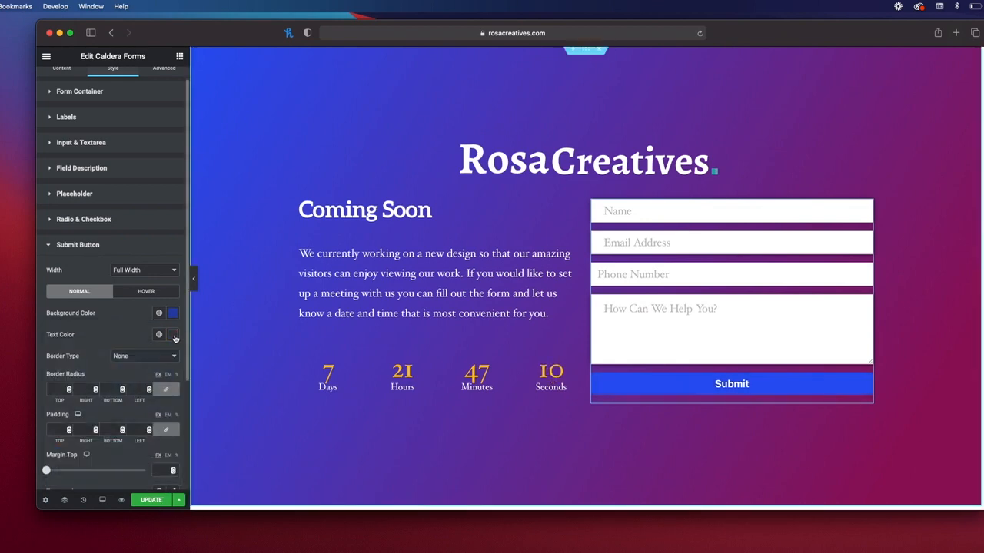
# Step: Set the Submit button's text colour to white #FFFFFF
pyautogui.click(174, 337)
pyautogui.moveTo(130, 393); pyautogui.dragTo(39, 365)
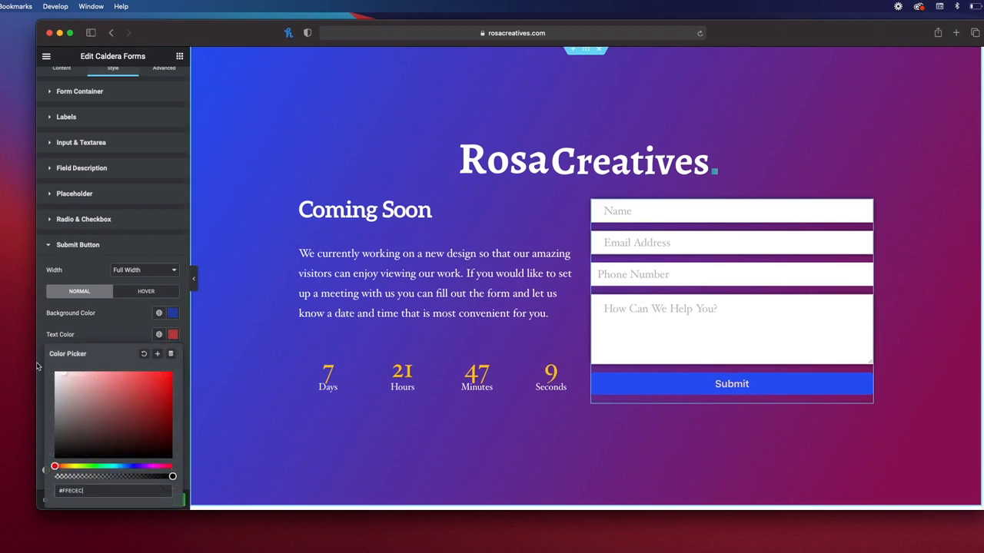
pyautogui.click(133, 316)
pyautogui.click(157, 295)
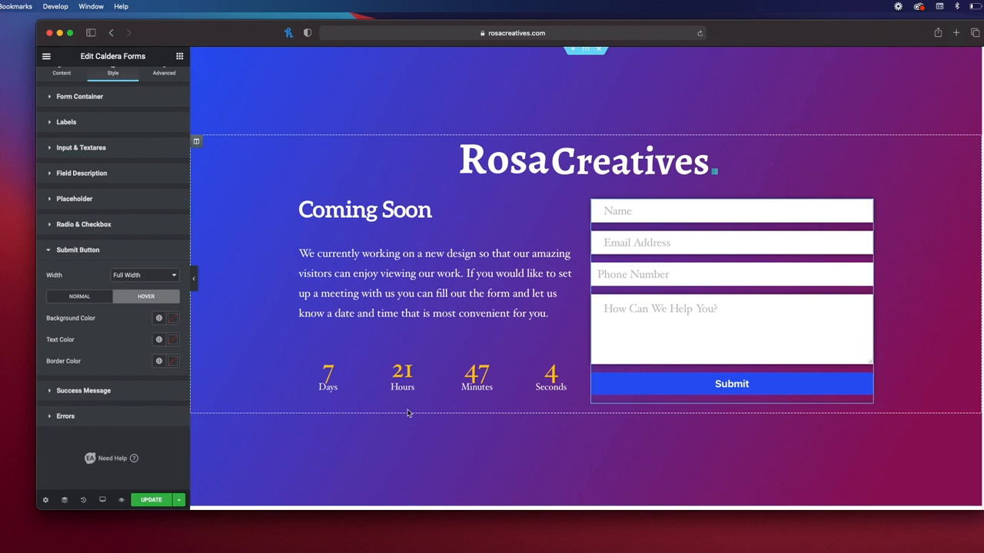
# Step: Set the Submit button's hover background to dark red and its hover text to a dark colour
pyautogui.click(174, 319)
pyautogui.moveTo(119, 398); pyautogui.dragTo(167, 397)
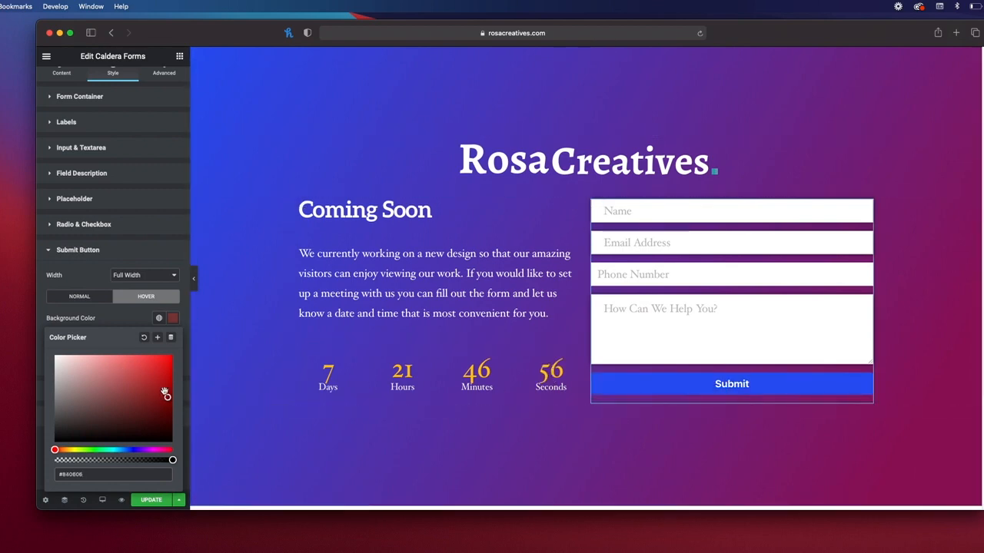
pyautogui.moveTo(164, 398); pyautogui.dragTo(148, 409)
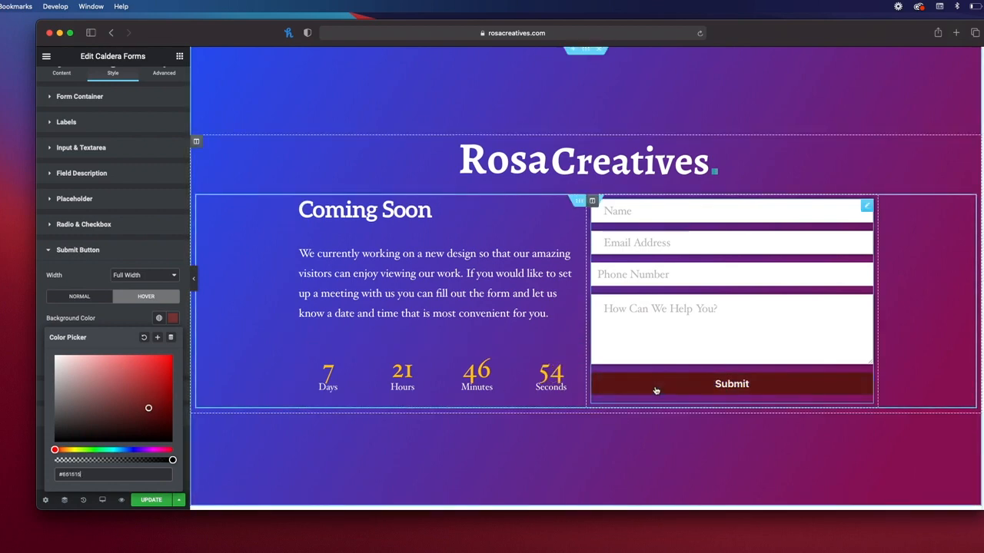
pyautogui.click(115, 325)
pyautogui.click(174, 345)
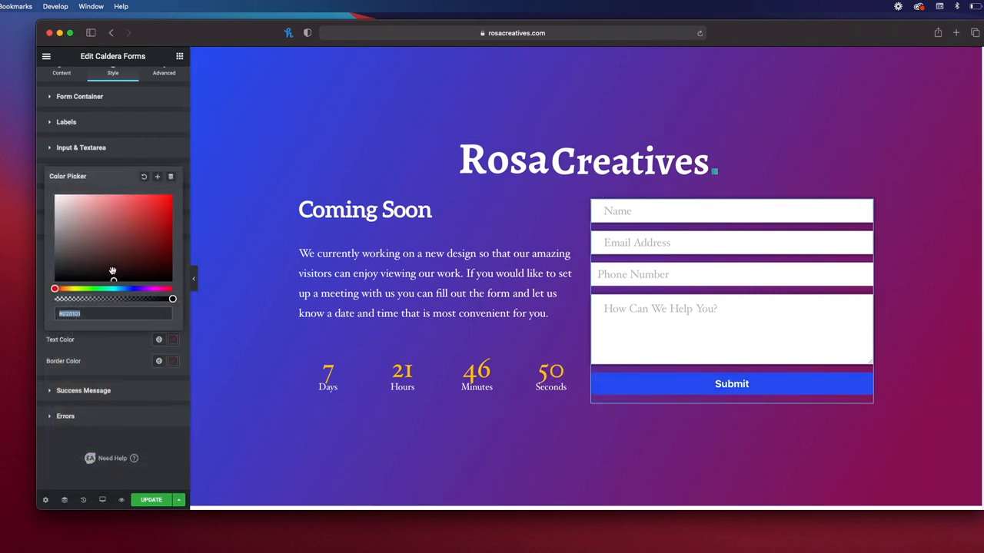
pyautogui.click(111, 361)
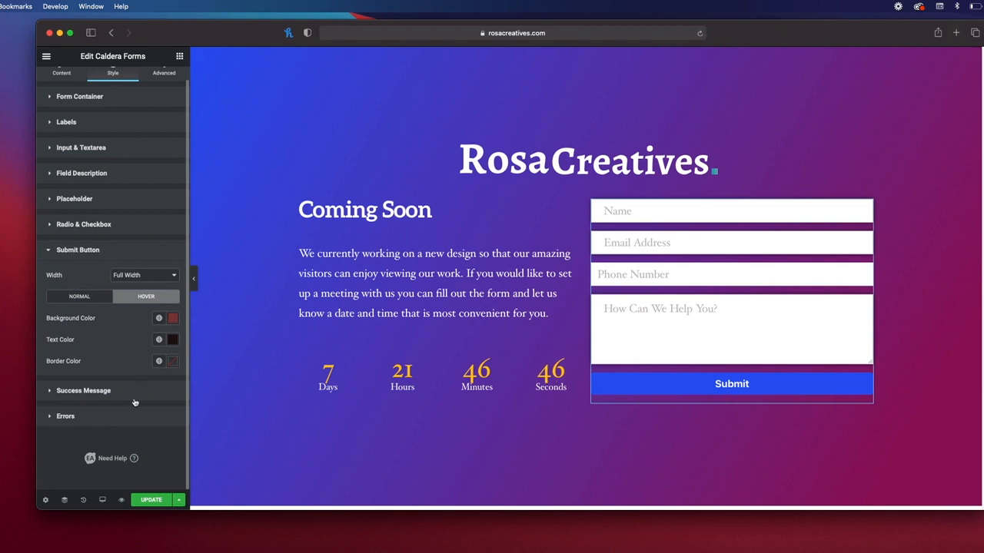
pyautogui.click(125, 392)
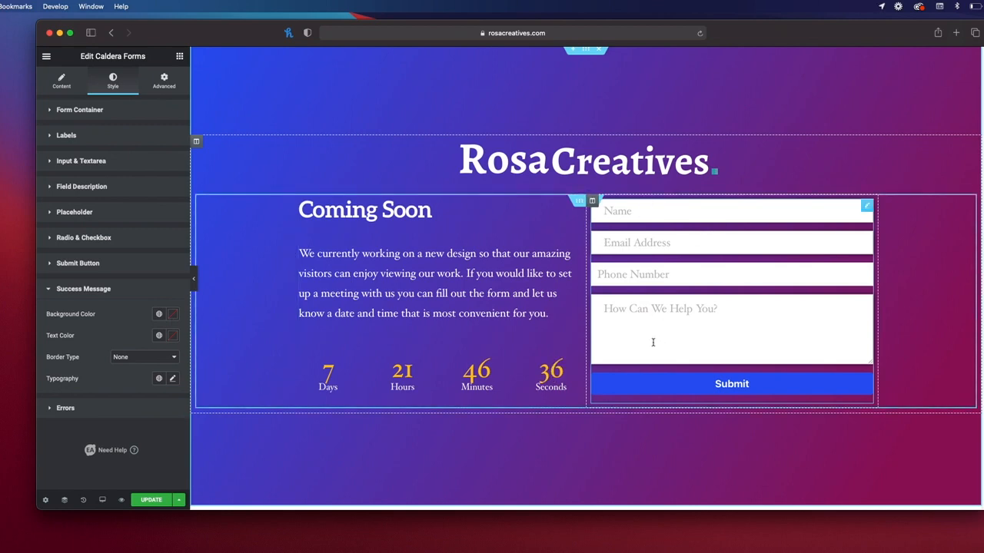
# Step: Set the Errors section's error message colour to red #E60000
pyautogui.click(171, 316)
pyautogui.click(121, 298)
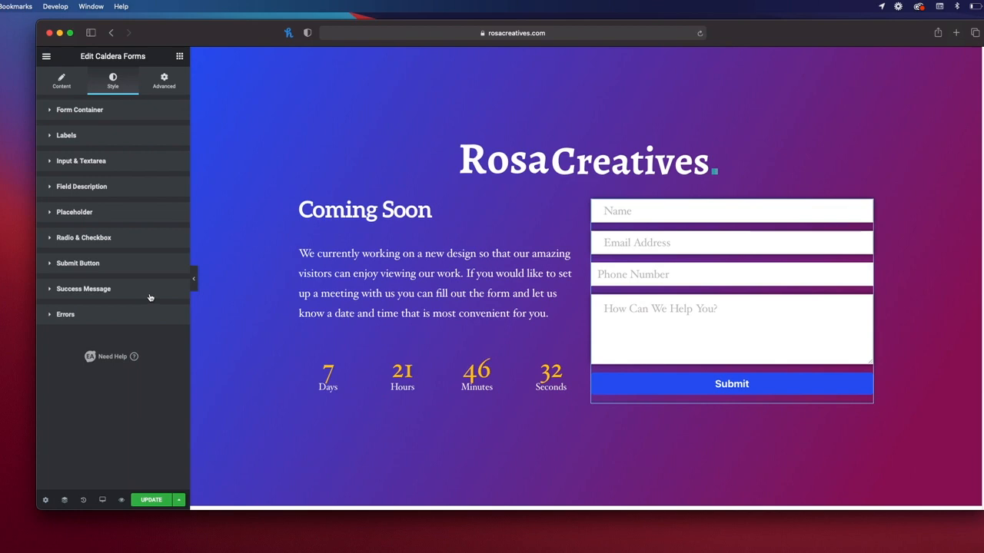
pyautogui.click(179, 299)
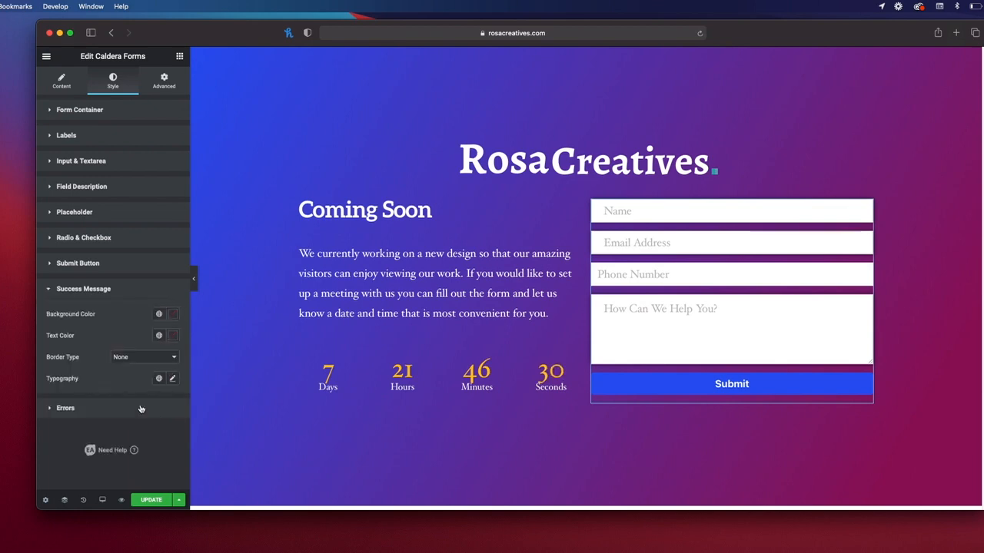
pyautogui.click(77, 410)
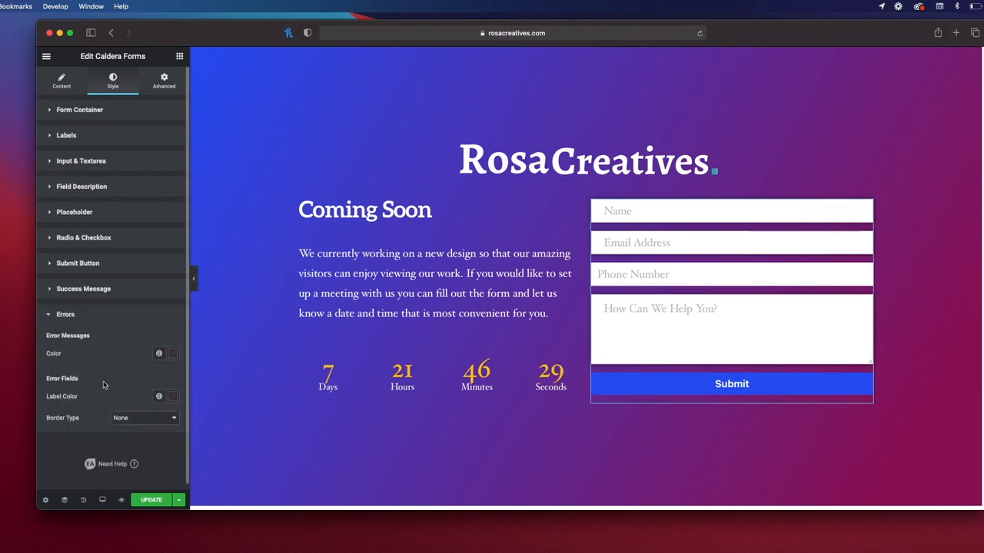
pyautogui.click(172, 354)
pyautogui.click(164, 241)
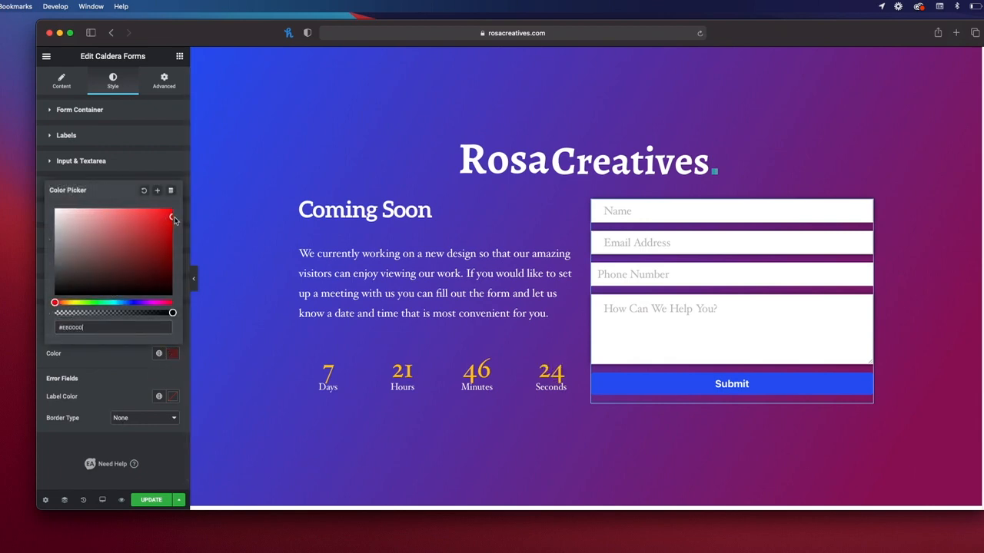
pyautogui.click(163, 389)
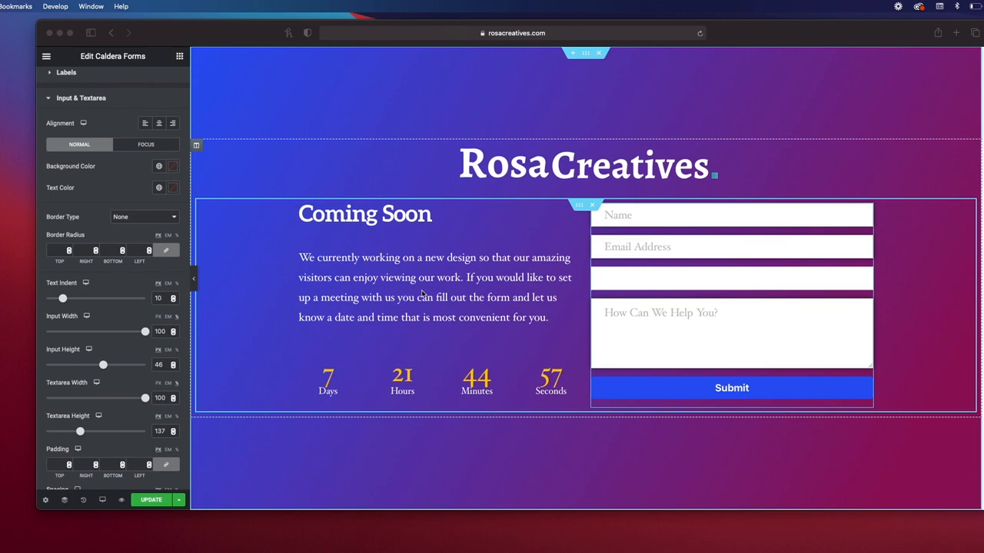
pyautogui.click(204, 279)
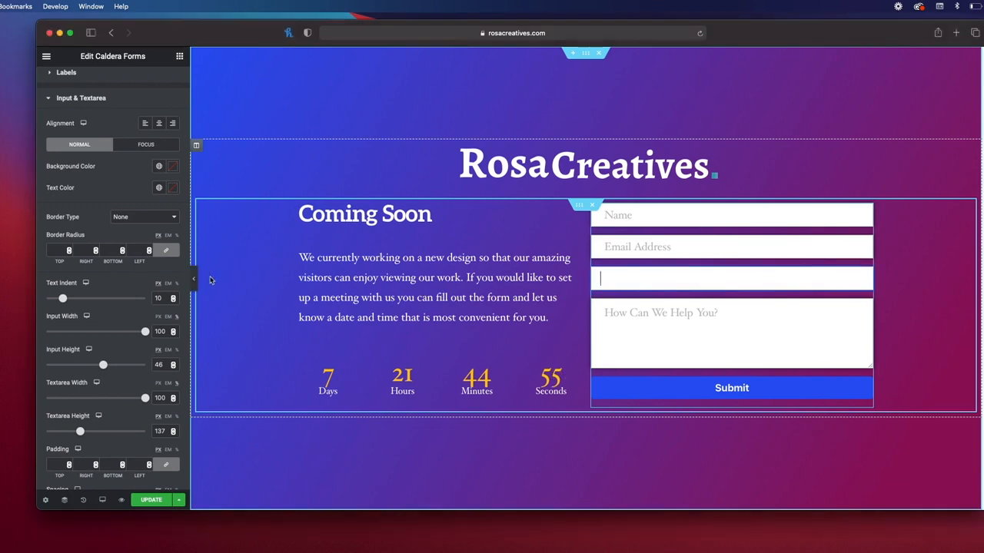
pyautogui.click(195, 283)
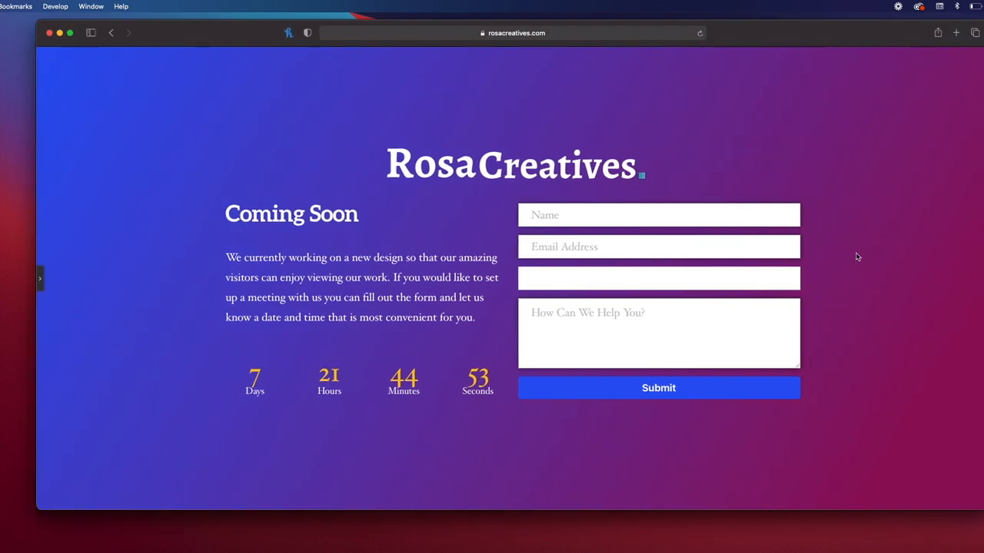
pyautogui.click(41, 283)
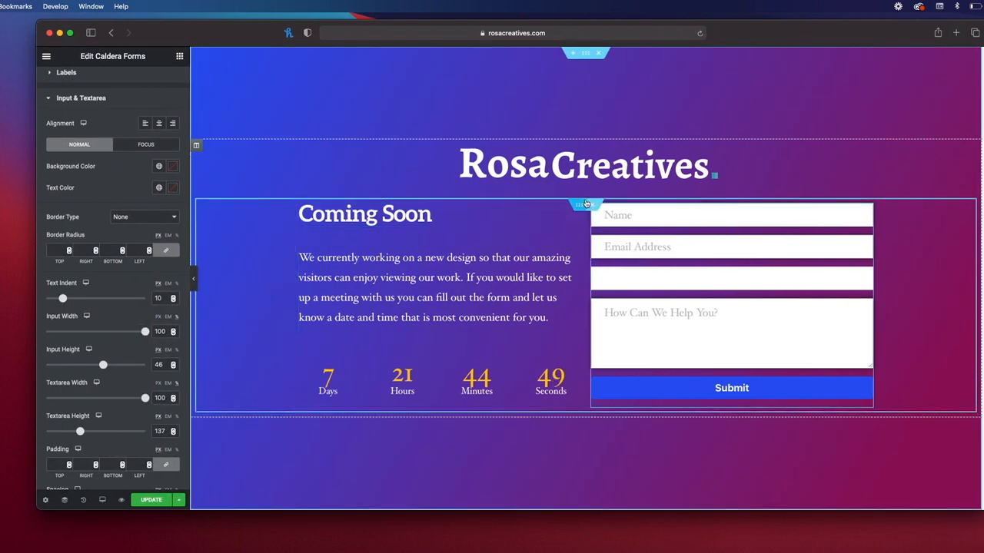
# Step: In the inner section's Advanced tab, unlink Margin and set the top margin to 100
pyautogui.click(586, 206)
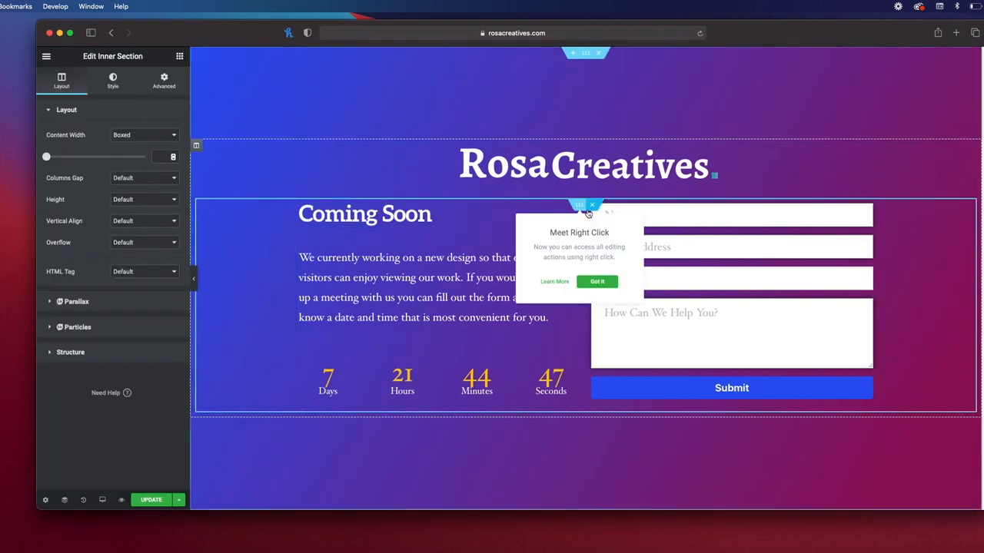
pyautogui.click(163, 81)
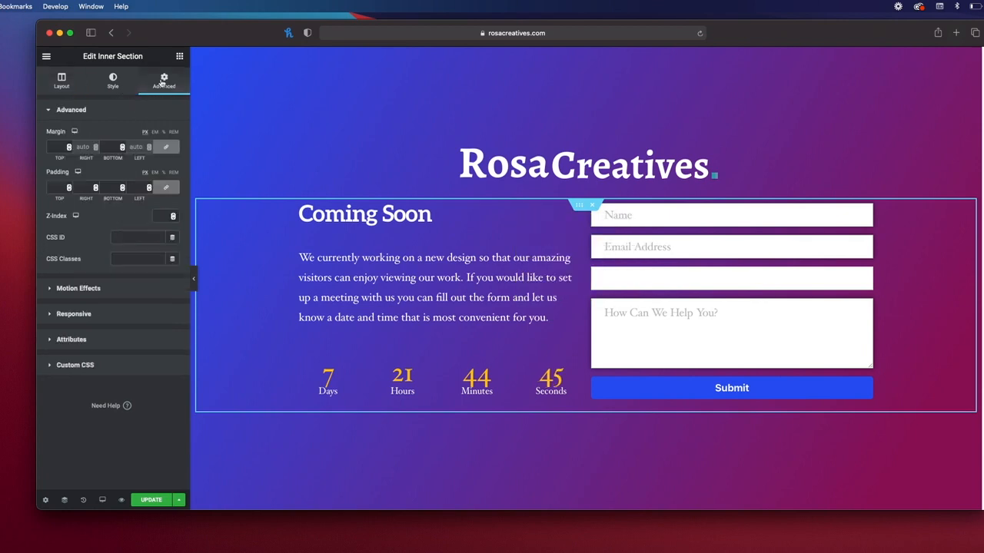
pyautogui.click(172, 187)
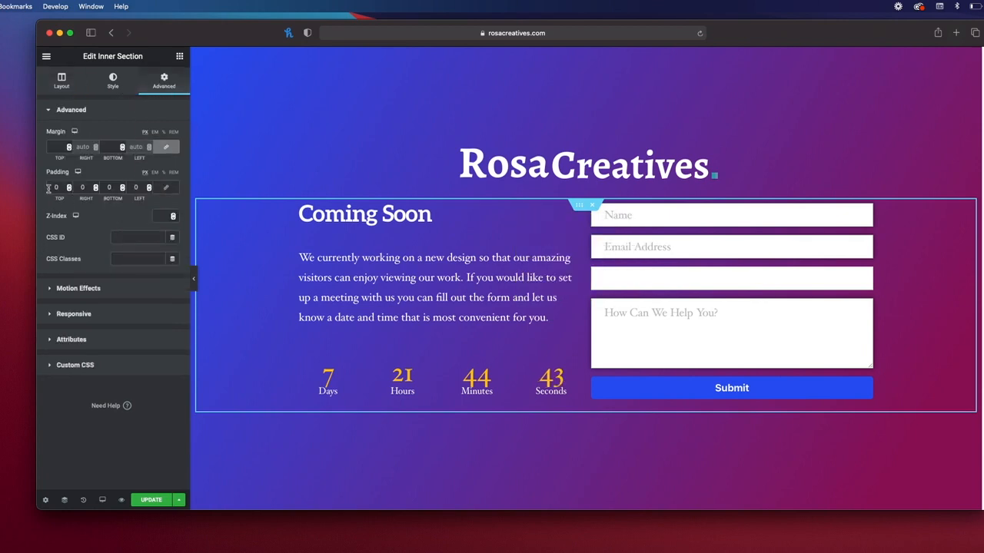
pyautogui.click(582, 210)
pyautogui.click(165, 146)
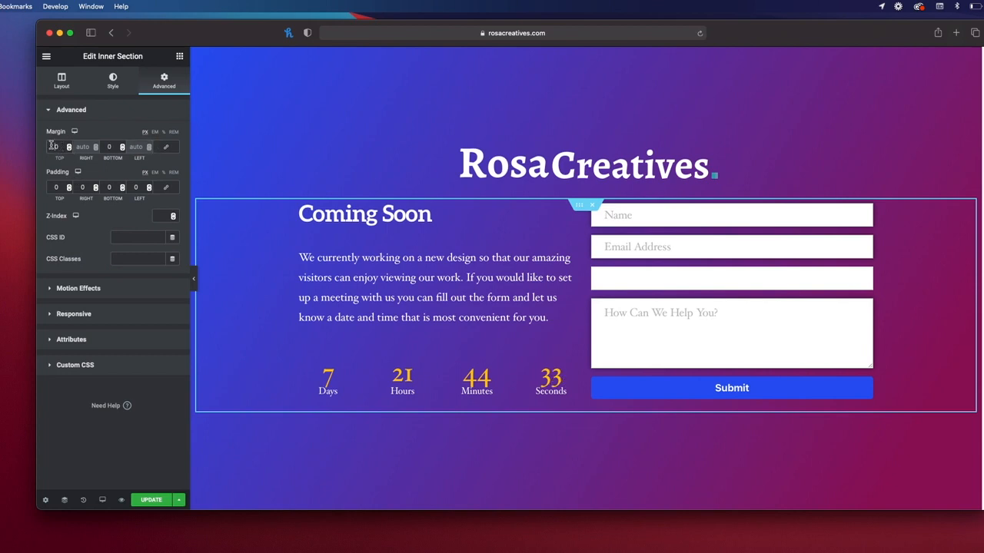
pyautogui.write('50')
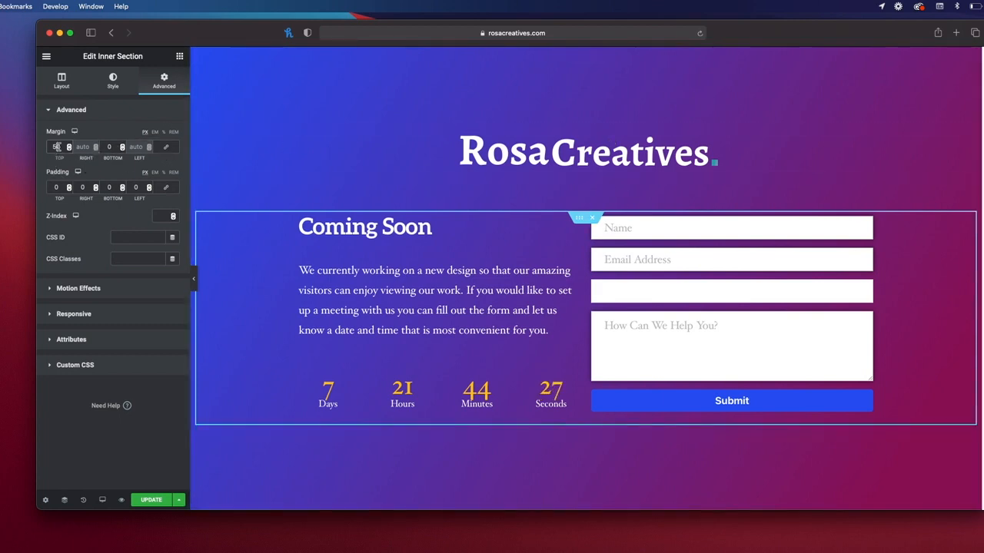
pyautogui.press('BackSpace')
pyautogui.write('100')
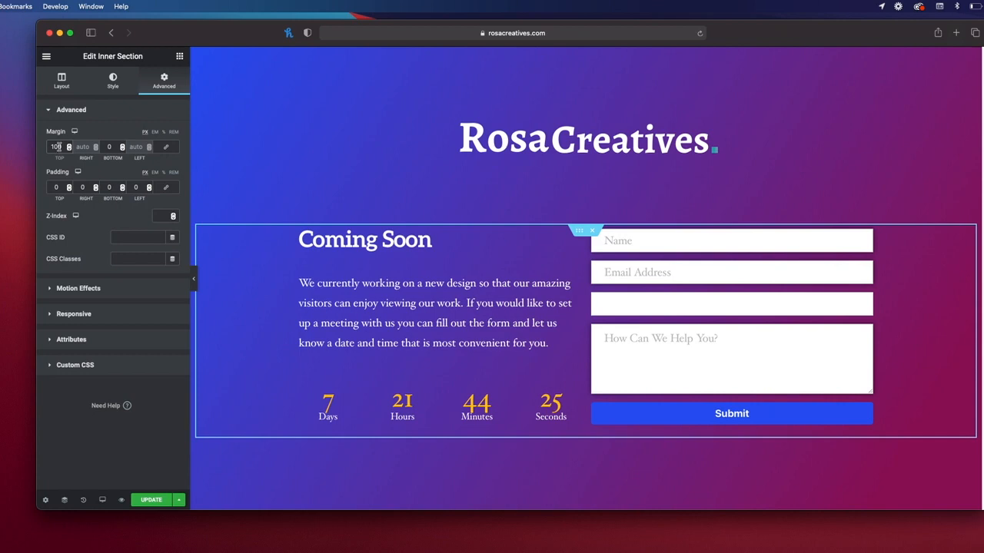
# Step: Preview the page with the editor panel collapsed, then bring the panel back
pyautogui.click(194, 280)
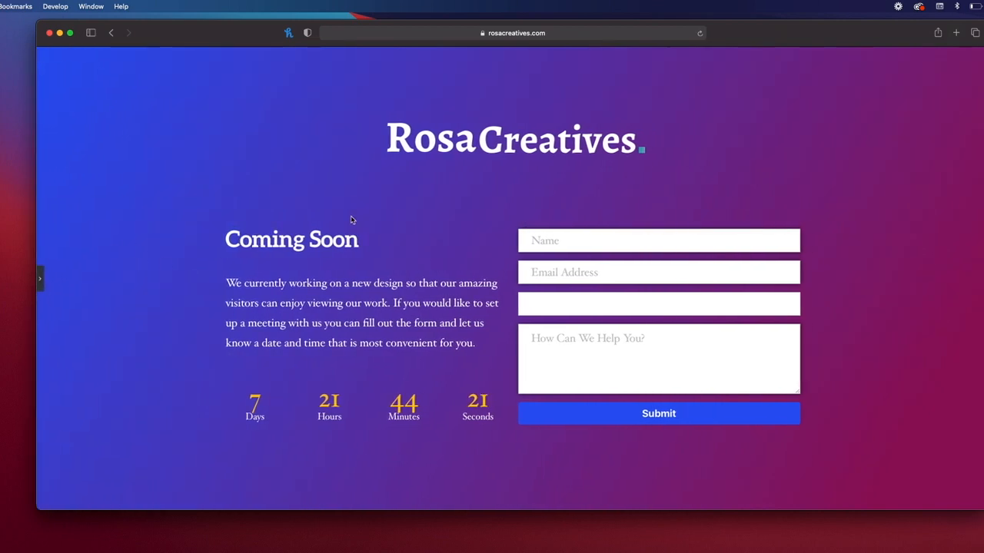
pyautogui.click(554, 242)
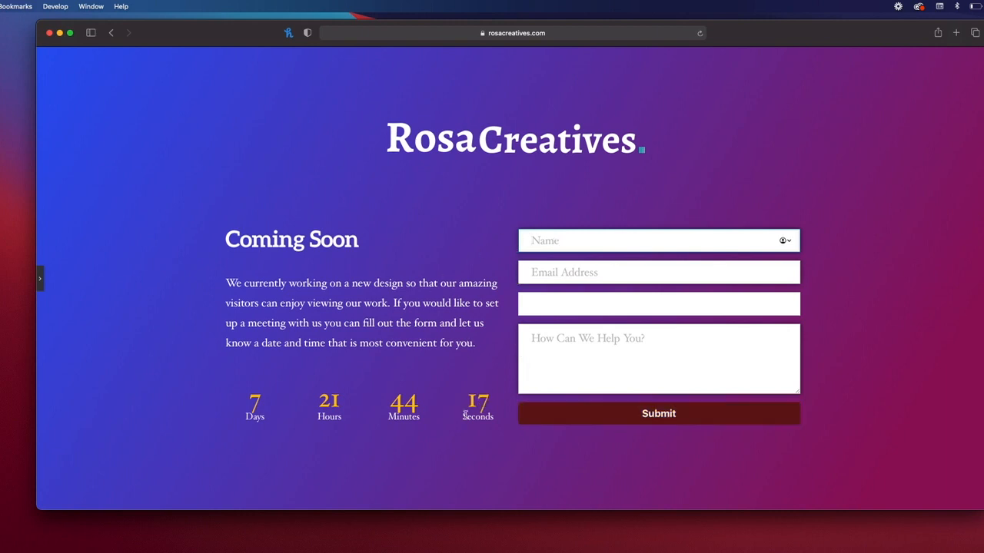
pyautogui.click(42, 285)
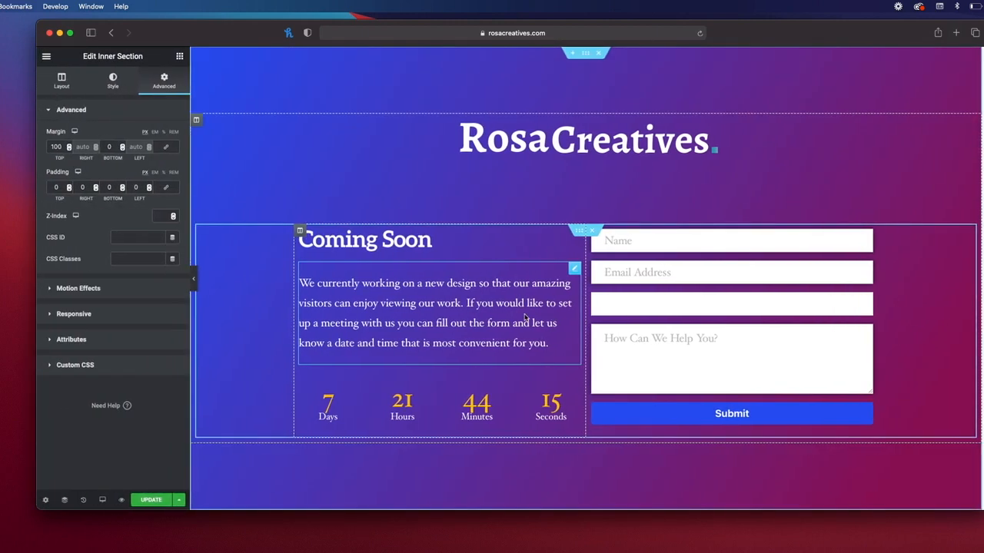
# Step: Switch the inner section's content width to Full Width, revert it to Boxed, then select the form column
pyautogui.click(593, 231)
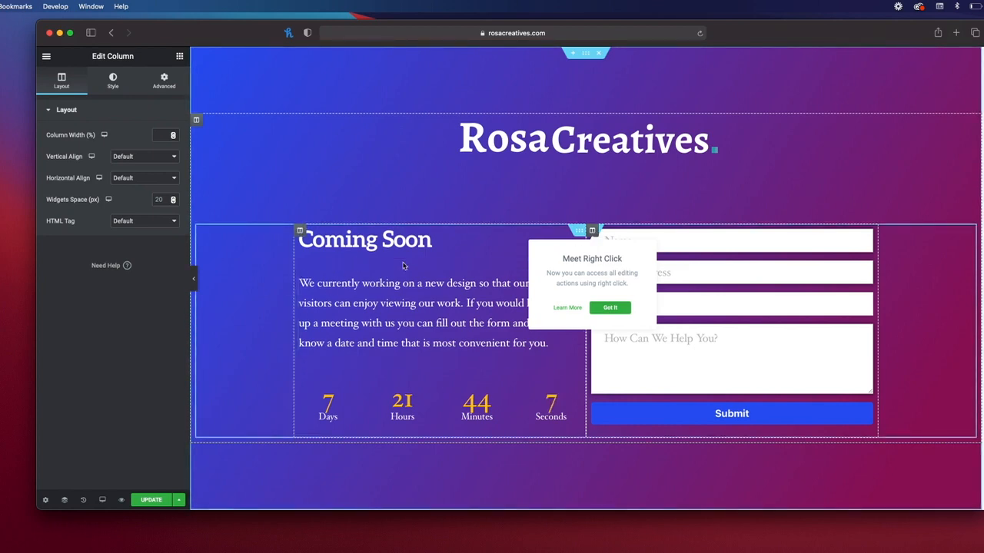
pyautogui.click(583, 231)
pyautogui.click(48, 83)
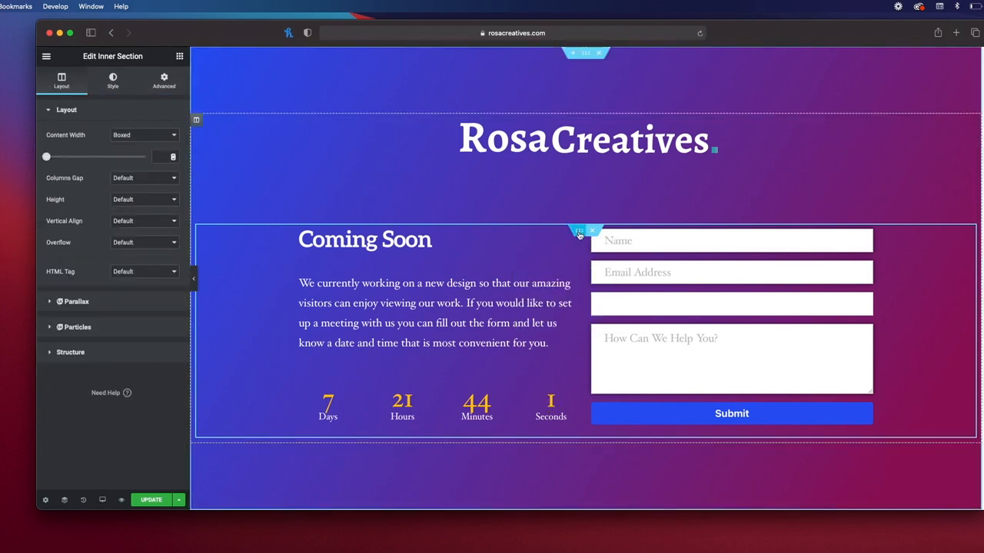
pyautogui.click(143, 137)
pyautogui.click(142, 147)
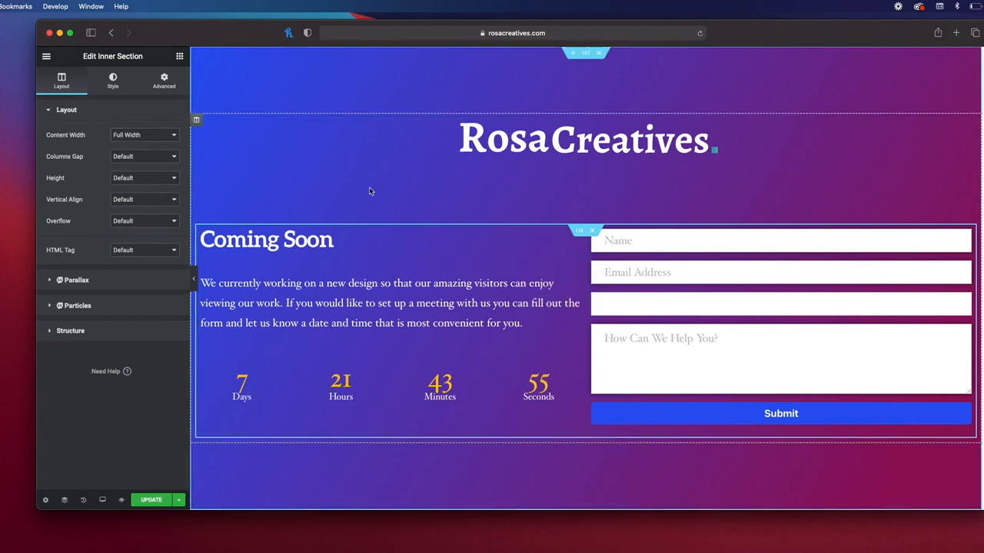
pyautogui.click(134, 135)
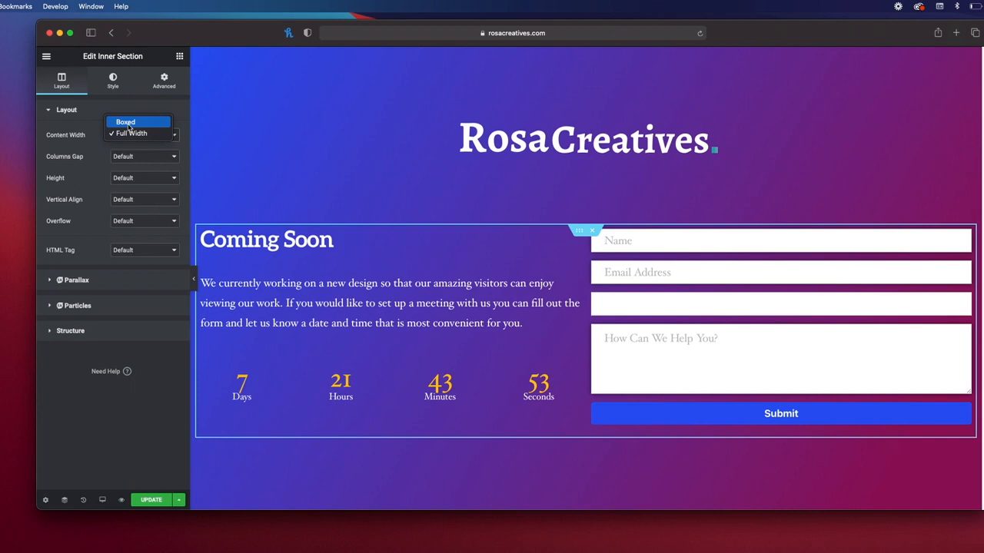
pyautogui.click(129, 124)
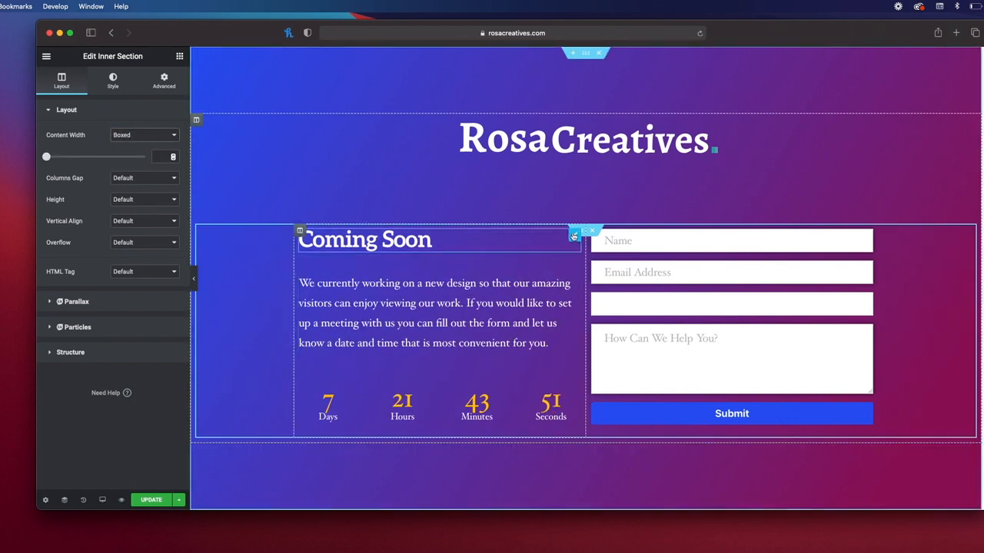
pyautogui.click(592, 232)
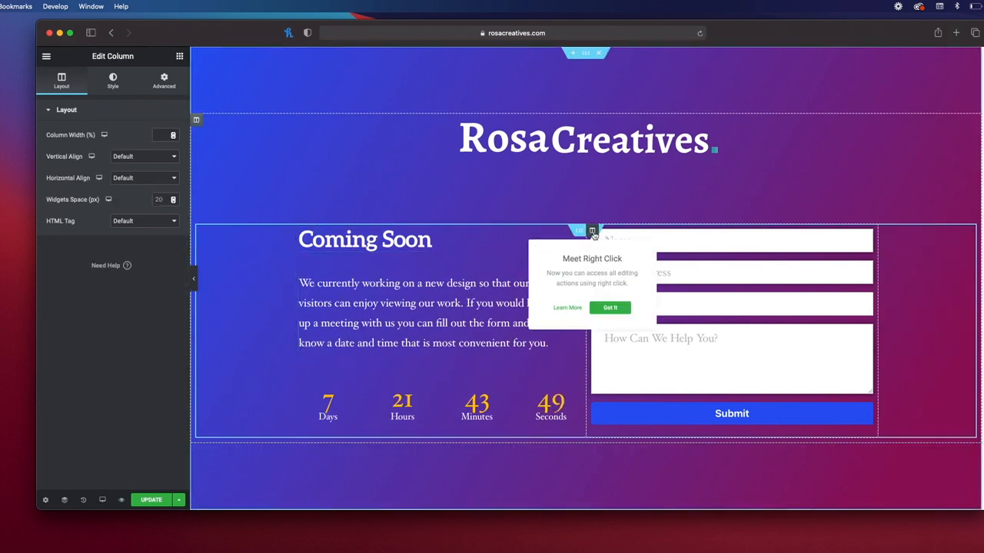
# Step: Unlink the form column's margins and set its left margin to 10 px
pyautogui.click(165, 80)
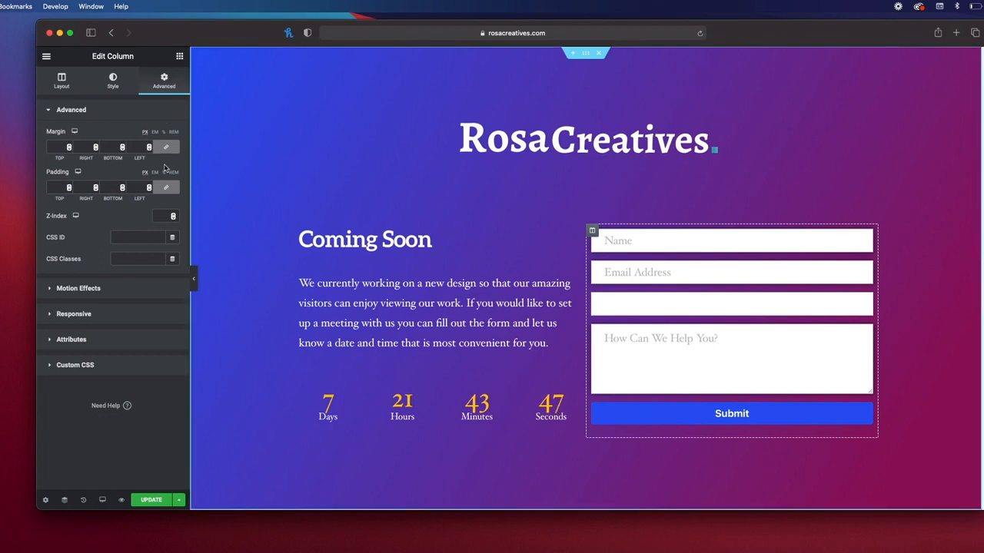
pyautogui.click(169, 150)
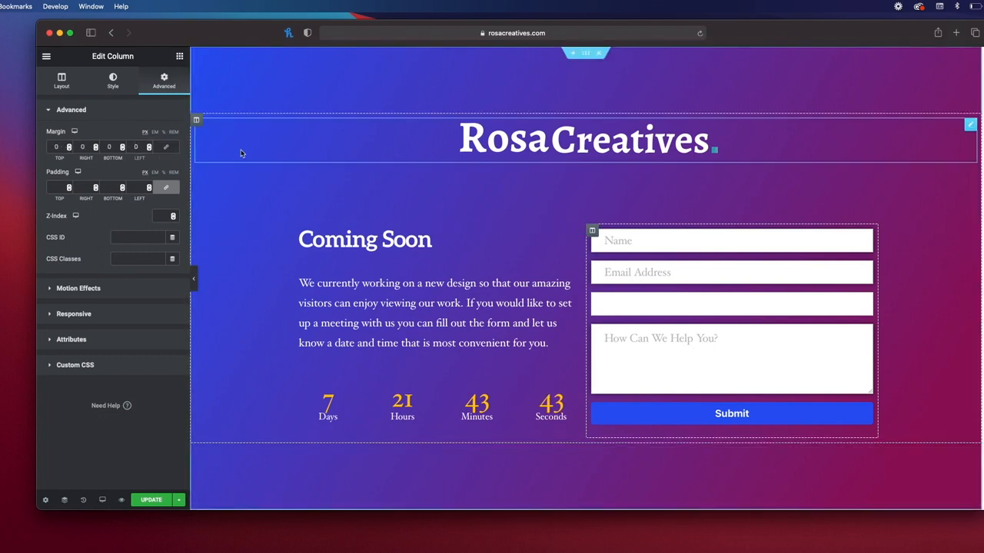
pyautogui.write('50')
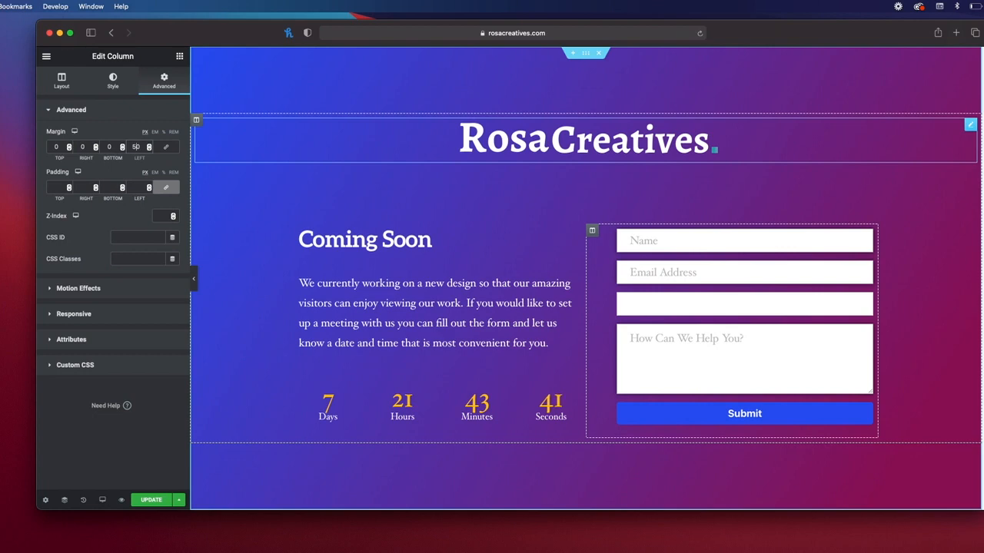
pyautogui.press('BackSpace')
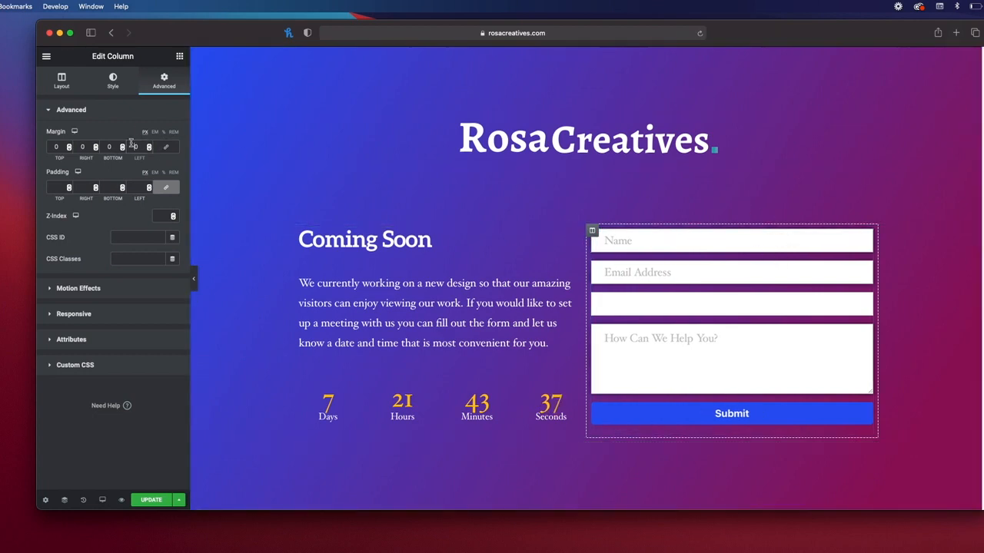
pyautogui.write('1')
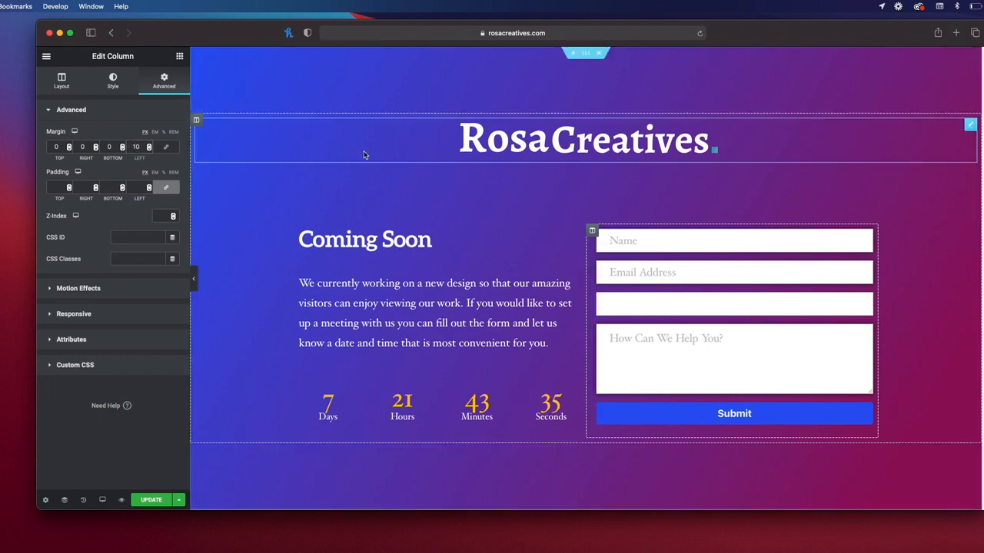
# Step: Preview the form's shifted position without the editor panel and save the page
pyautogui.click(194, 278)
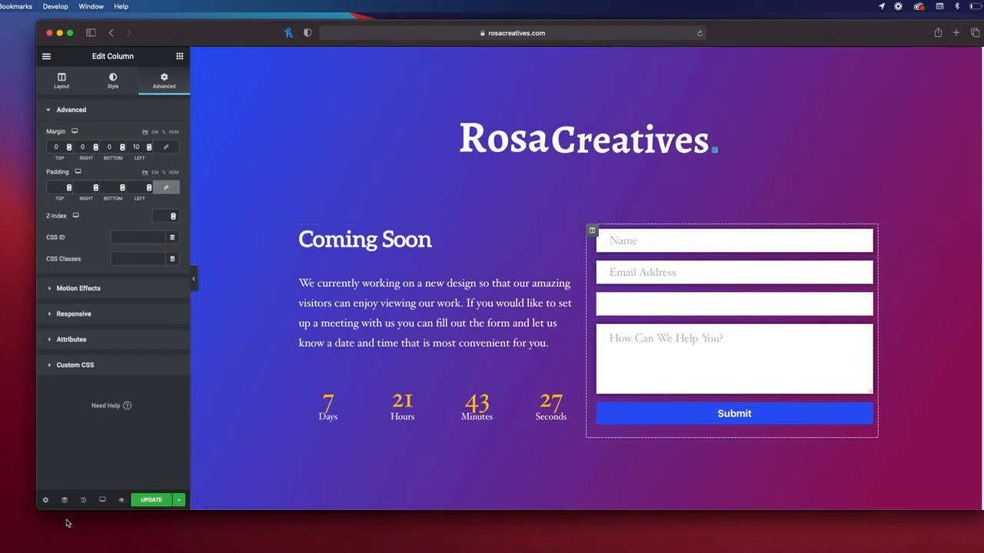
pyautogui.click(152, 500)
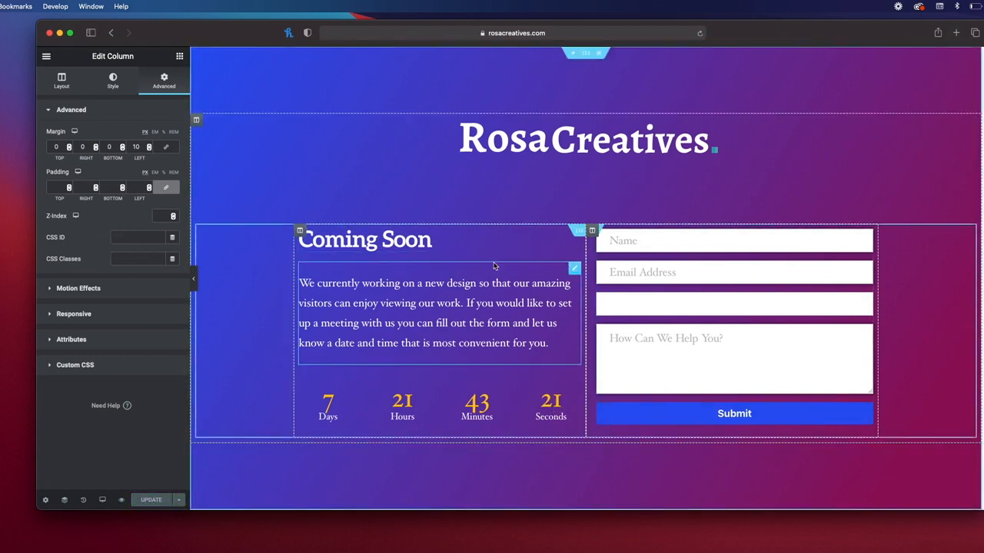
pyautogui.scroll(-3, 675, 259)
pyautogui.scroll(3, 677, 257)
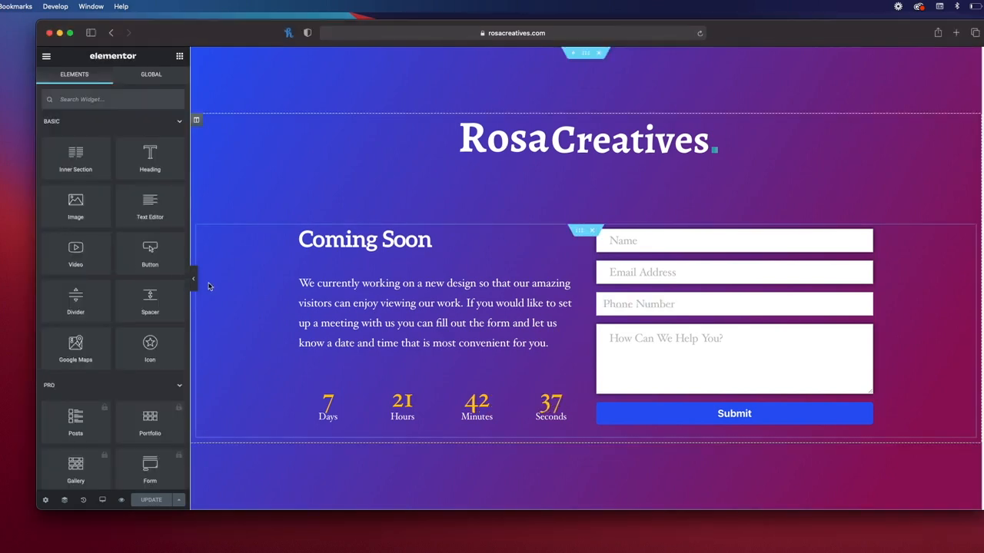
# Step: Preview the page, restore the editor panel, then exit Elementor to the All Pages list
pyautogui.click(193, 279)
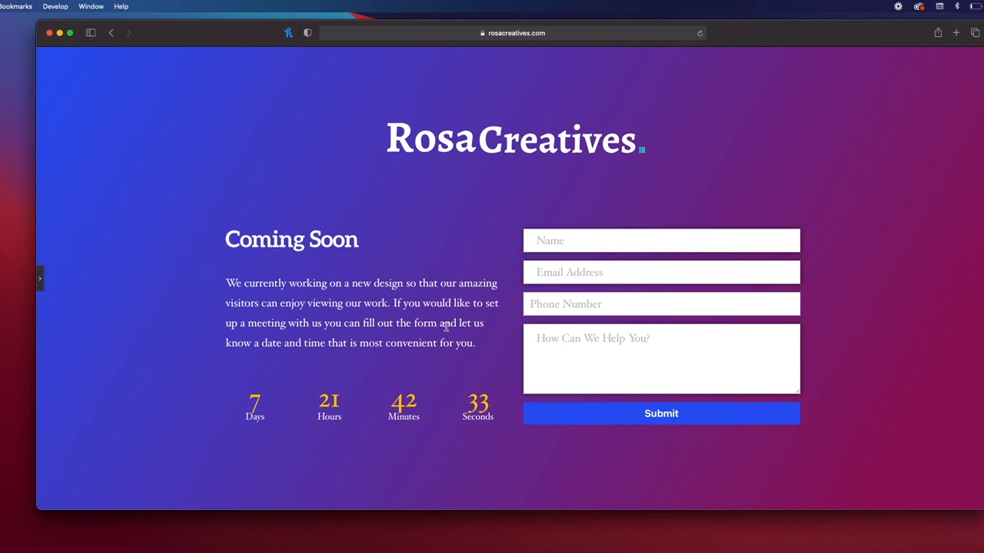
pyautogui.click(40, 279)
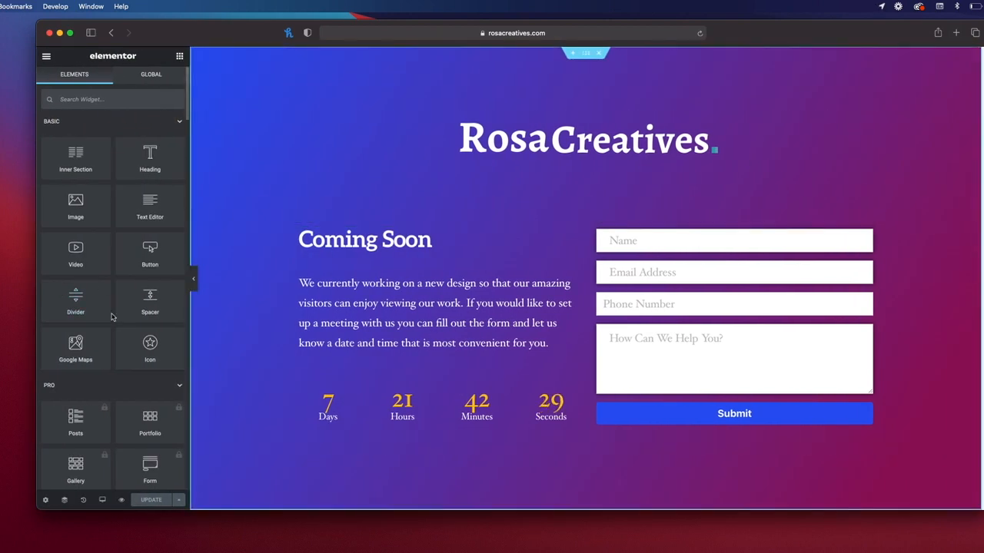
pyautogui.click(47, 57)
pyautogui.click(112, 235)
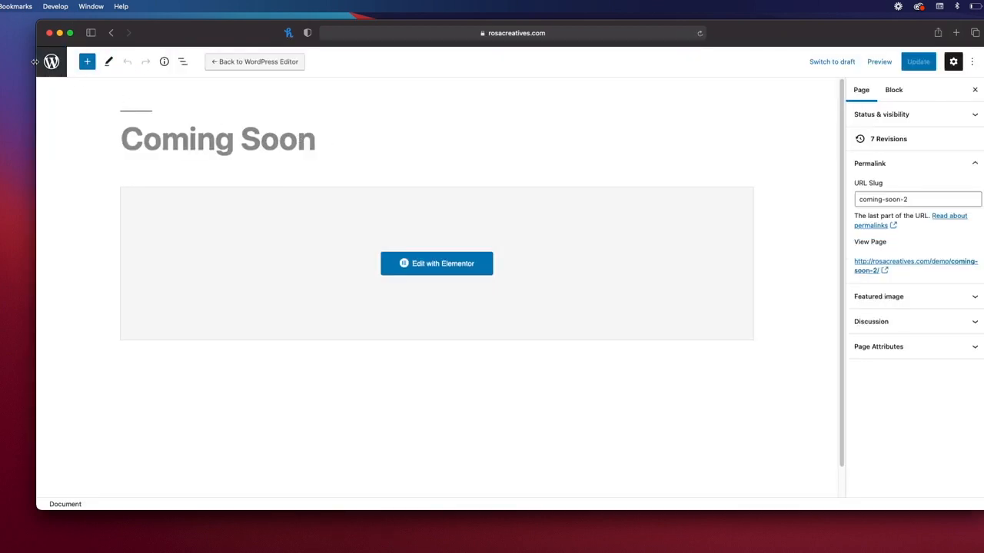
pyautogui.click(53, 70)
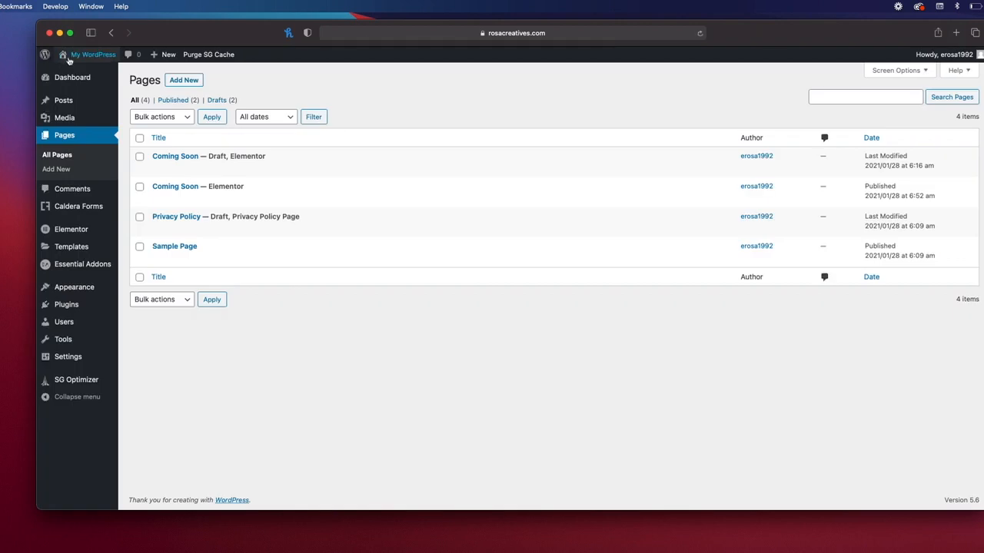
# Step: Visit the live site and scroll its front page, which shows Nothing Found
pyautogui.moveTo(87, 57)
pyautogui.click(71, 58)
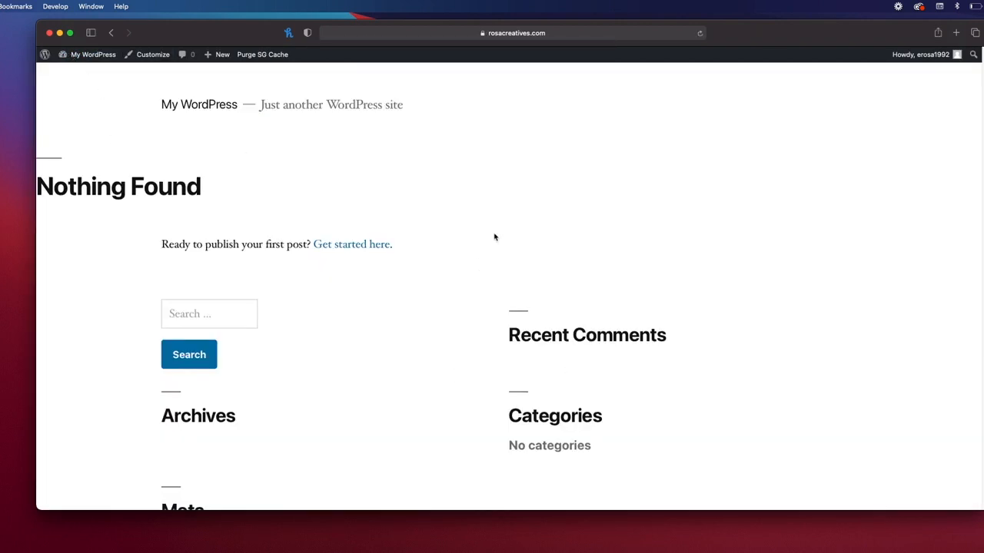
pyautogui.scroll(-5, 476, 254)
pyautogui.scroll(5, 472, 261)
pyautogui.scroll(-5, 608, 262)
pyautogui.scroll(5, 629, 281)
pyautogui.scroll(-5, 410, 177)
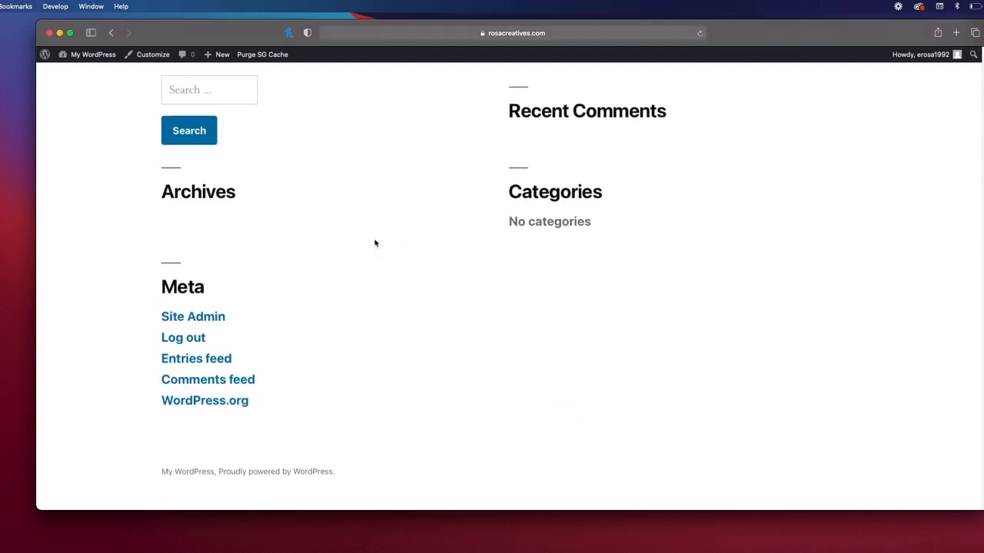
pyautogui.scroll(5, 376, 244)
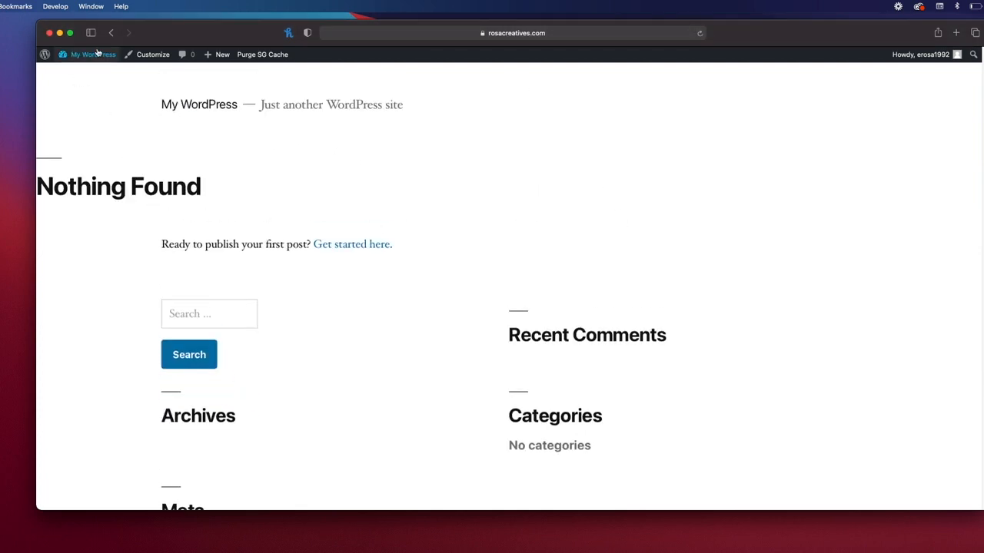
# Step: Go back to the admin Dashboard and move toward the Settings menu
pyautogui.click(81, 58)
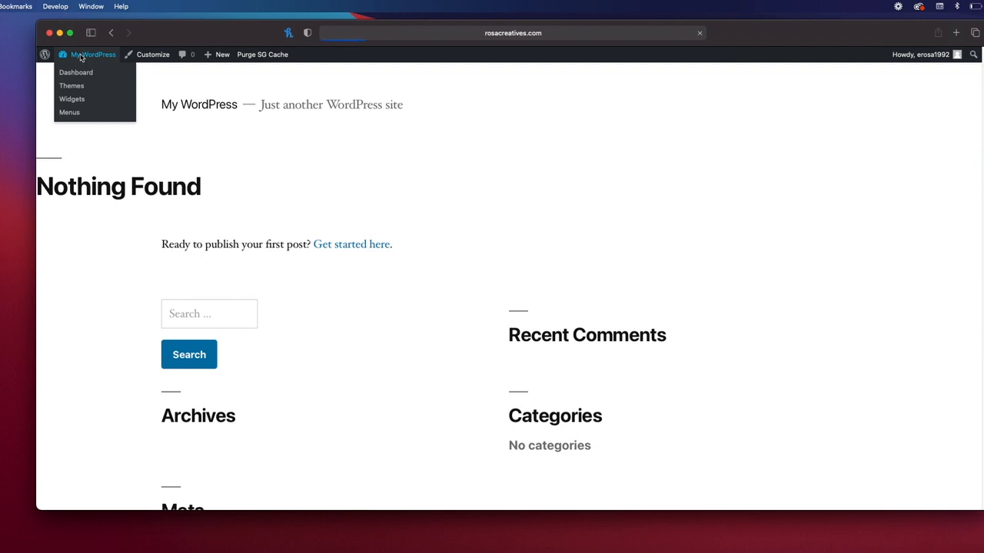
pyautogui.moveTo(75, 292)
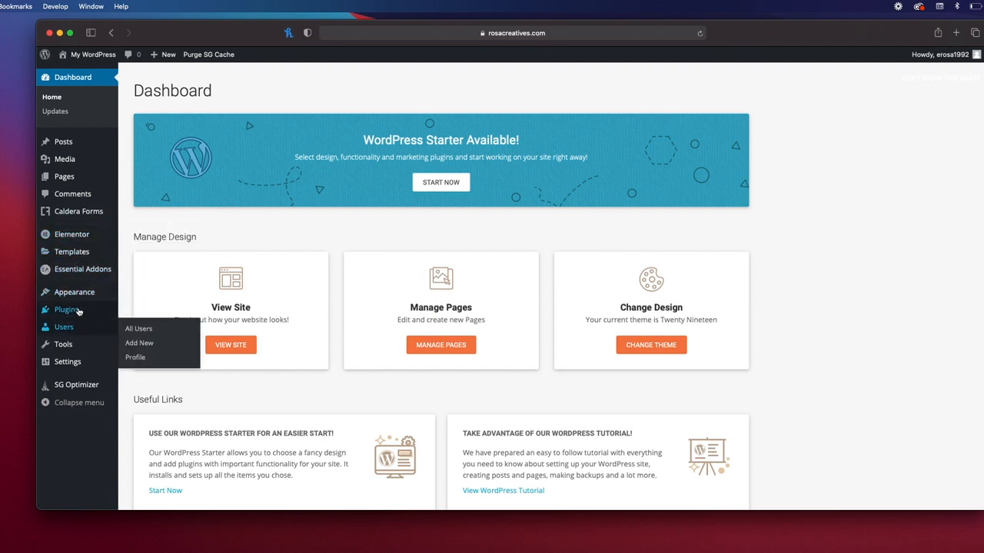
pyautogui.moveTo(77, 361)
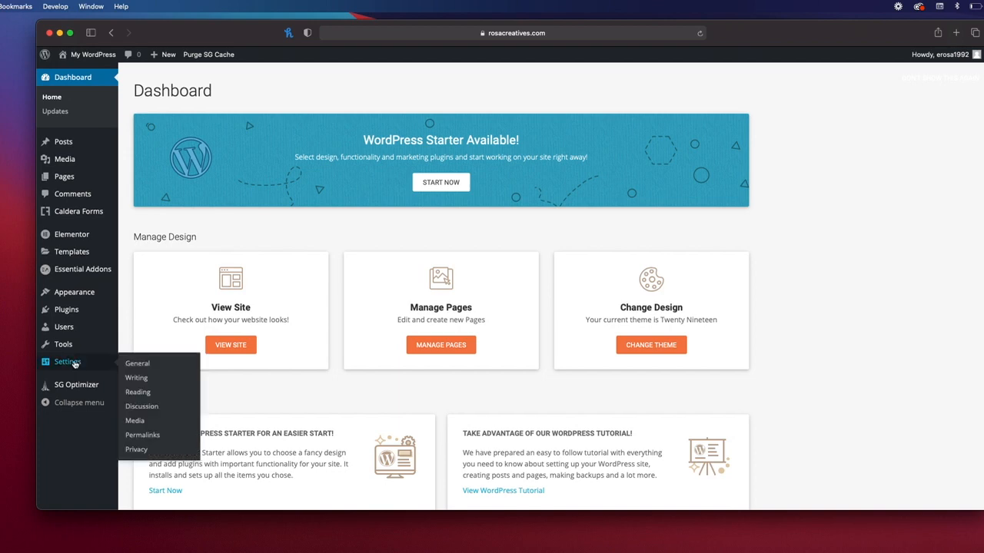
# Step: In Reading settings, choose a static homepage set to Coming Soon and save the changes
pyautogui.click(140, 394)
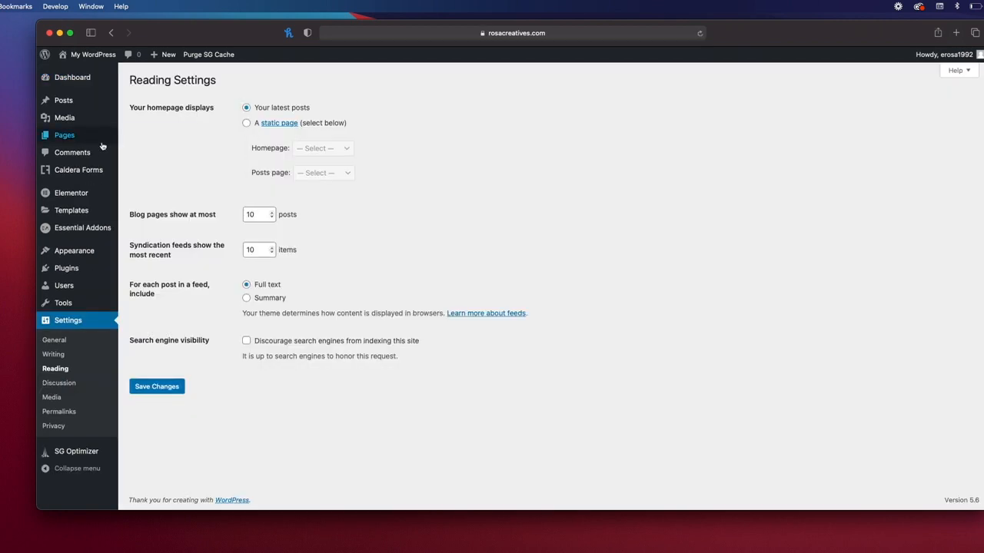
pyautogui.moveTo(131, 106); pyautogui.dragTo(208, 110)
pyautogui.click(246, 124)
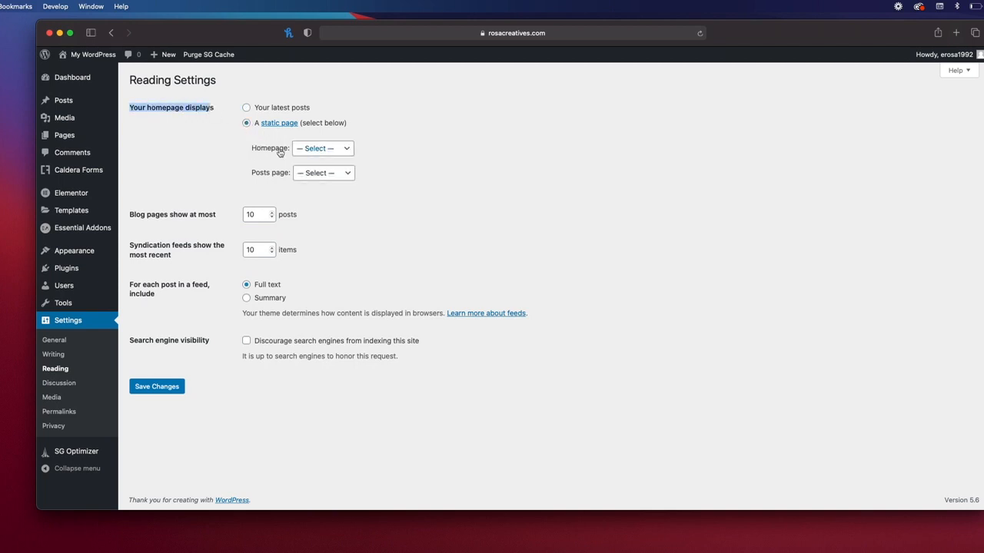
pyautogui.click(341, 149)
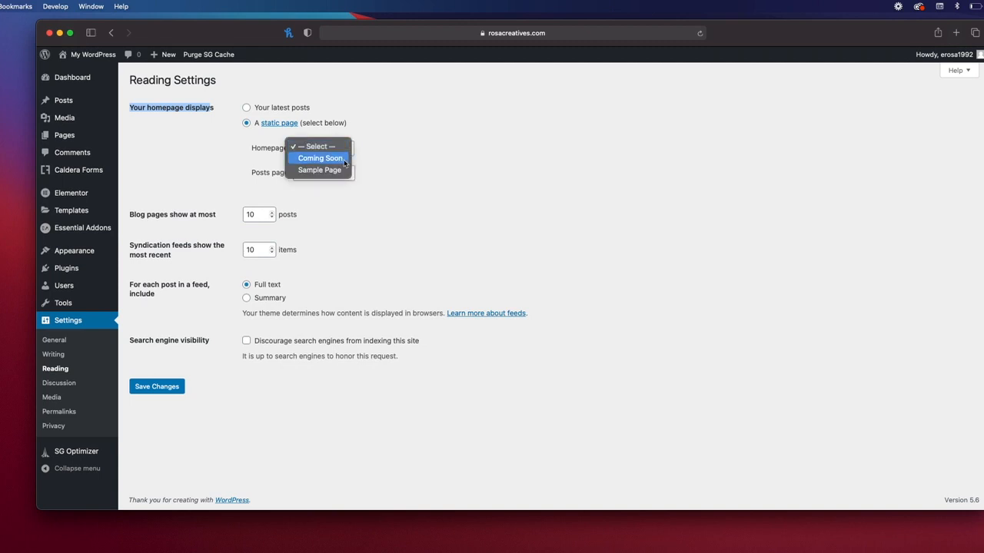
pyautogui.click(332, 159)
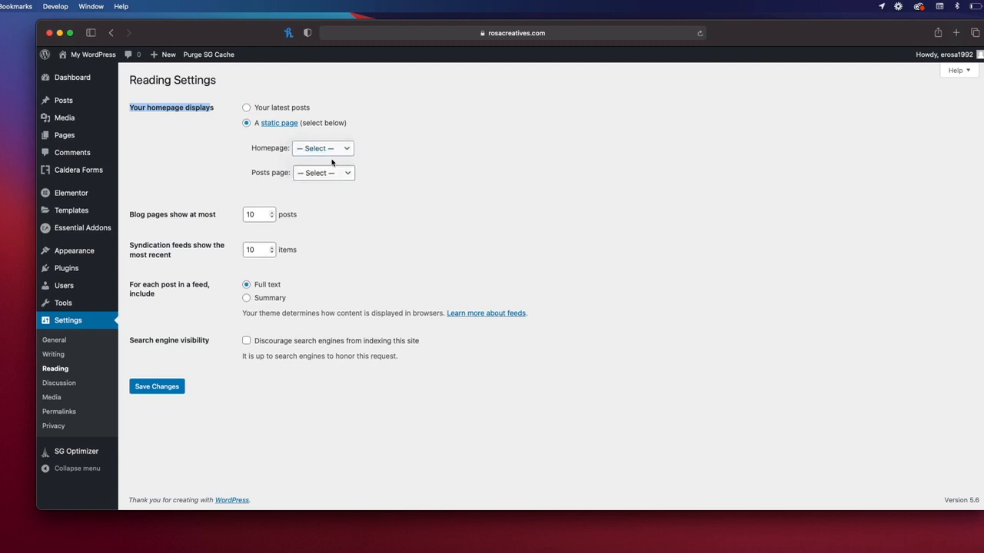
pyautogui.click(163, 390)
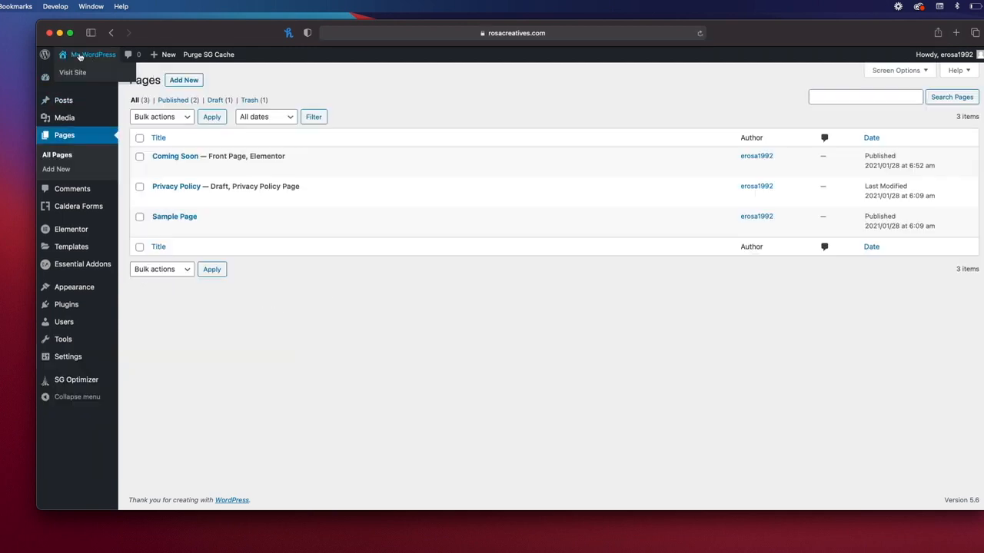
# Step: Open the live homepage and make the browser window taller to reveal the contact form
pyautogui.click(75, 57)
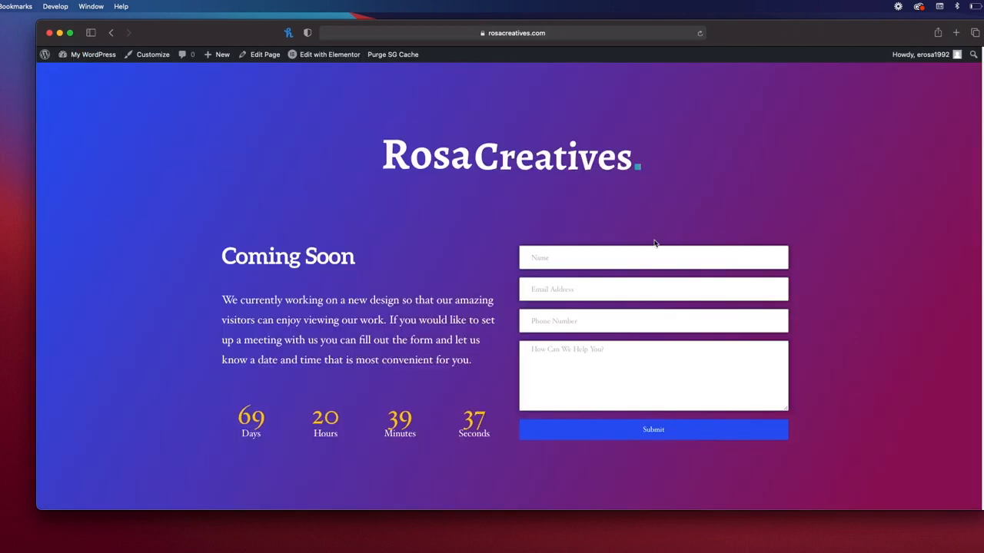
pyautogui.scroll(-1, 654, 241)
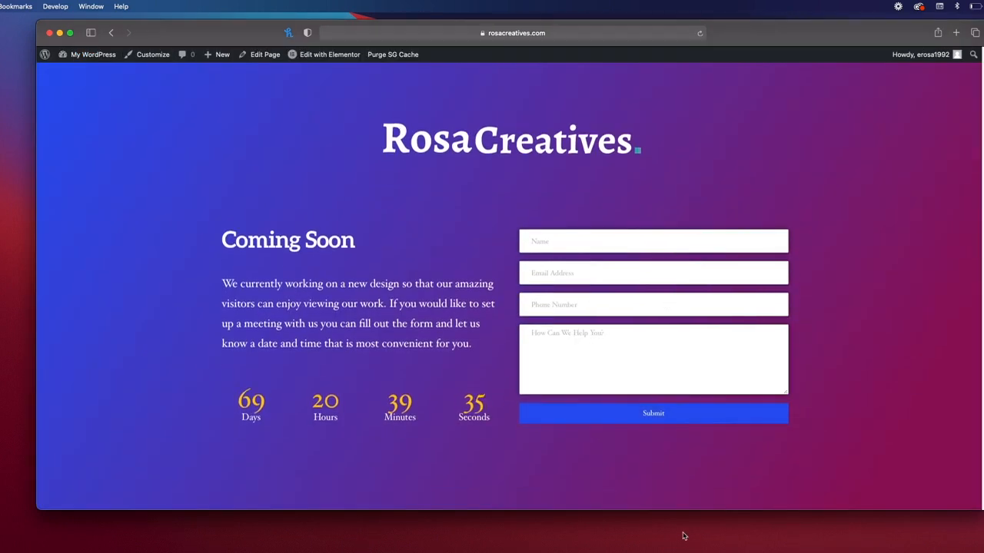
pyautogui.moveTo(638, 512)
pyautogui.mouseDown()
pyautogui.moveTo(639, 549)
pyautogui.moveTo(641, 527)
pyautogui.mouseUp()
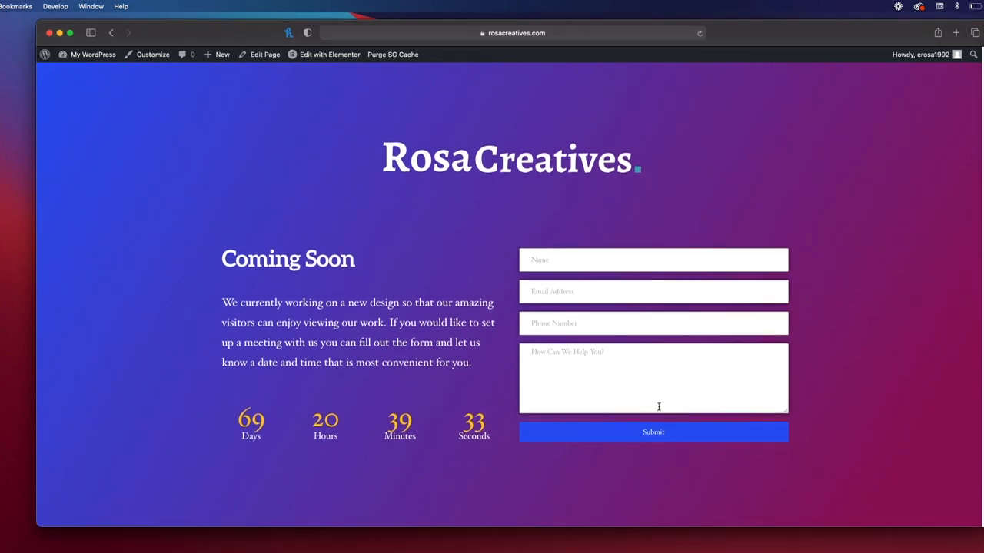
# Step: Fill the form with a name, email, phone number and 'Just Testin' message, then submit it
pyautogui.click(562, 251)
pyautogui.write('E')
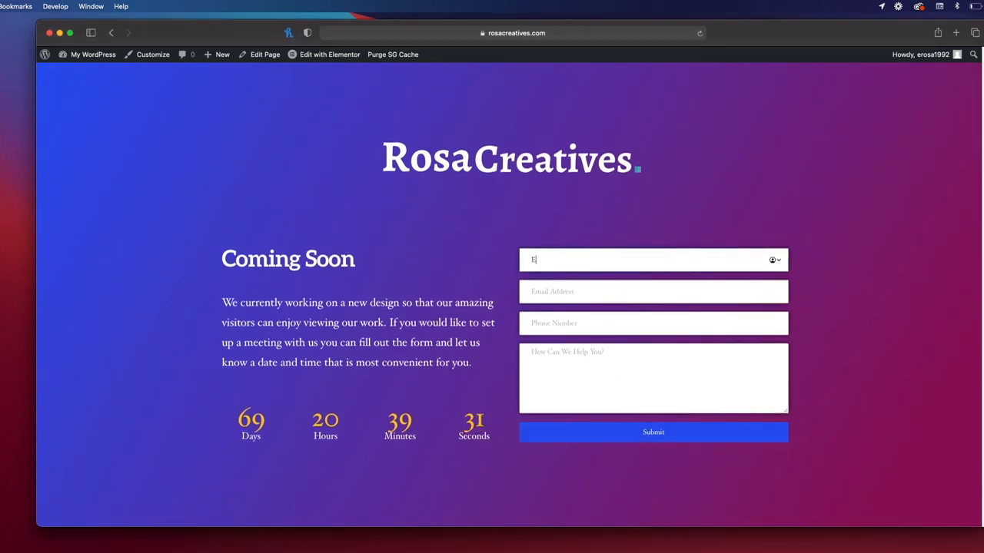
pyautogui.write('ddie')
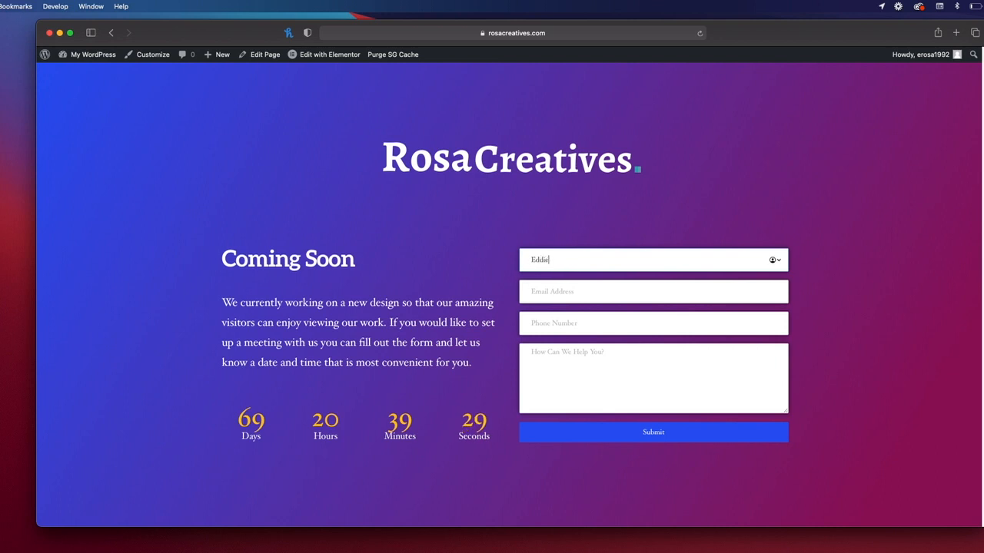
pyautogui.click(601, 292)
pyautogui.click(586, 316)
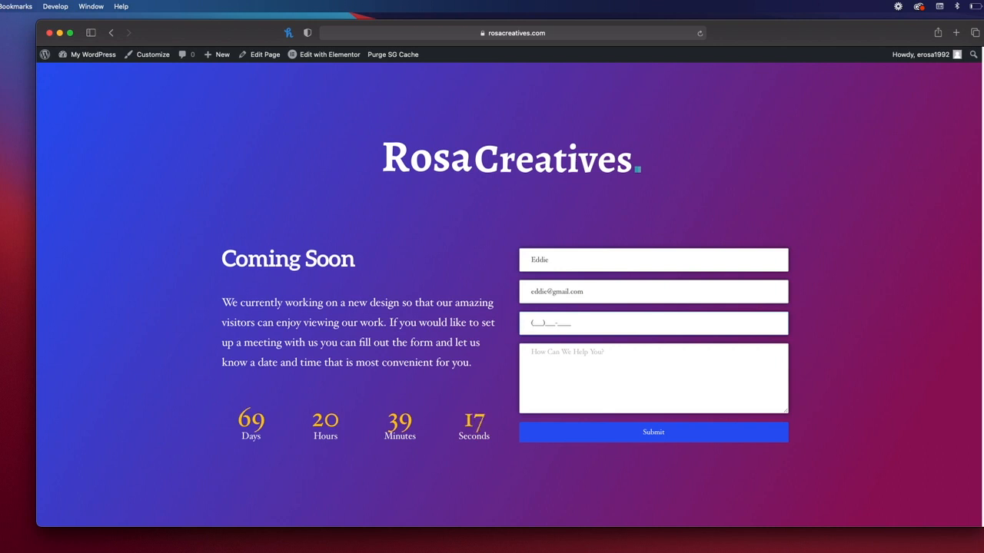
pyautogui.click(569, 363)
pyautogui.write('Just Testi')
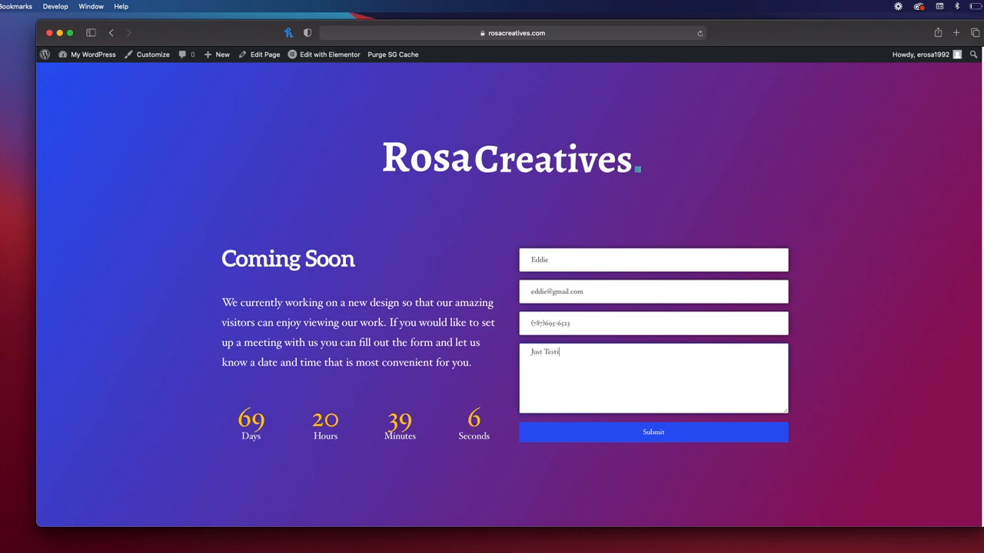
pyautogui.write('ng')
pyautogui.click(654, 437)
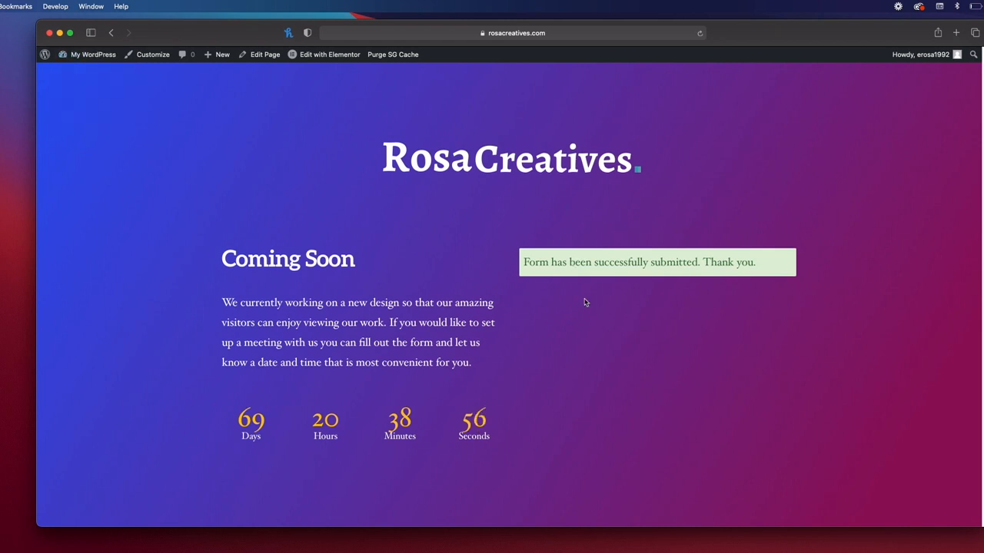
pyautogui.moveTo(97, 60)
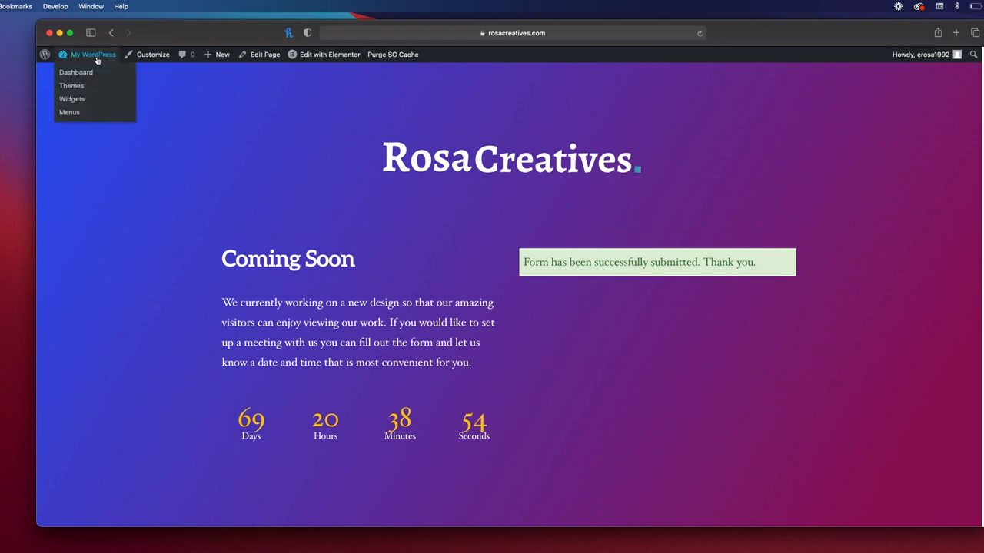
# Step: Open the Caldera Forms entries for the Coming Soon Page form and view the test submission
pyautogui.click(76, 73)
pyautogui.moveTo(78, 215)
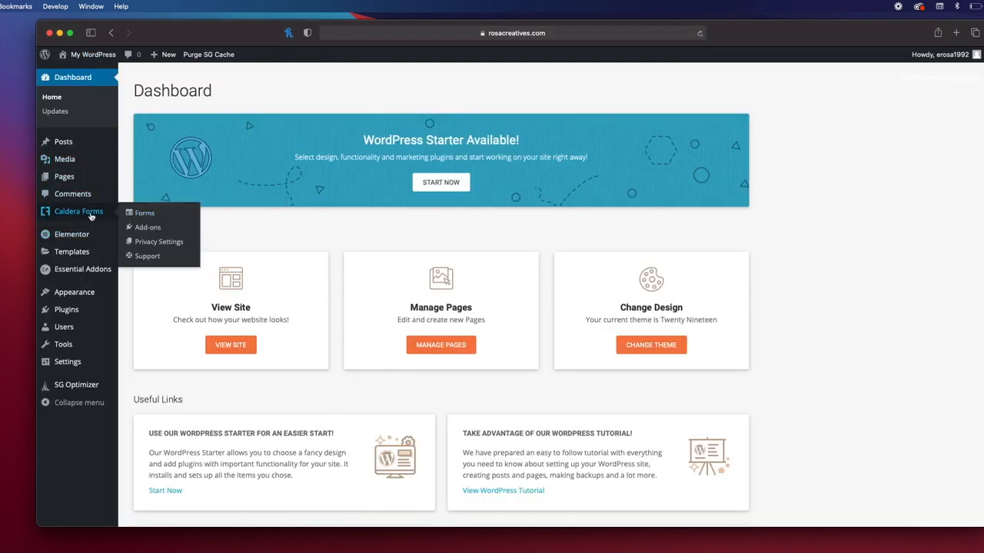
pyautogui.click(148, 213)
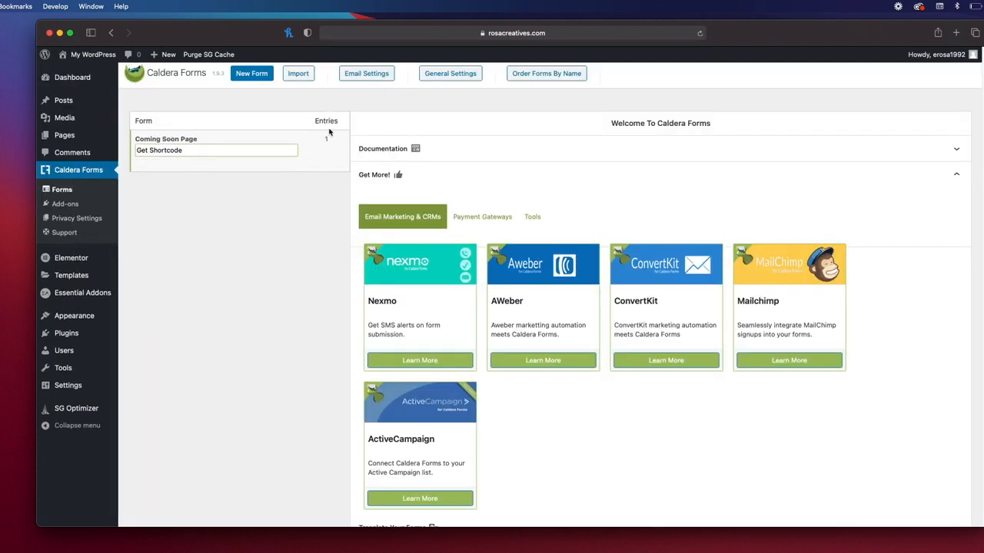
pyautogui.moveTo(213, 157)
pyautogui.click(194, 164)
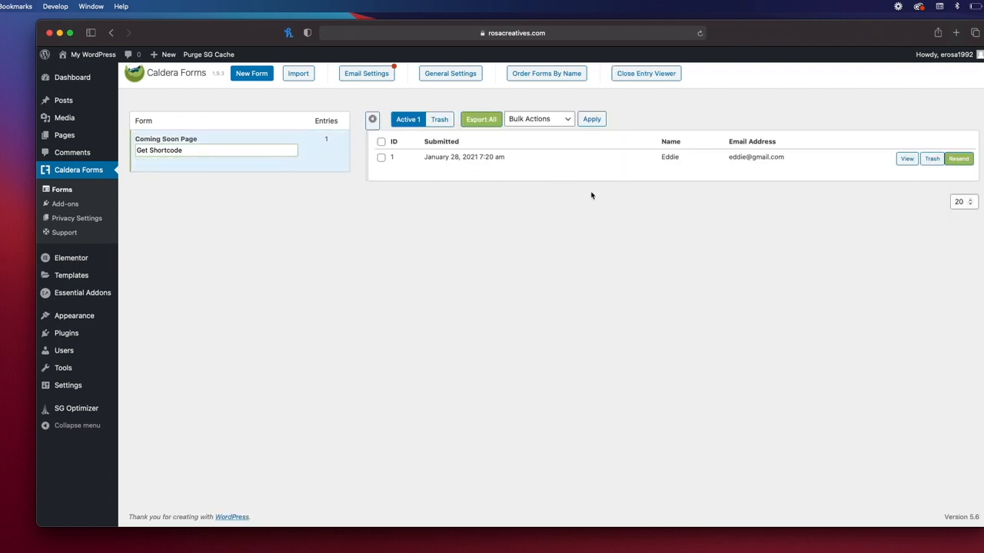
pyautogui.click(907, 158)
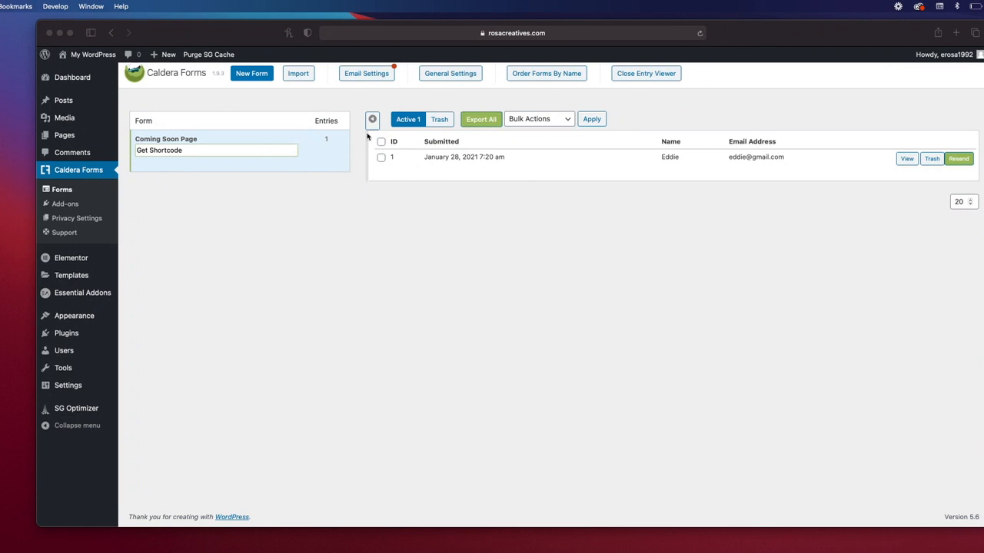
pyautogui.click(355, 78)
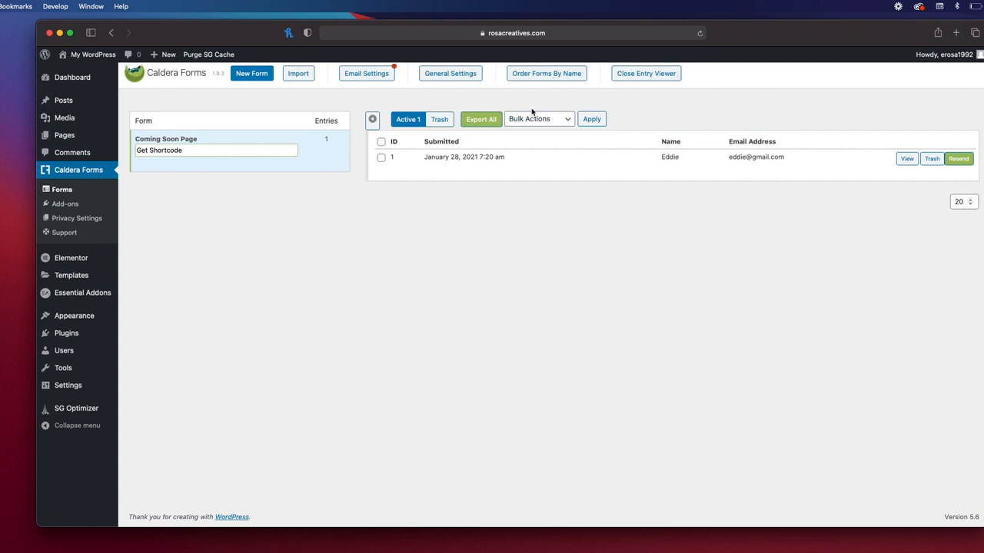
# Step: Select all entries, try the Export Selected bulk action, reset it, then visit the public site
pyautogui.click(382, 142)
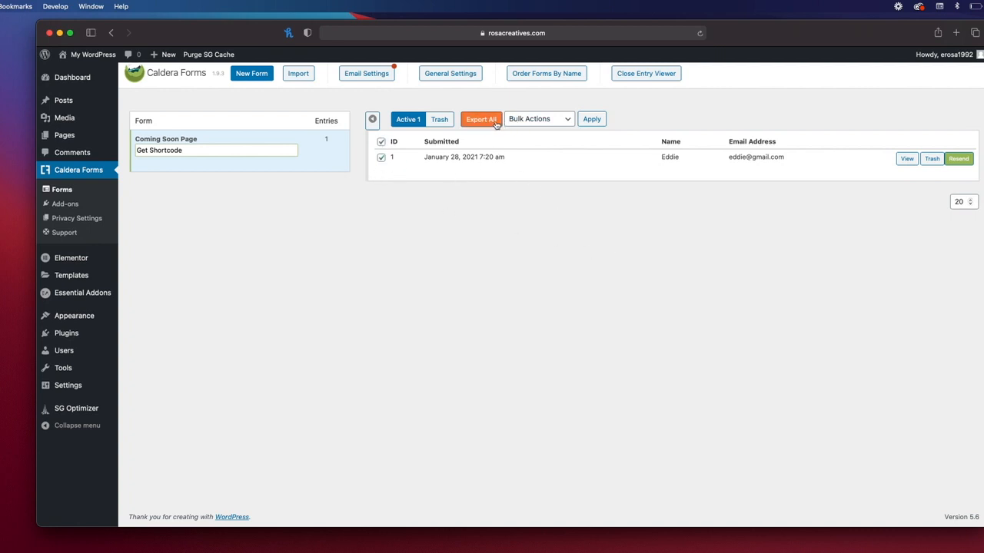
pyautogui.click(542, 120)
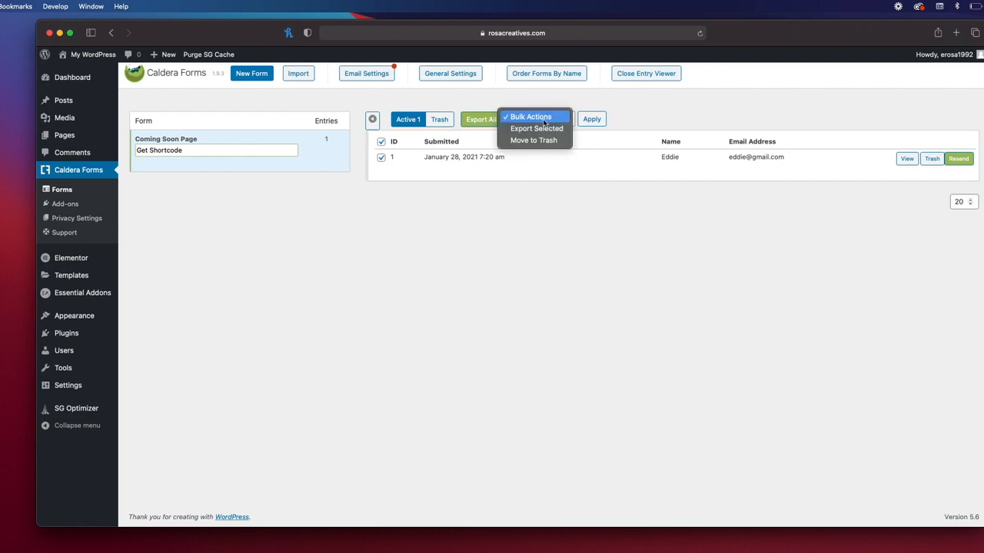
pyautogui.click(547, 129)
pyautogui.click(547, 119)
pyautogui.click(547, 118)
pyautogui.click(546, 119)
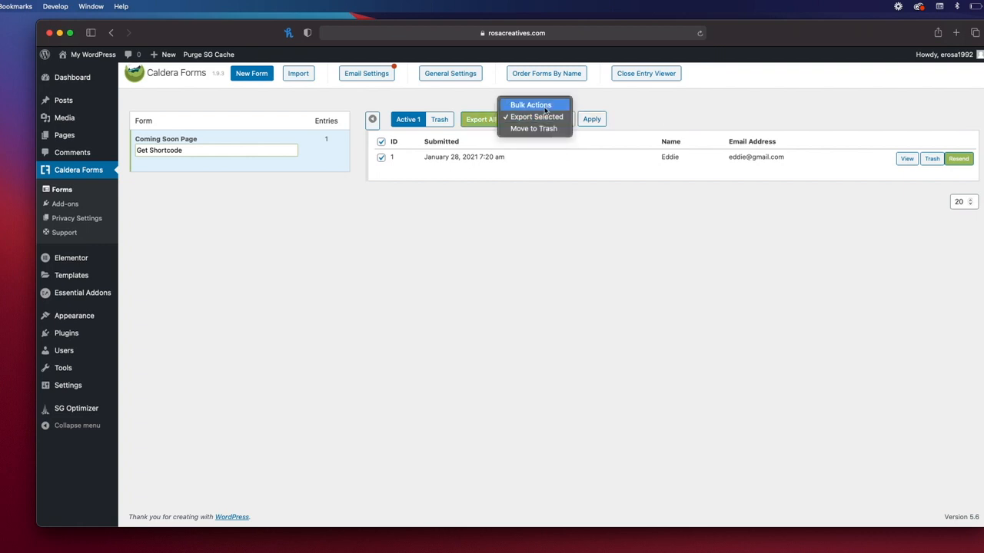
pyautogui.click(546, 105)
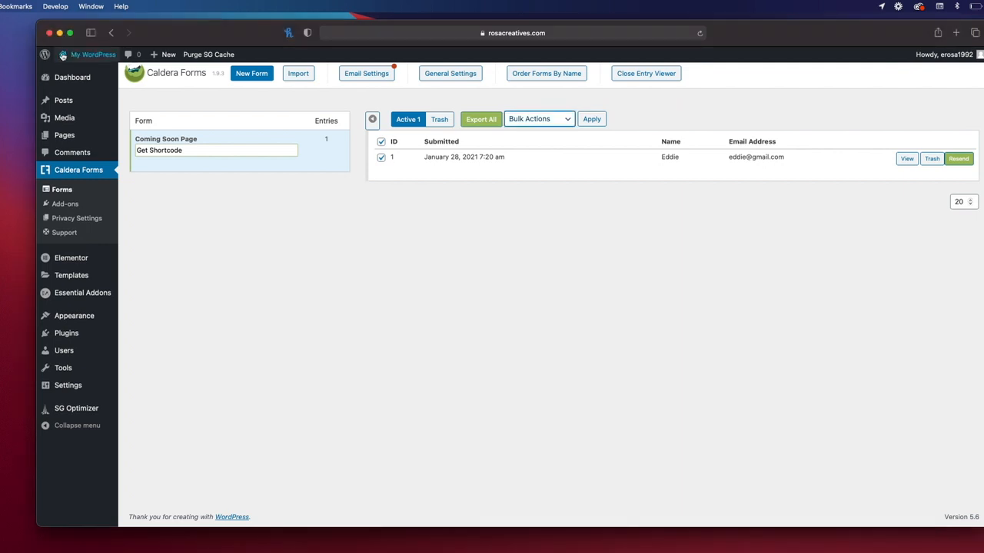
pyautogui.click(89, 55)
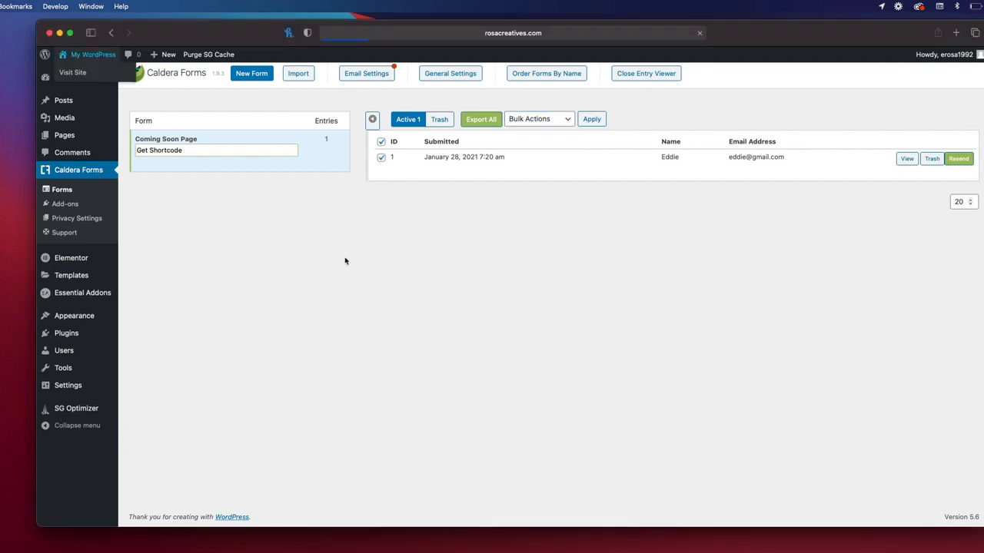